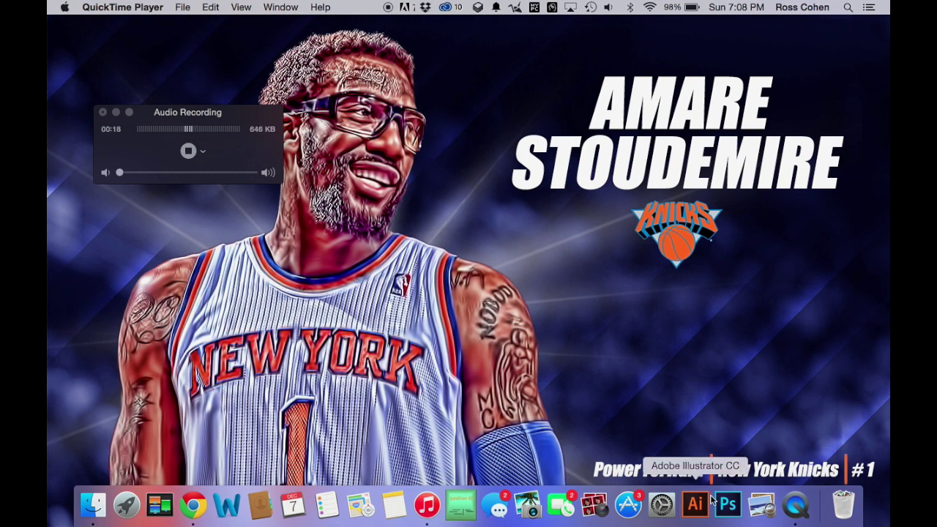
- Launch Photoshop and create a new document 1600 by 1600 pixels with a resolution of 30 pixels/inch
click(727, 504)
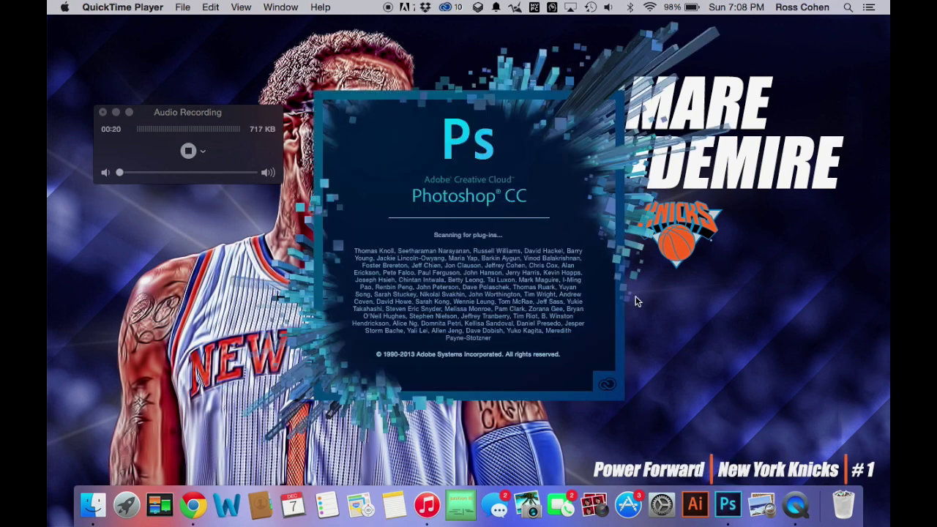
click(115, 112)
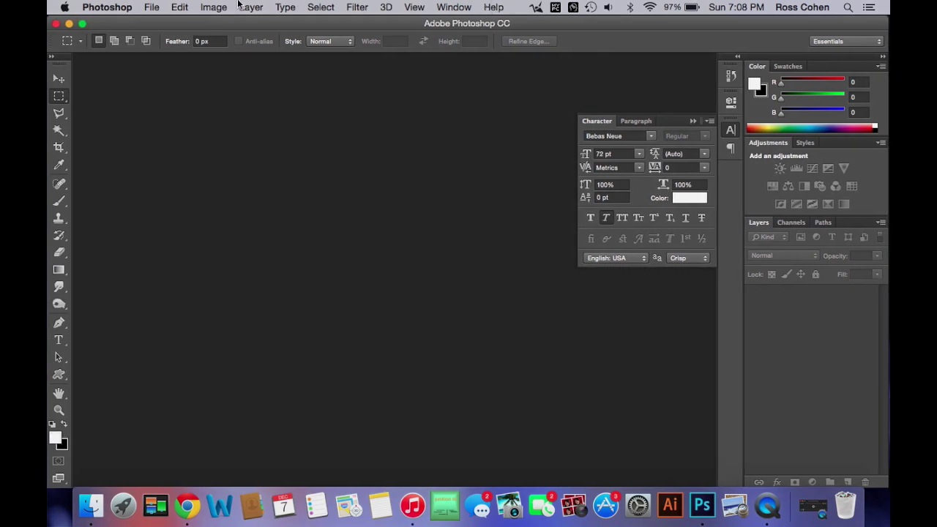
click(152, 8)
click(164, 24)
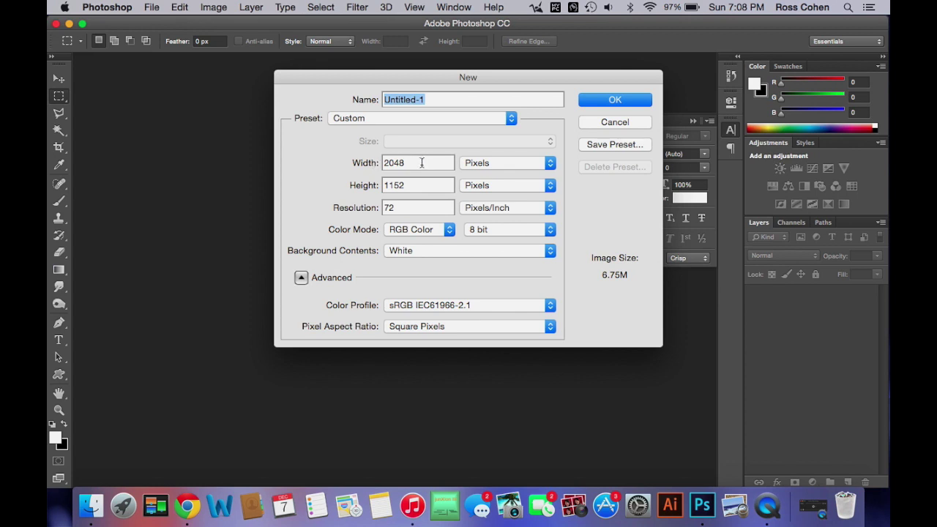
key(Tab)
text(1600)
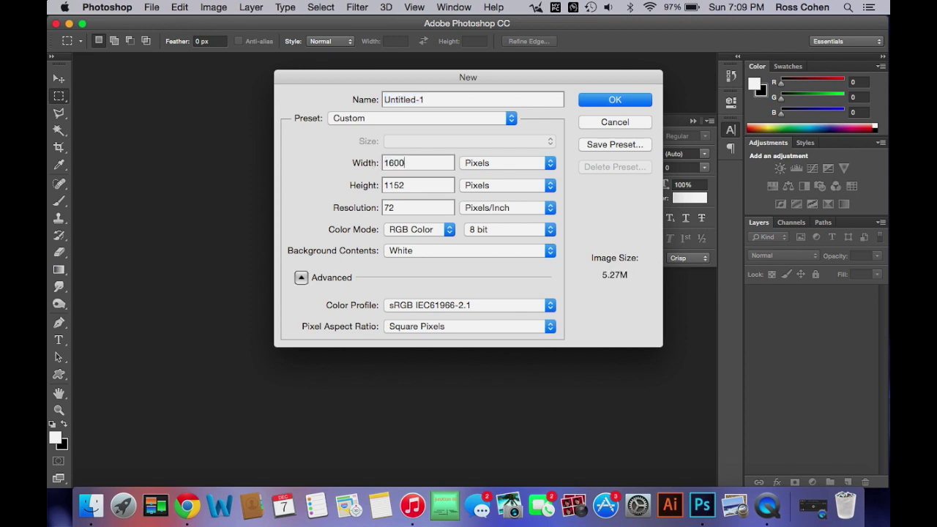
key(Tab)
text(1600)
key(Tab)
text(30)
key(Return)
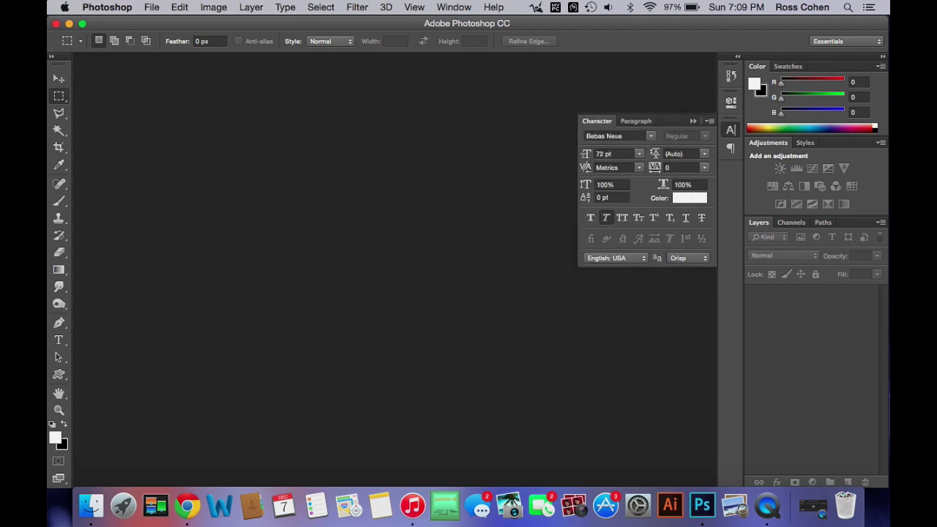
click(692, 121)
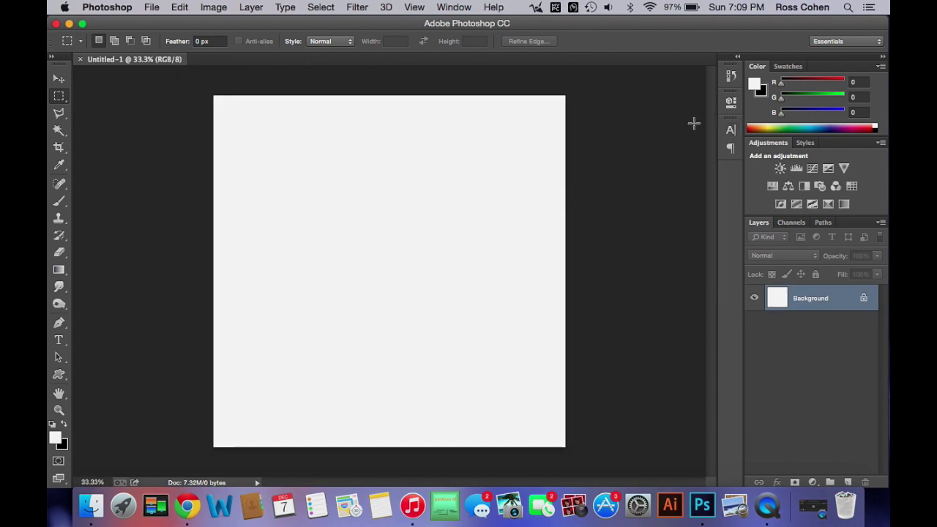
- Switch to Chrome and search Google for images of "matt ryan"
click(187, 505)
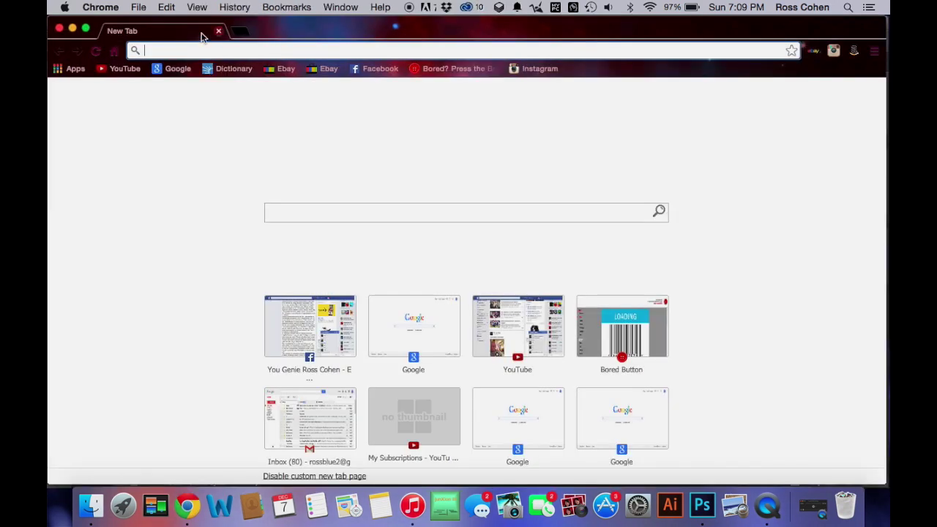
click(175, 67)
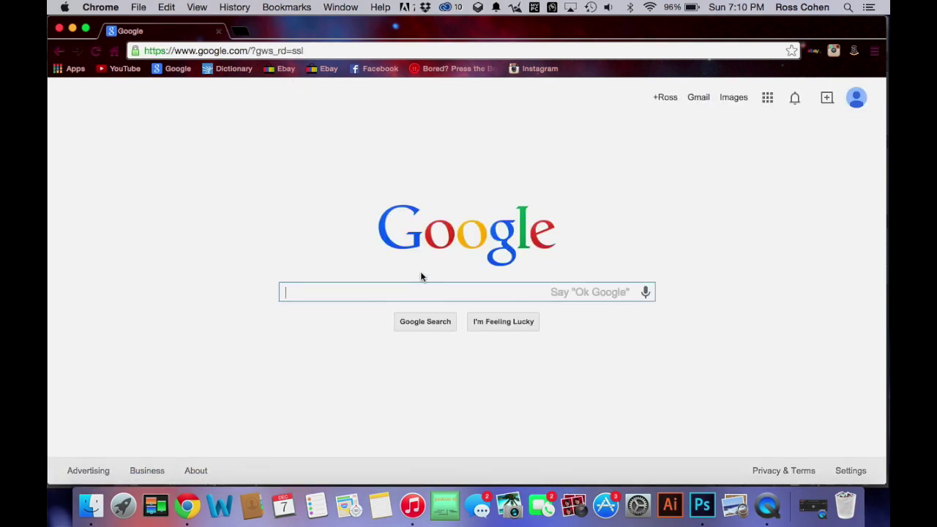
text(ma)
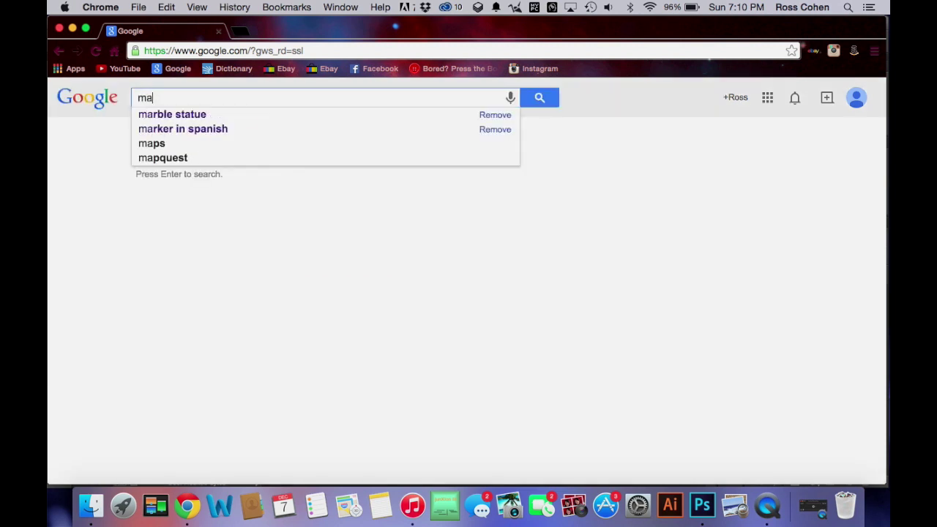
text(tt ryan)
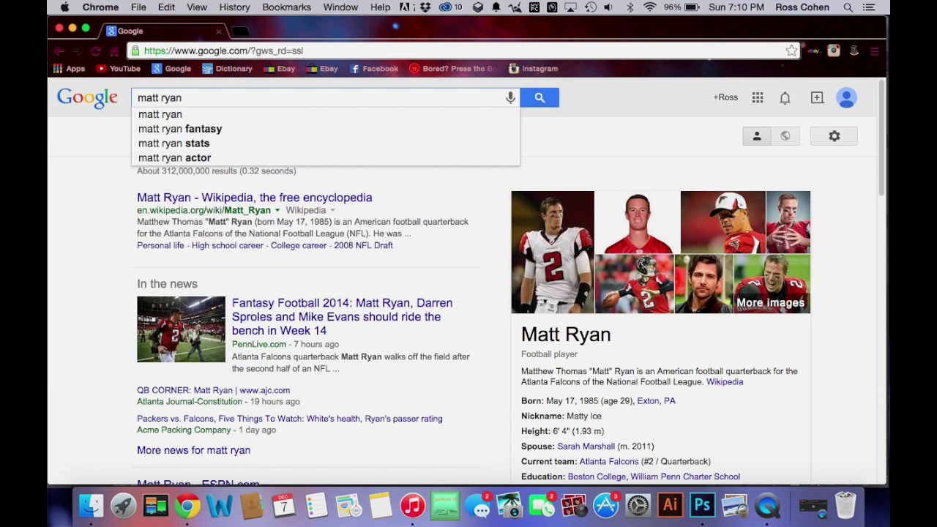
key(Return)
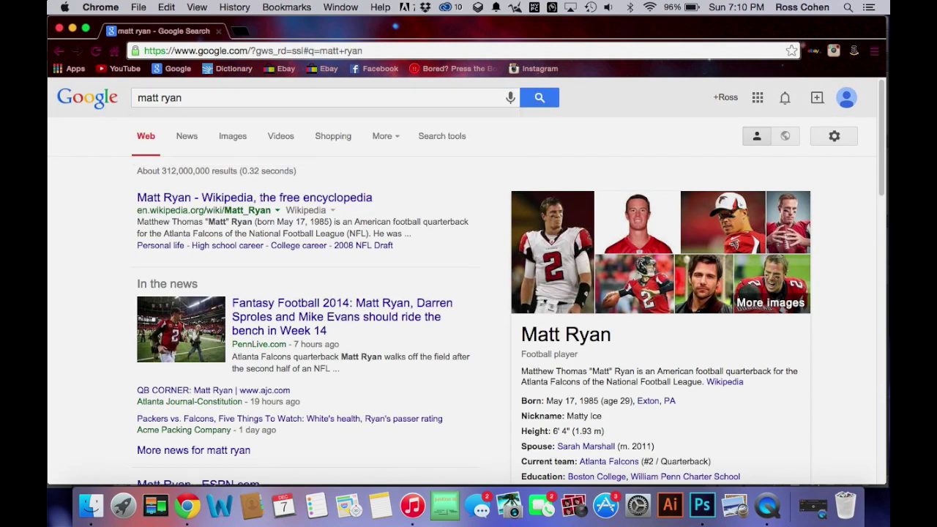
click(242, 140)
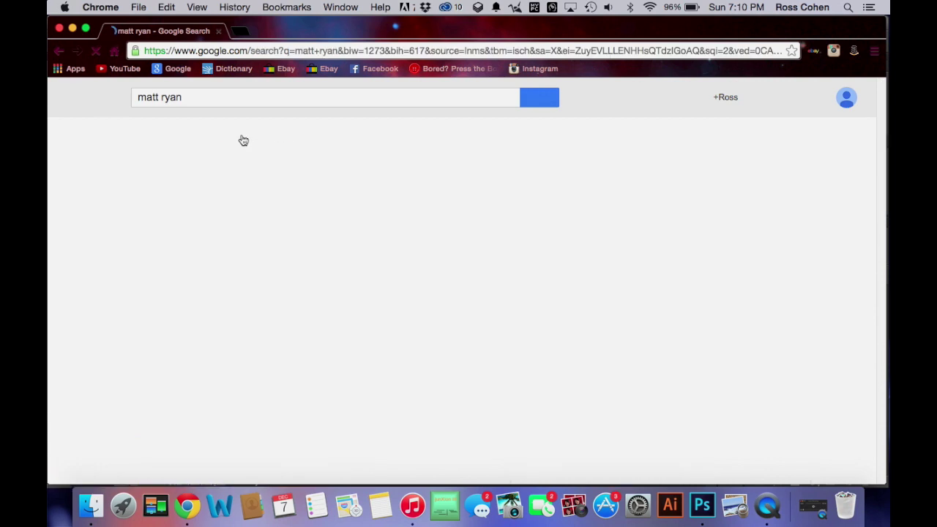
- Filter the image results to sizes larger than 4 MP (2272×1704)
click(446, 136)
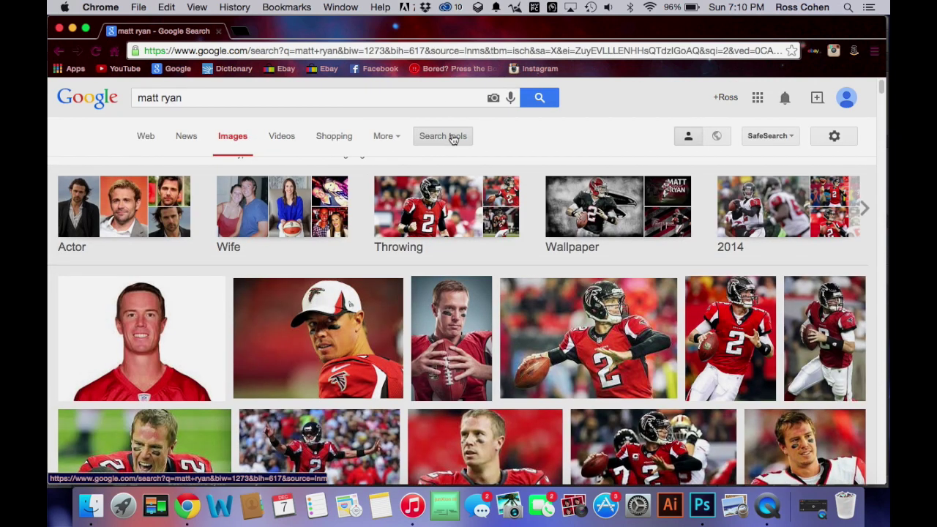
click(145, 168)
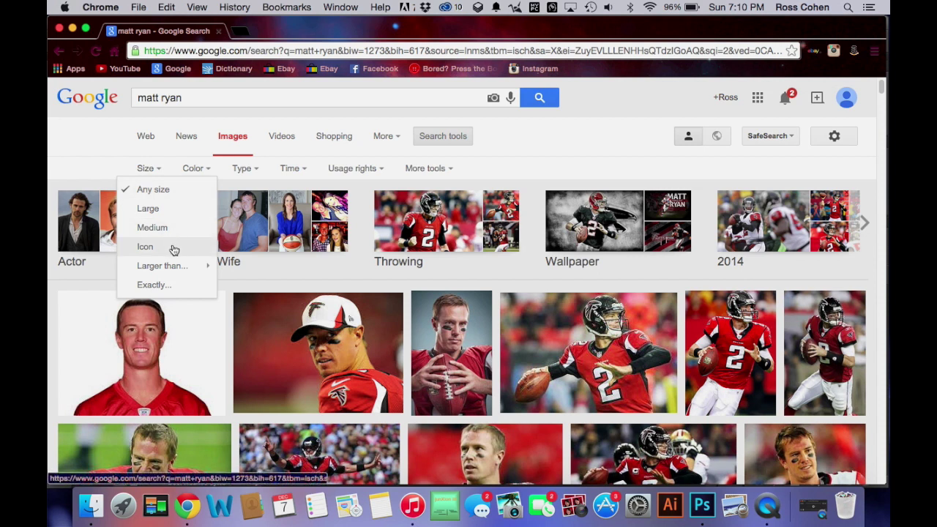
mouse_move(171, 266)
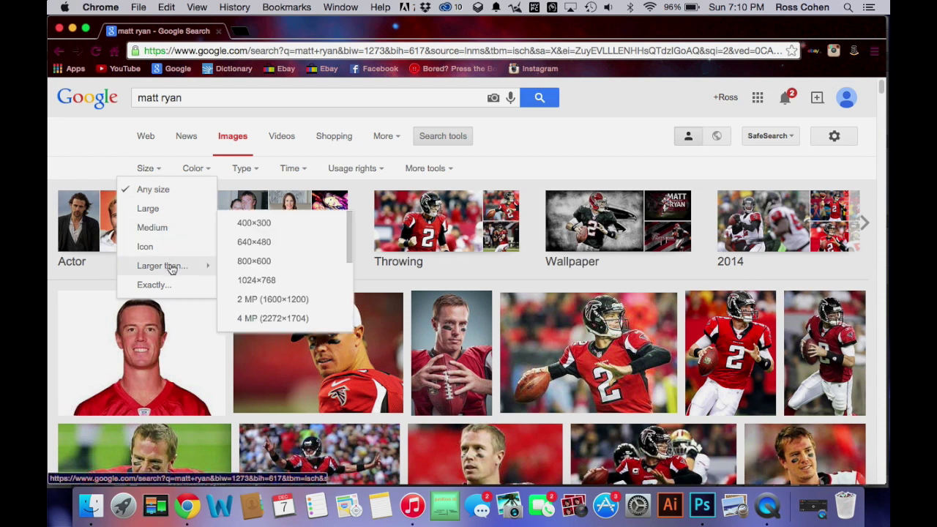
click(270, 321)
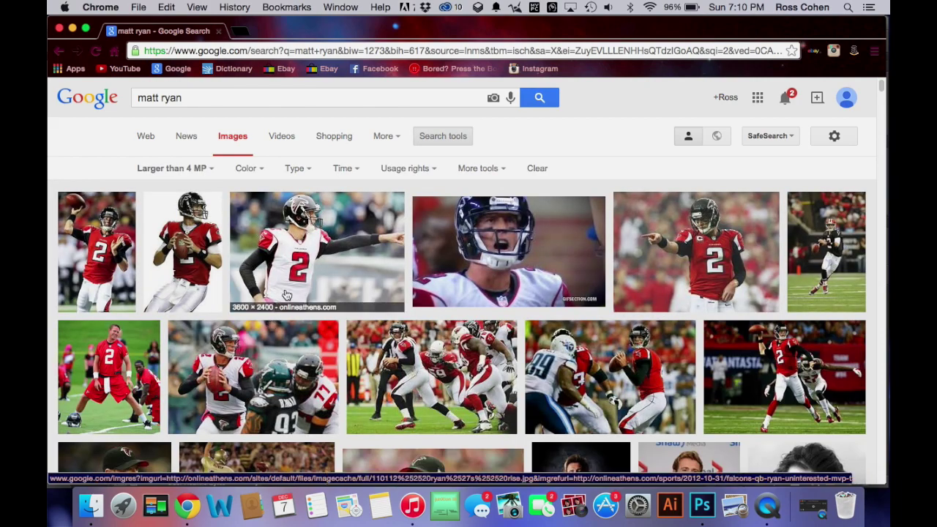
- Open the full-size photo of the player pointing in the red number 2 jersey and copy the image
scroll(317, 274, down, 2)
scroll(317, 275, down, 2)
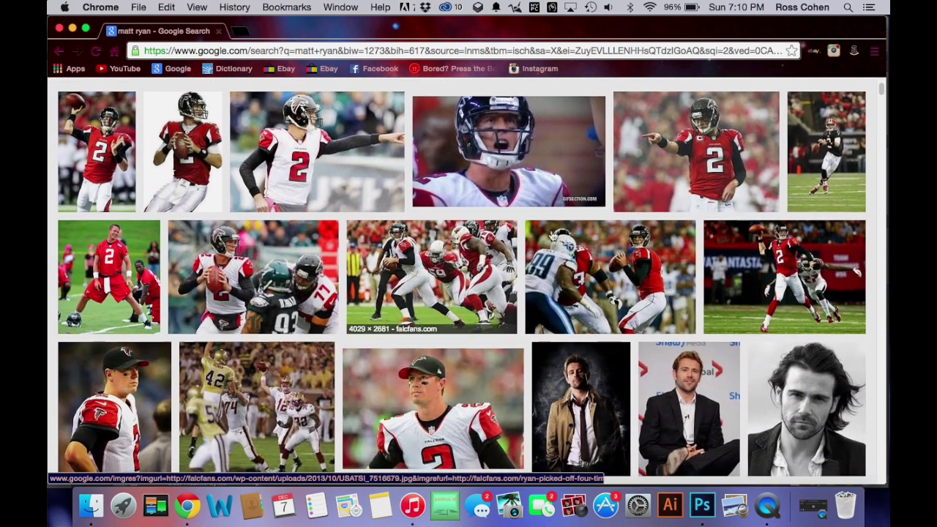
click(705, 155)
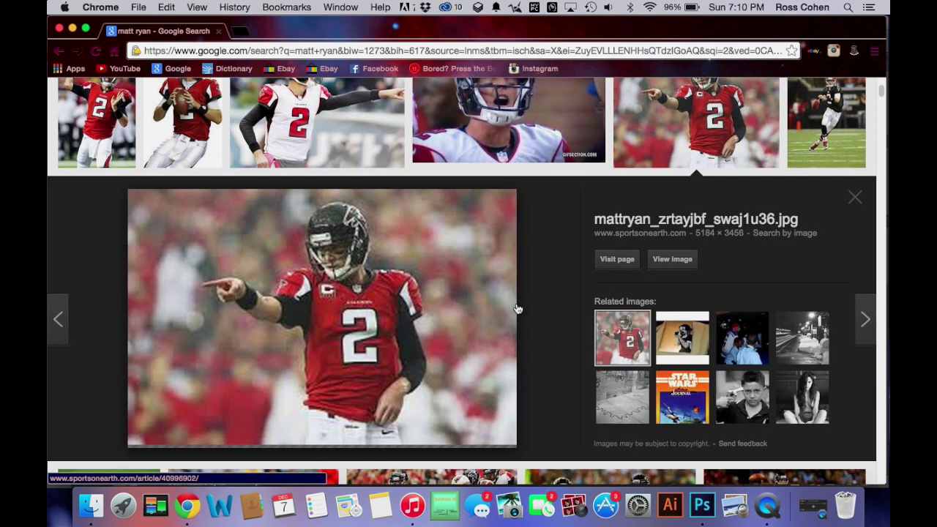
click(672, 268)
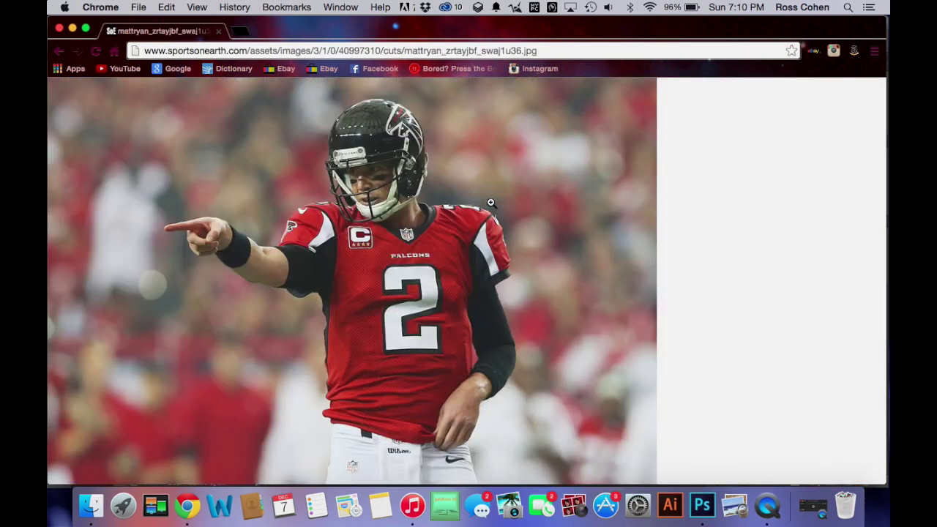
click(348, 191)
click(349, 190)
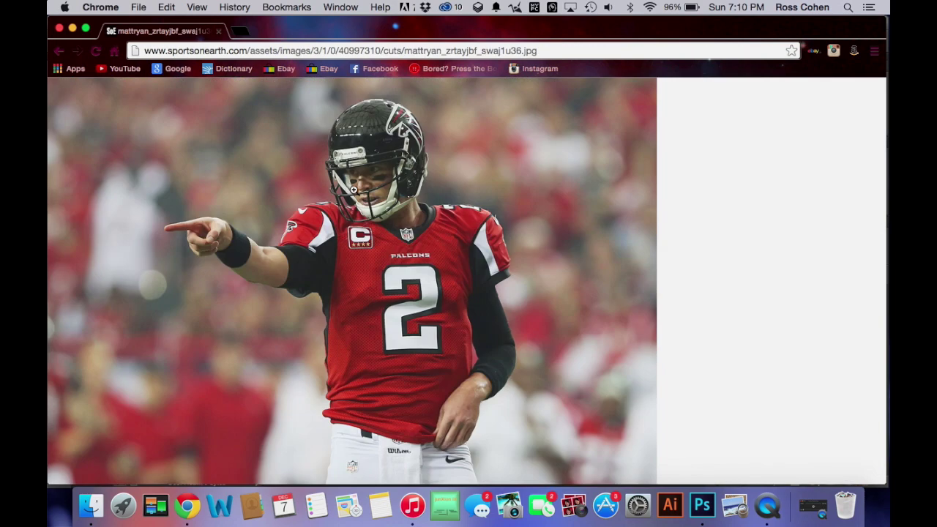
right_click(385, 279)
click(415, 312)
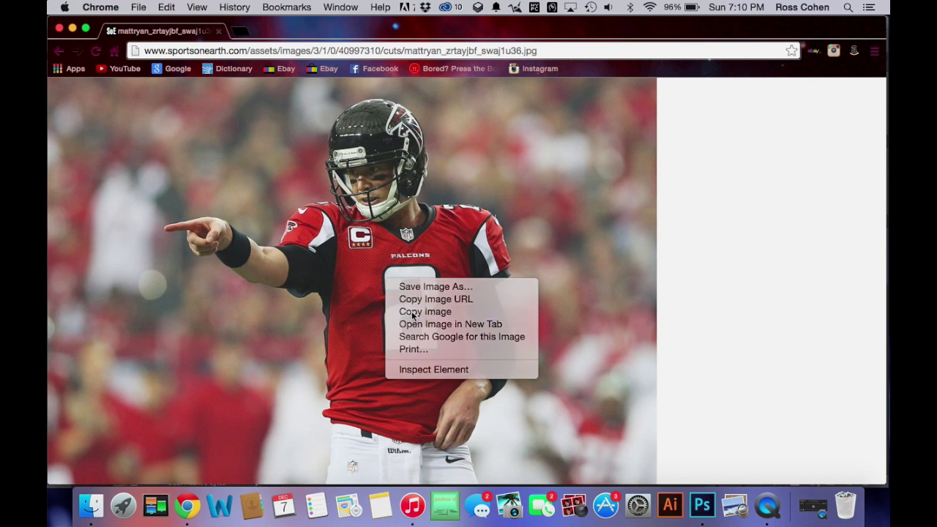
- Switch back to Photoshop and paste the copied photo into the blank document
click(702, 506)
click(58, 77)
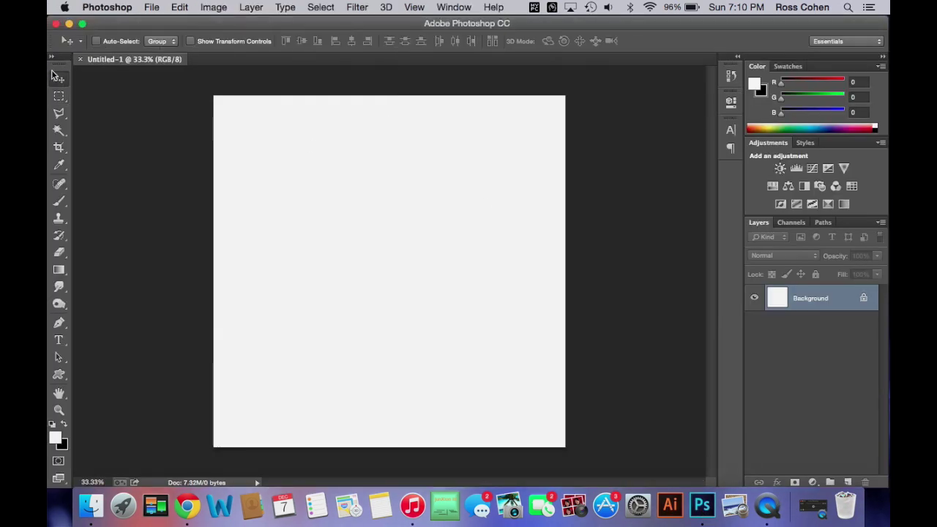
click(179, 6)
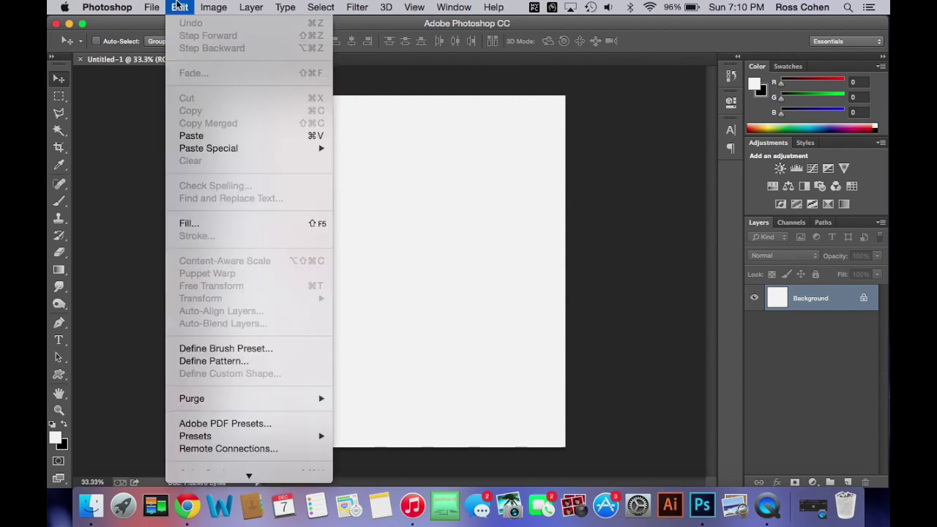
click(192, 135)
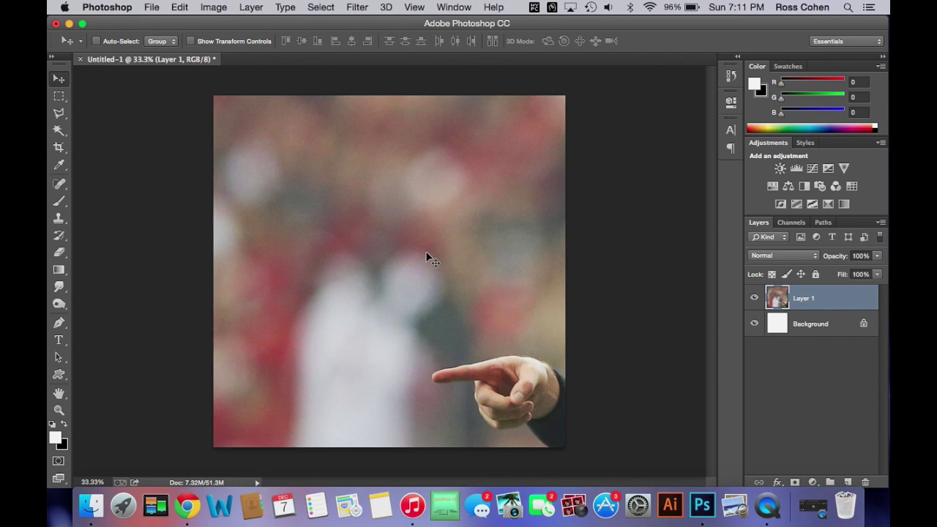
- Scale the pasted photo to about 46.6% with Free Transform and shift it sideways so the player and his pointing hand fit the canvas
key(super+t)
key(super+0)
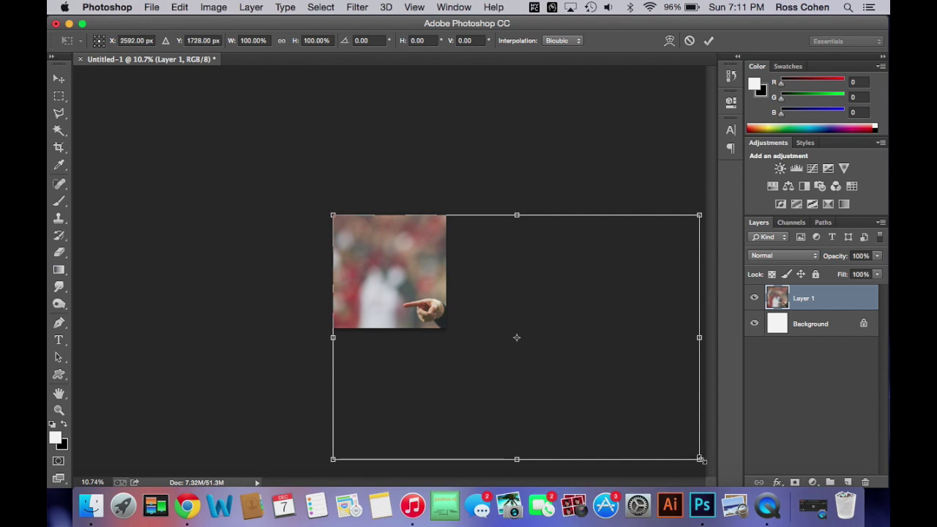
drag(700, 459, 485, 354)
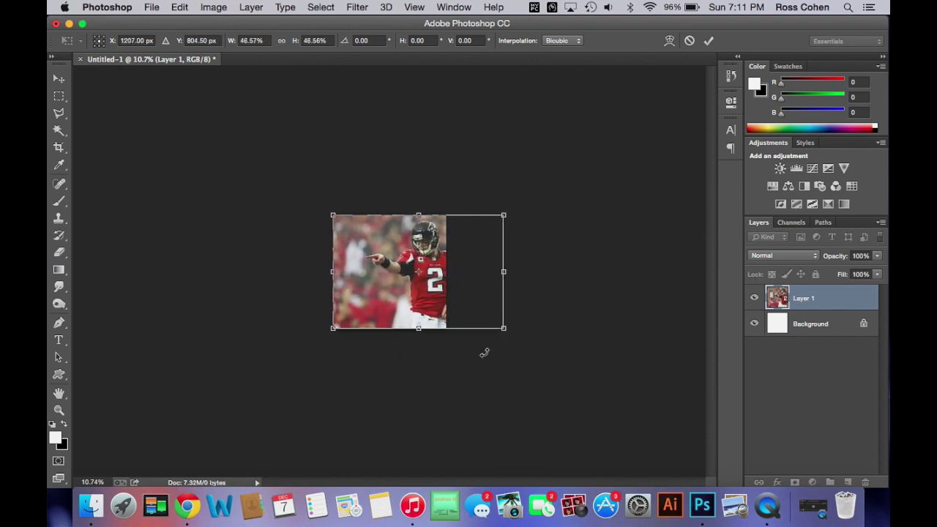
drag(451, 293, 422, 293)
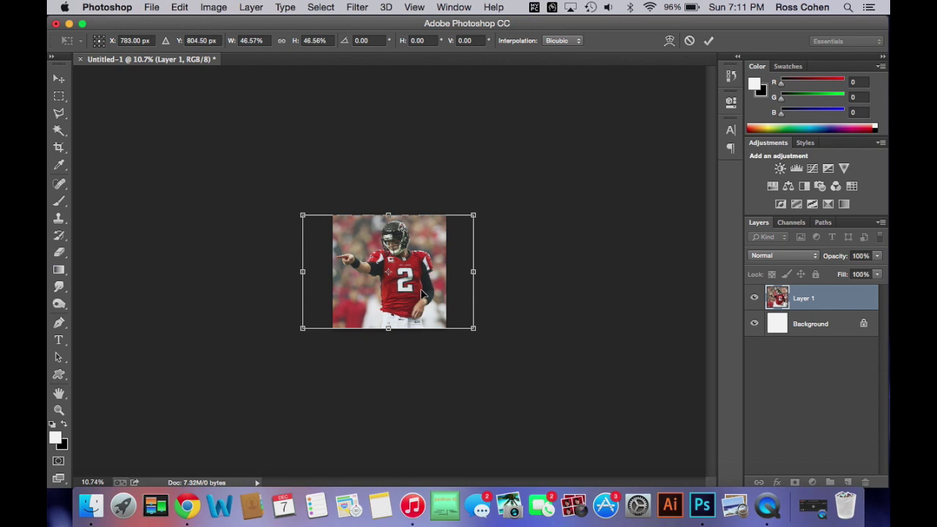
key(super+0)
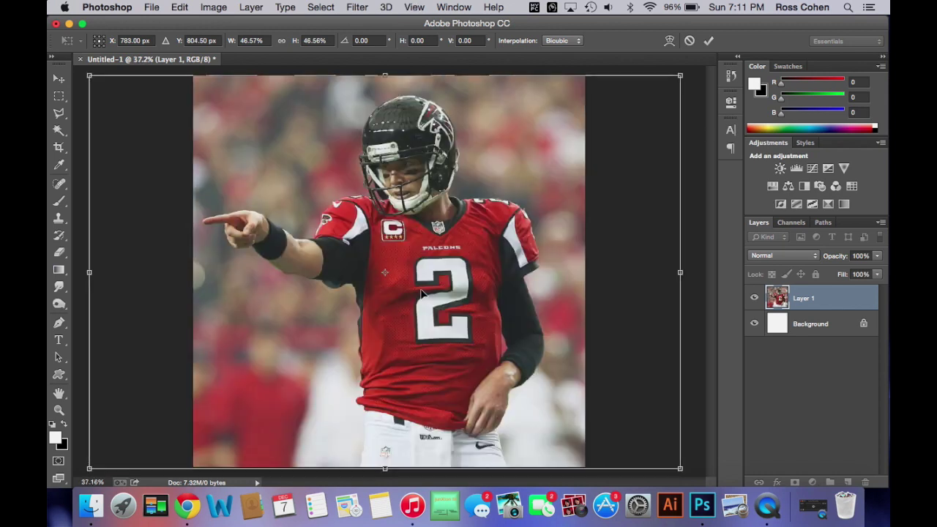
click(711, 42)
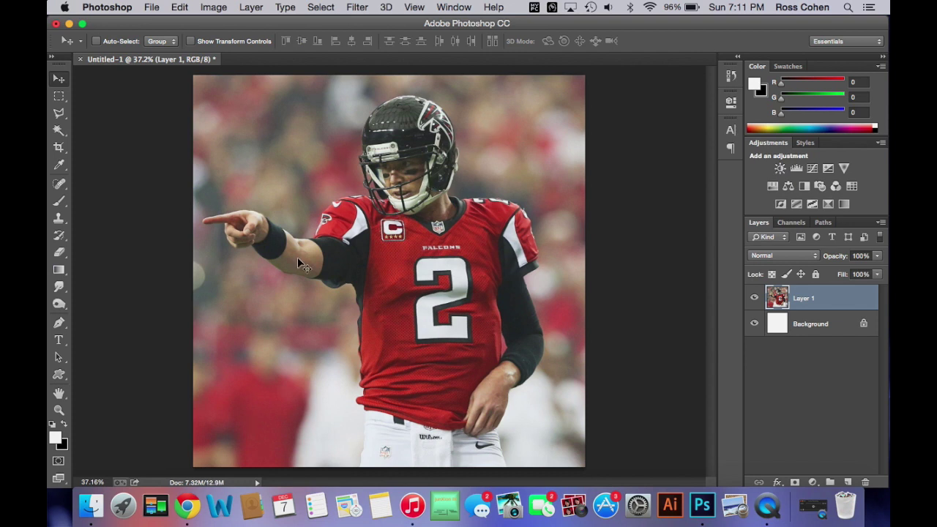
- Select the player's helmet, jersey and sleeves with the Quick Selection tool at a brush size of 50
click(60, 129)
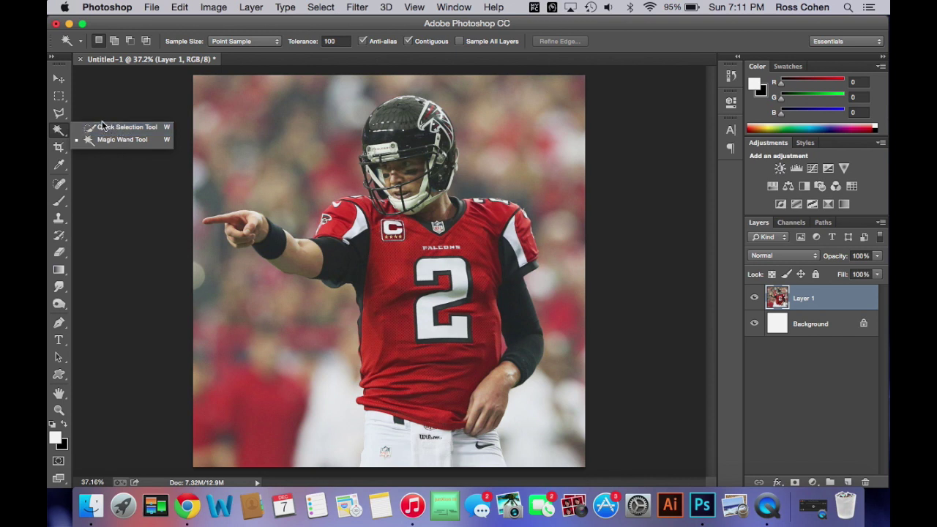
click(58, 131)
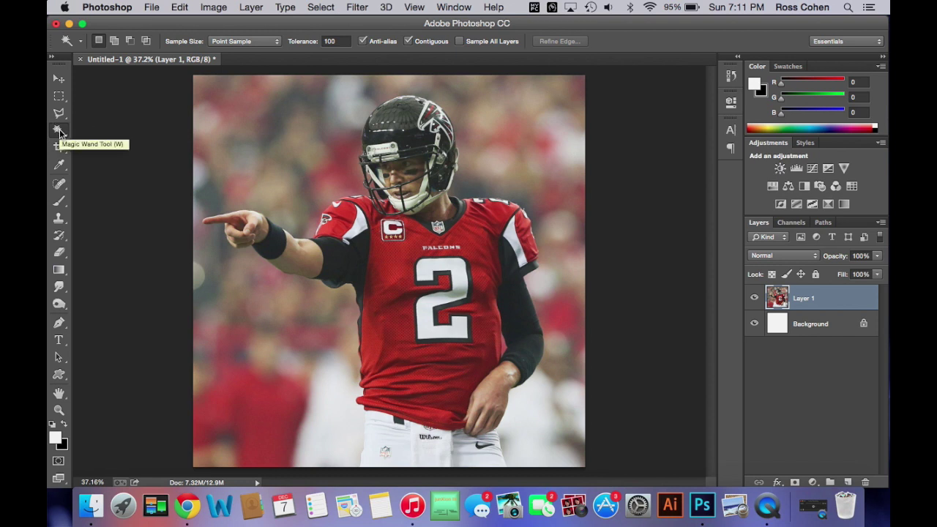
click(60, 132)
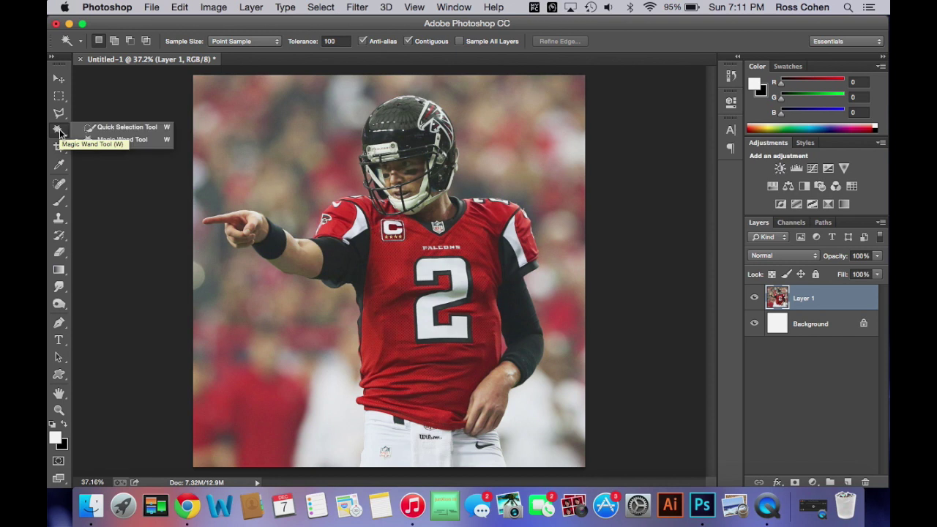
click(117, 127)
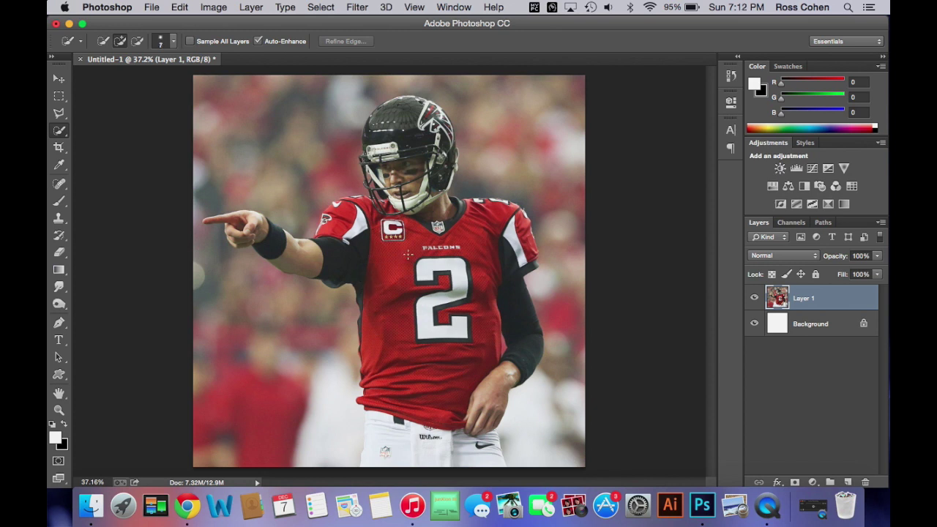
key(bracketright)
mouse_move(335, 219)
mouse_down()
mouse_move(326, 226)
mouse_move(358, 213)
mouse_move(366, 202)
mouse_move(356, 199)
mouse_move(345, 206)
mouse_move(372, 218)
mouse_move(387, 208)
mouse_move(439, 210)
mouse_move(432, 249)
mouse_move(406, 264)
mouse_move(373, 248)
mouse_move(389, 296)
mouse_move(376, 299)
mouse_move(377, 366)
mouse_move(443, 329)
mouse_move(472, 270)
mouse_up()
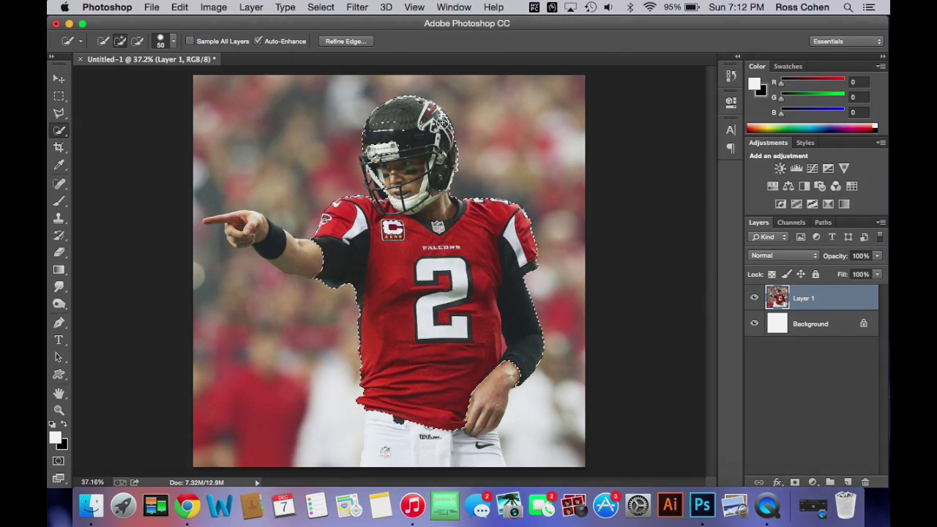
- Reduce the selection brush to 9 and refine the selection to include the player's pointing arm, other hand and pants
key(bracketleft)
key(bracketleft)
key(super+1)
scroll(451, 223, up, 8)
scroll(451, 223, right, 10)
key(super+0)
key(bracketleft)
key(bracketleft)
key(bracketleft)
key(bracketleft)
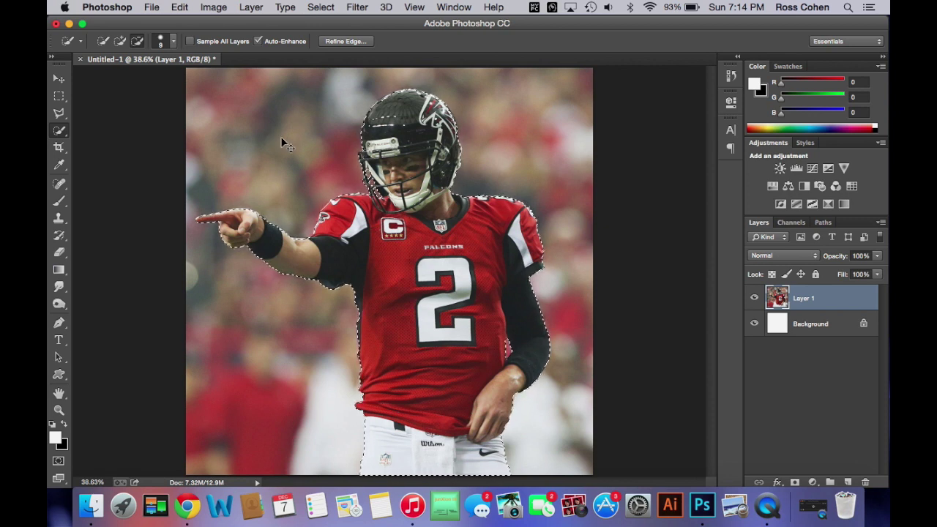
- Copy the selected player onto a new layer and check the cutout by briefly hiding the photo layer, Layer 1
key(super+j)
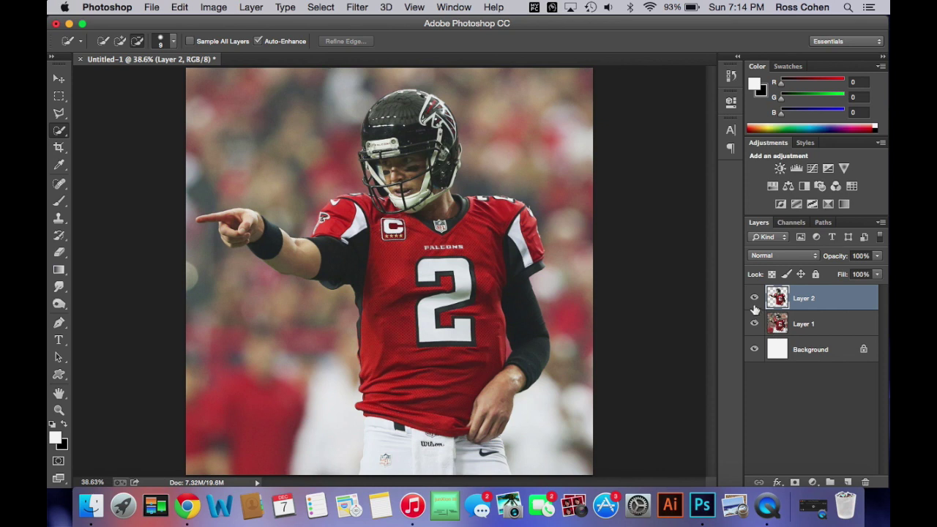
click(755, 322)
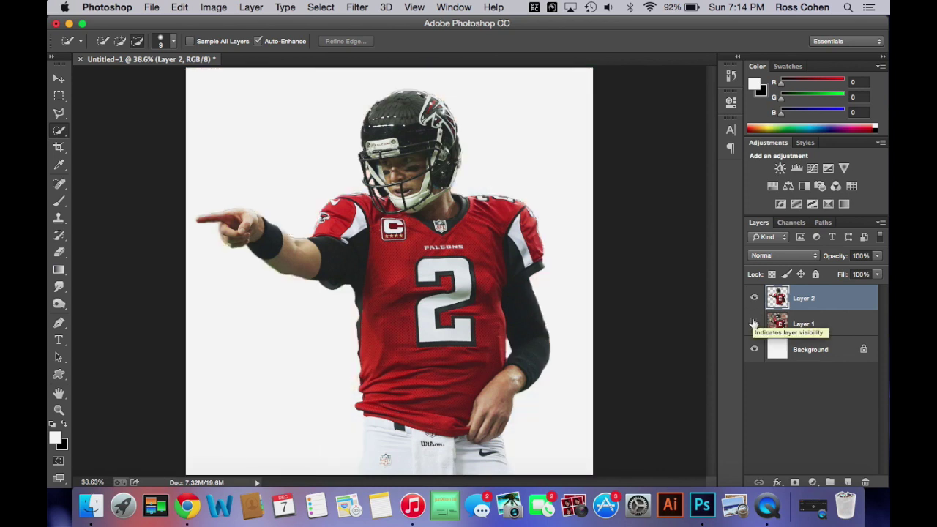
click(755, 323)
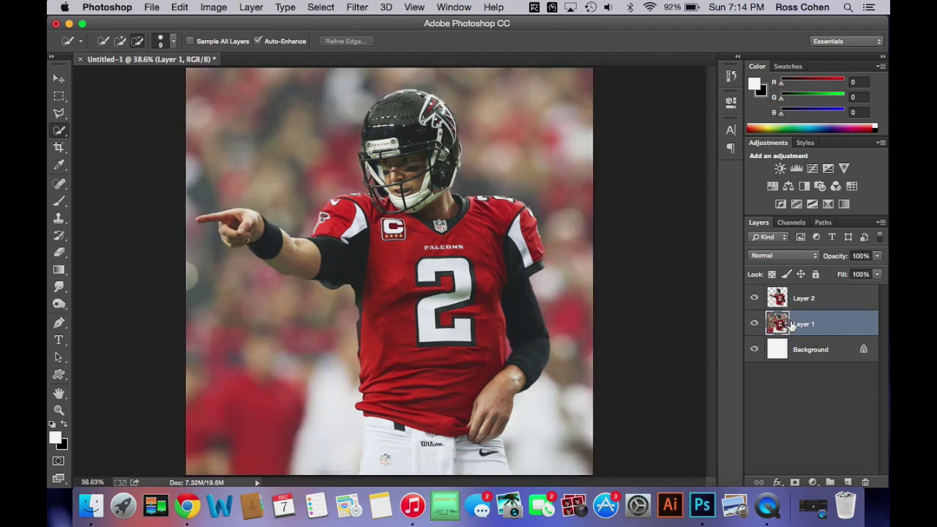
- Duplicate the original photo layer, Layer 1, and the player cutout layer, Layer 2
key(super+j)
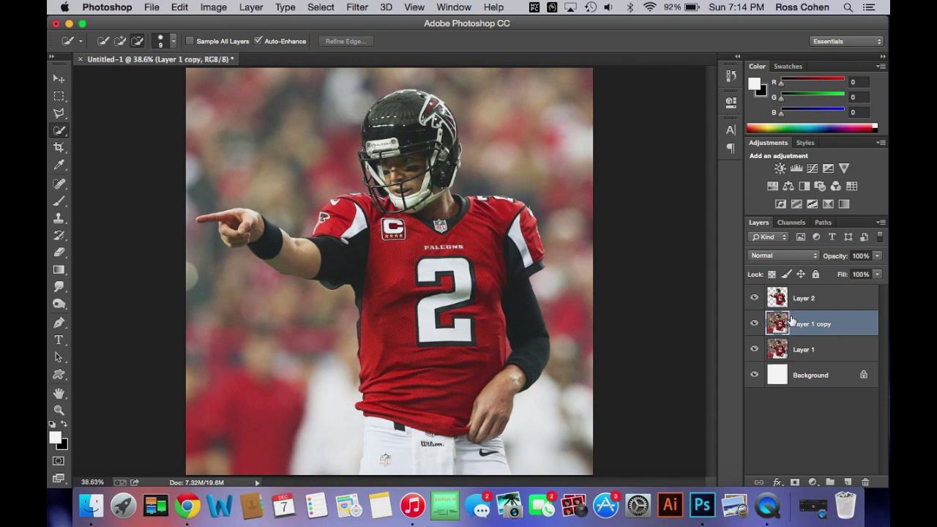
click(778, 355)
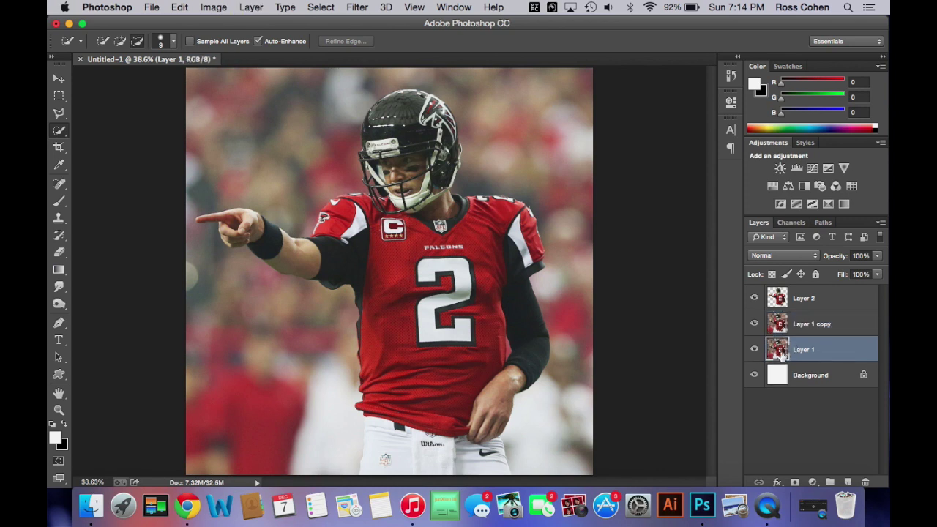
click(785, 307)
key(super+j)
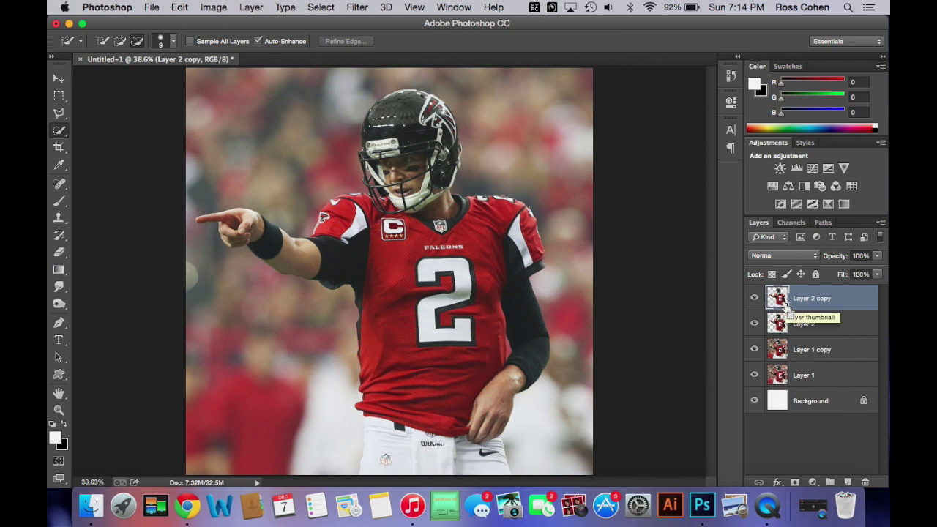
- Hide the original Layer 2 and Layer 1 as backups and make Layer 2 copy the active layer
click(755, 323)
click(754, 375)
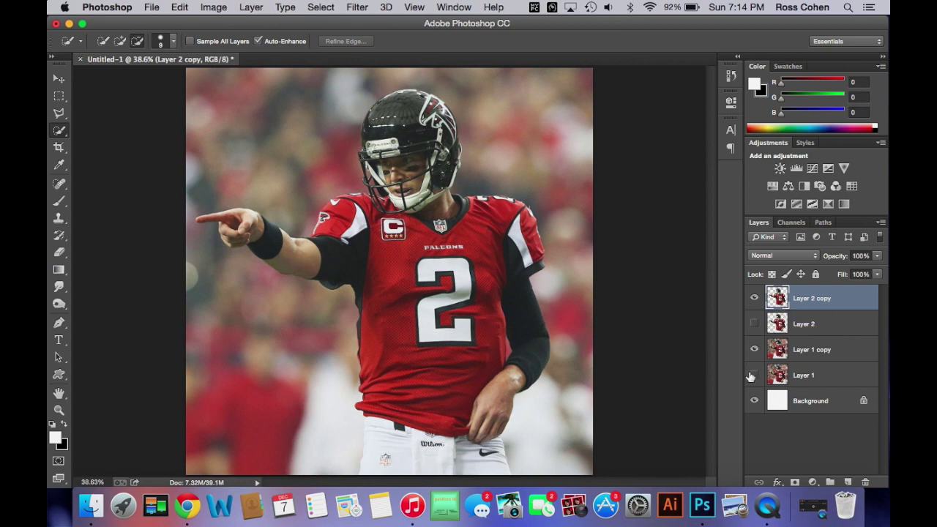
click(779, 352)
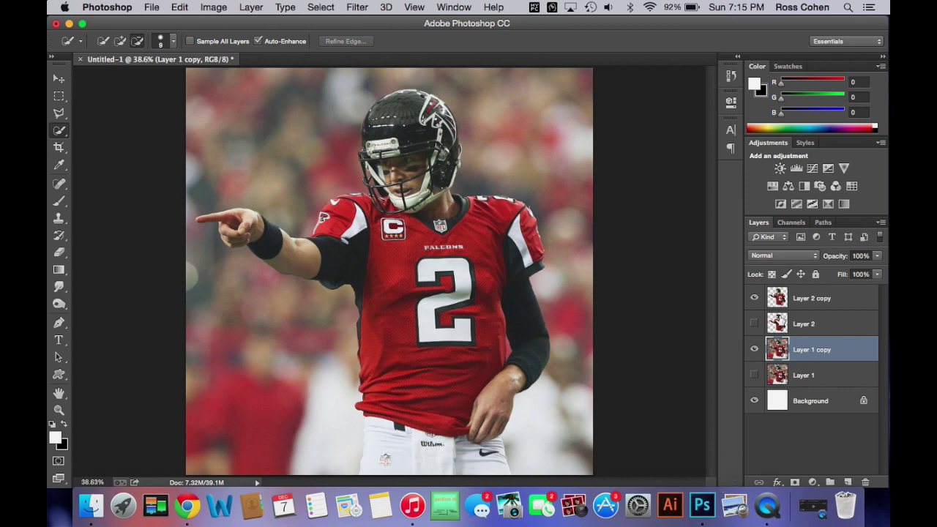
click(779, 322)
click(777, 300)
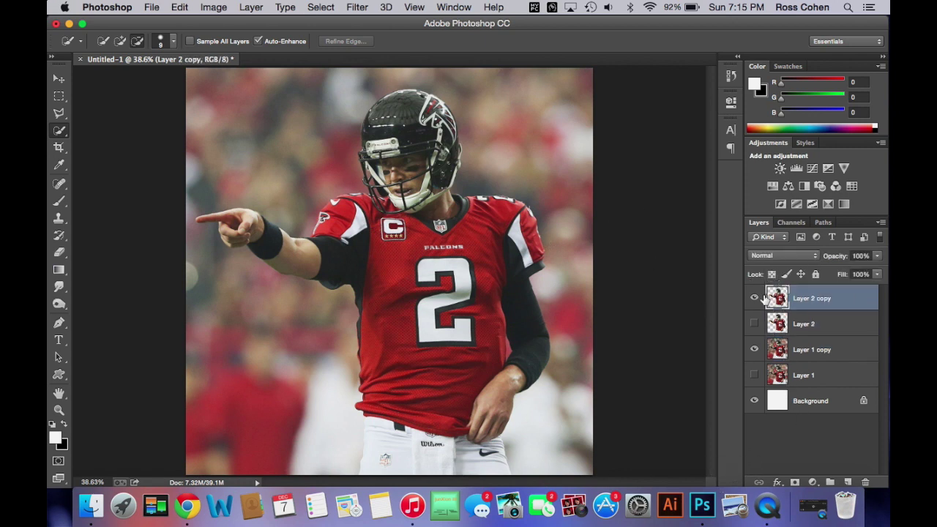
- Apply the Topaz Adjust 5 filter to Layer 2 copy with the Psychedelic preset from the Stylized Collection
click(346, 6)
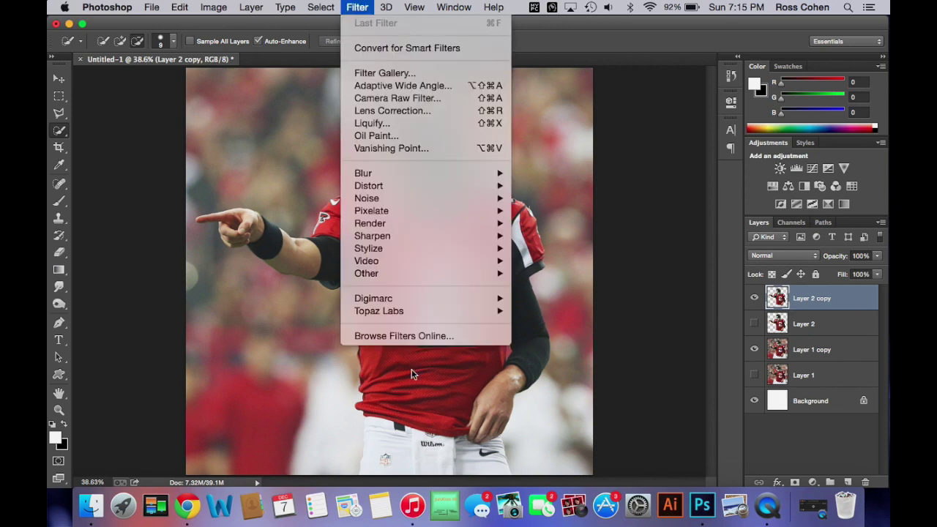
mouse_move(394, 311)
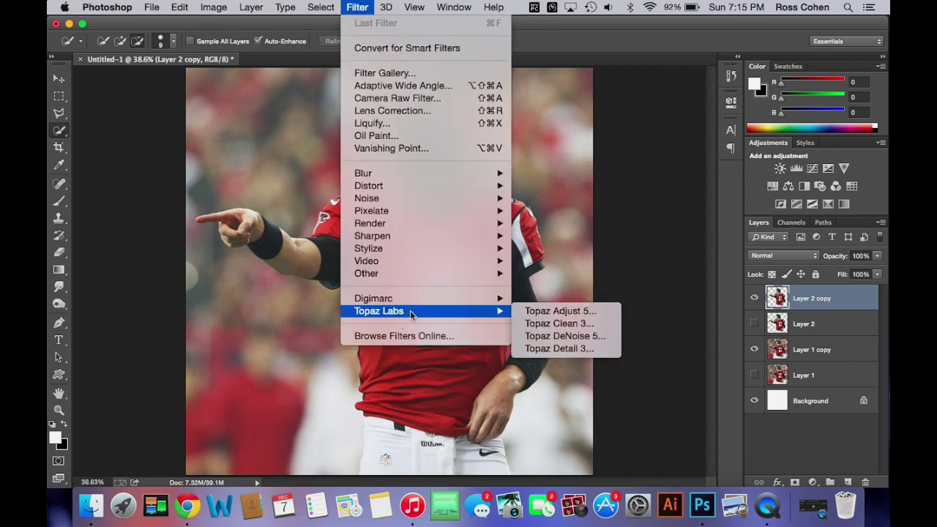
click(555, 311)
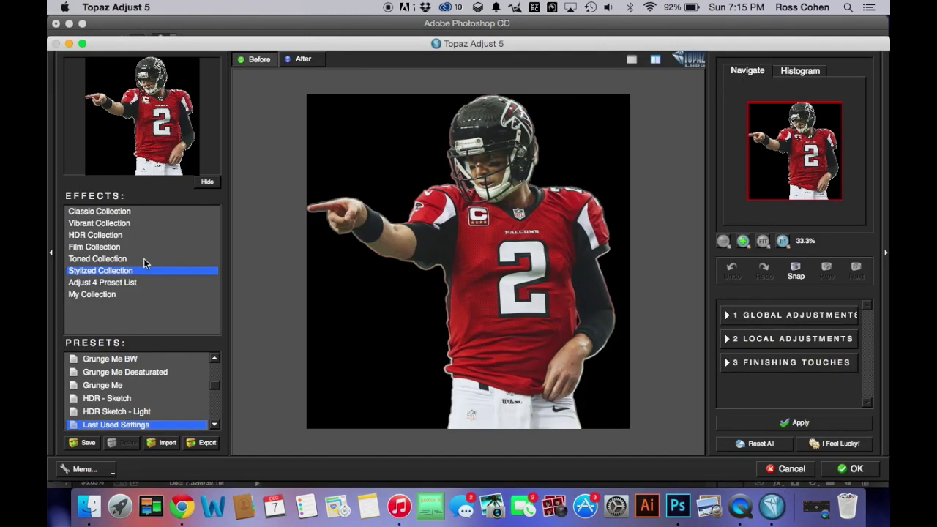
scroll(113, 430, down, 5)
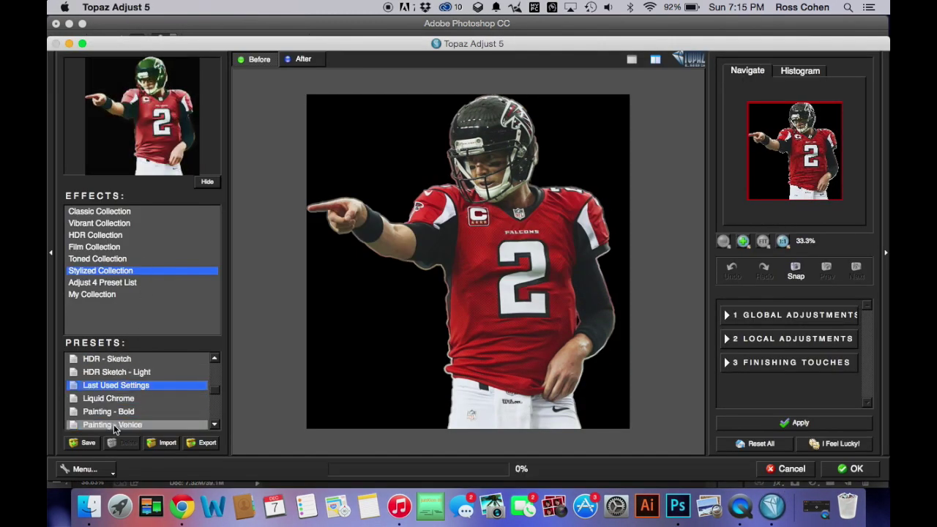
click(113, 426)
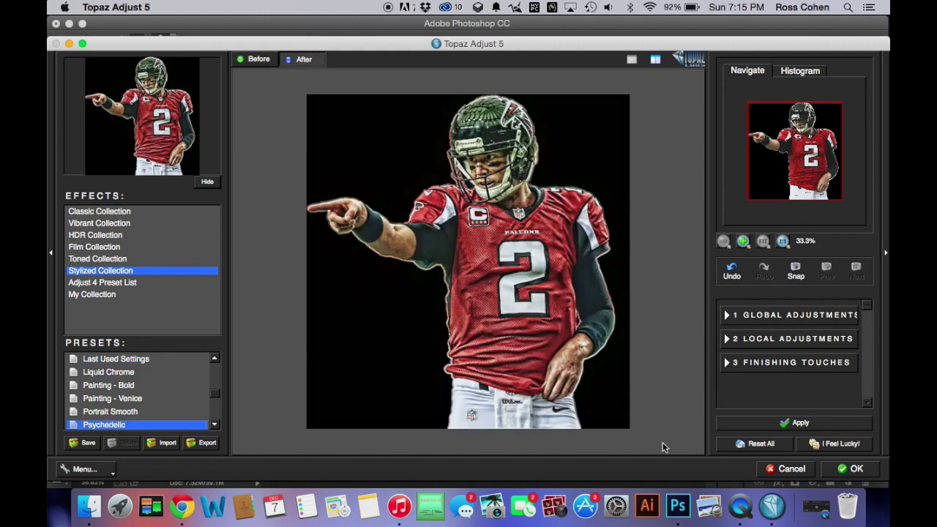
click(864, 472)
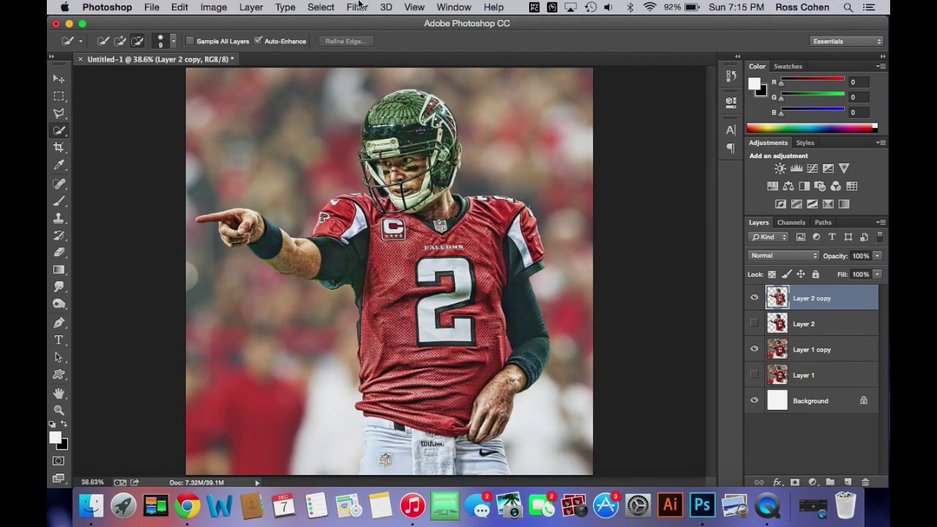
- Open Topaz DeNoise 5 for Layer 2 copy, choose the JPEG - strongest preset and fit the whole player in the preview
click(358, 7)
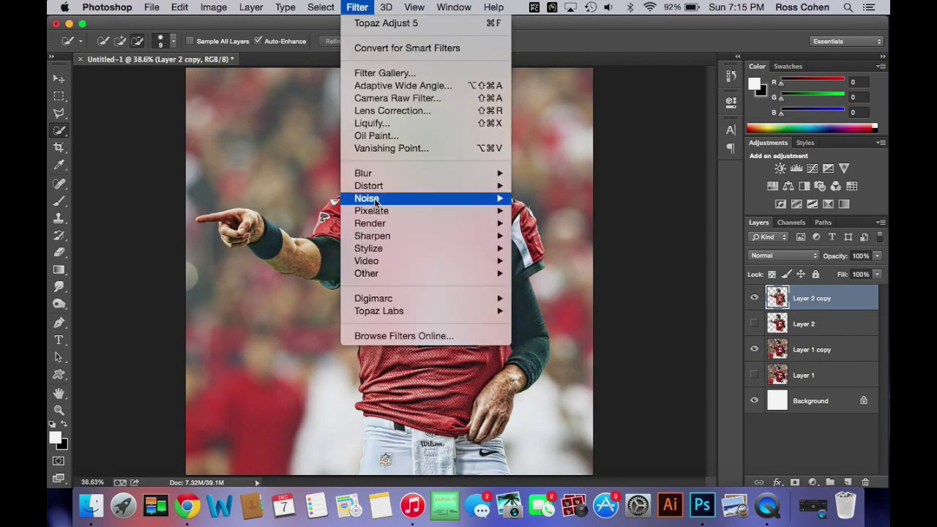
mouse_move(398, 311)
click(576, 345)
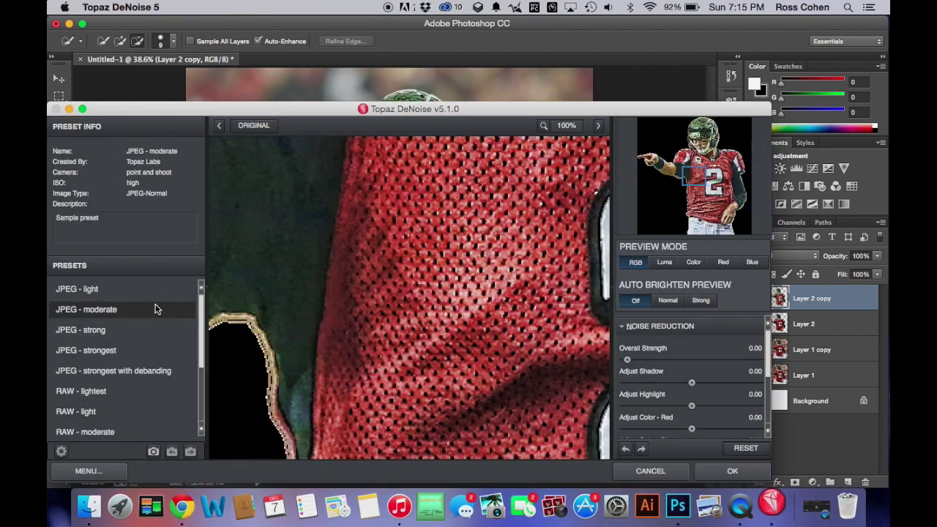
click(120, 357)
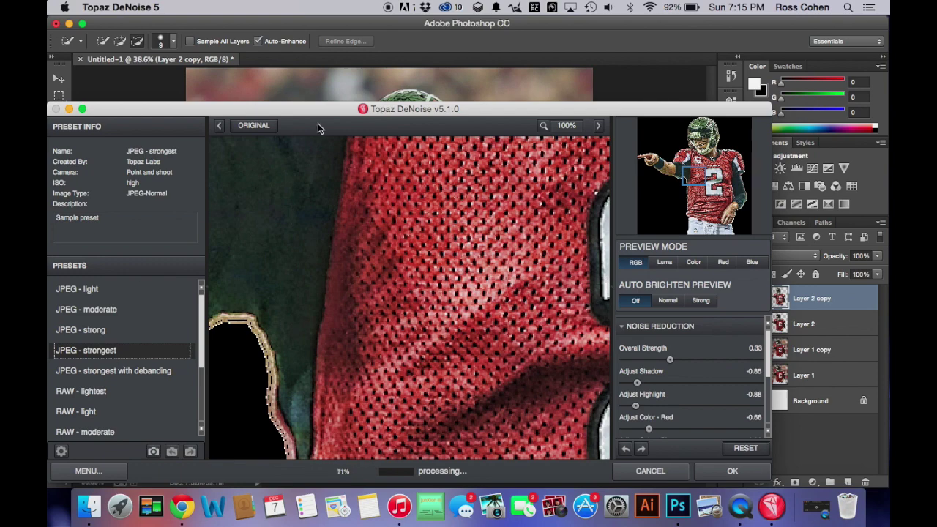
drag(323, 115, 377, 71)
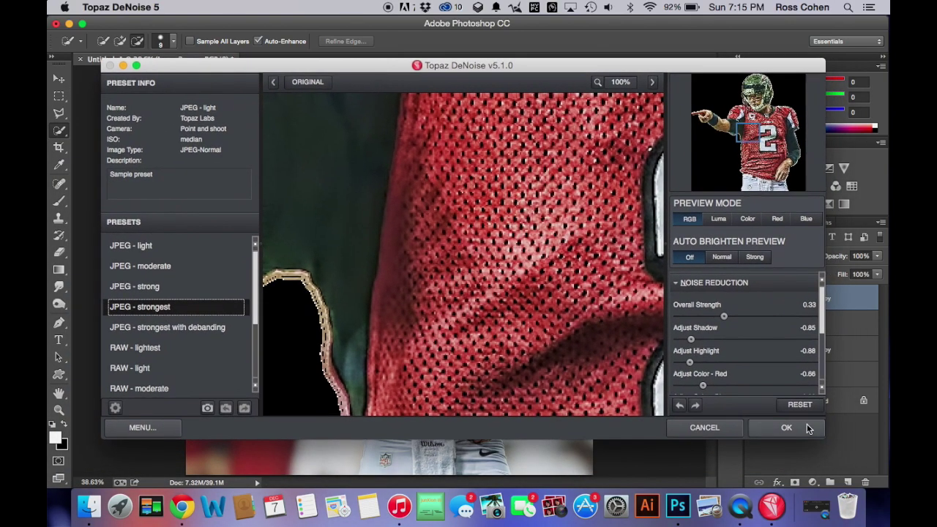
click(598, 83)
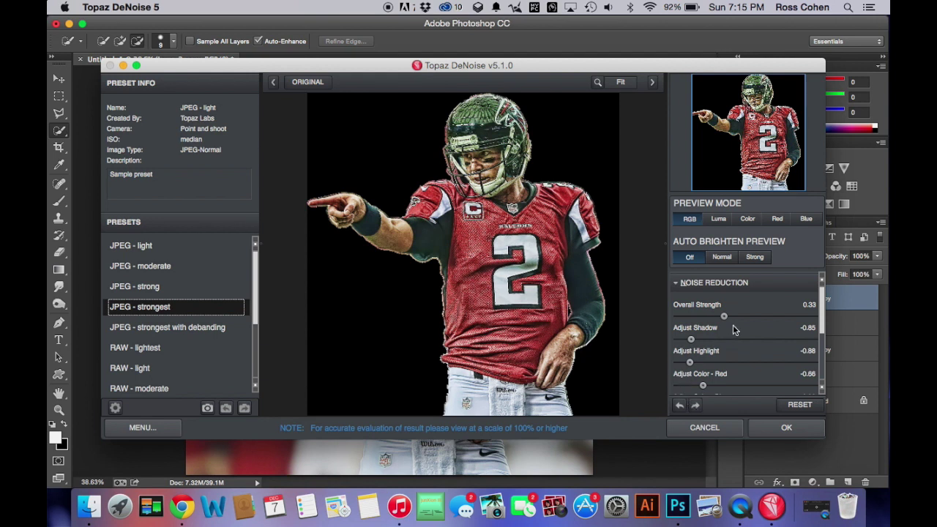
- Raise the noise reduction's overall strength to 0.65 and apply the DeNoise filter
drag(727, 316, 755, 320)
drag(755, 316, 754, 316)
drag(756, 320, 766, 316)
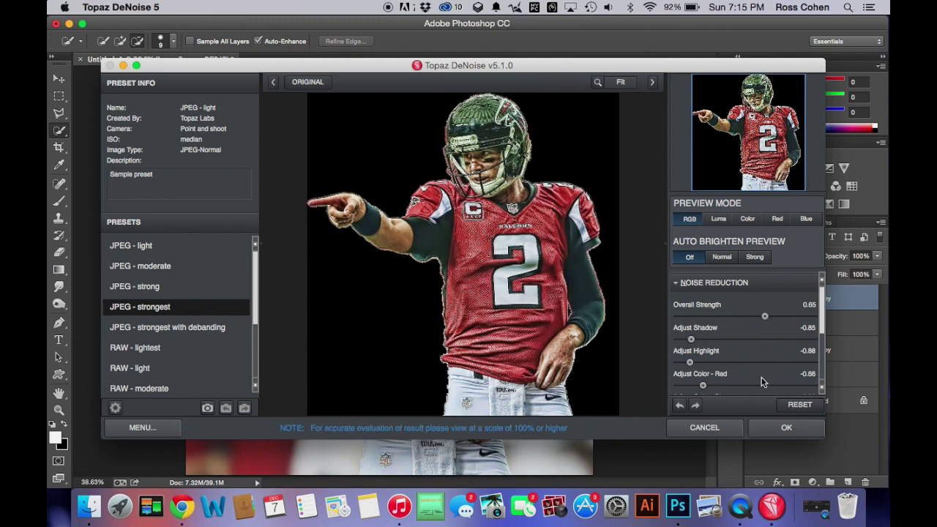
click(788, 429)
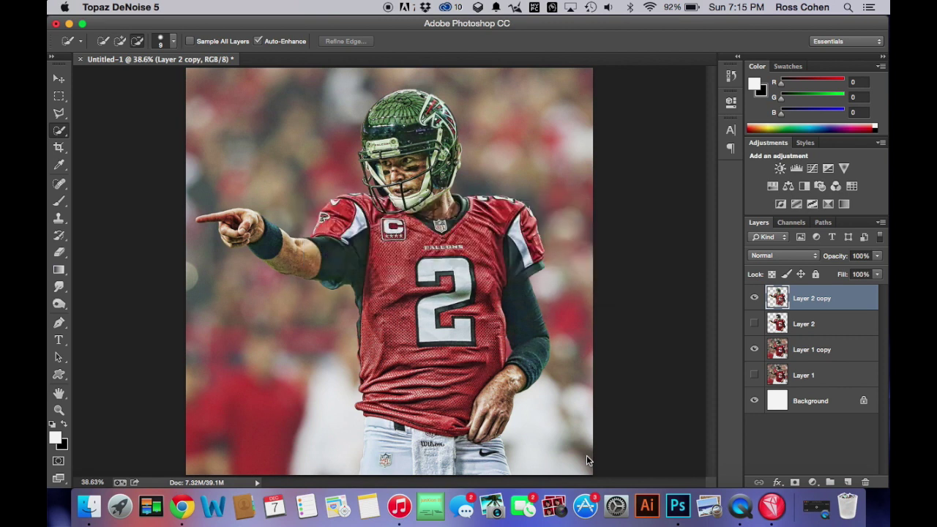
- Try Topaz Clean 3 on Layer 2 copy with the Curly Smooth preset, strength 2 and threshold 0.00, previewing the helmet and face
click(357, 7)
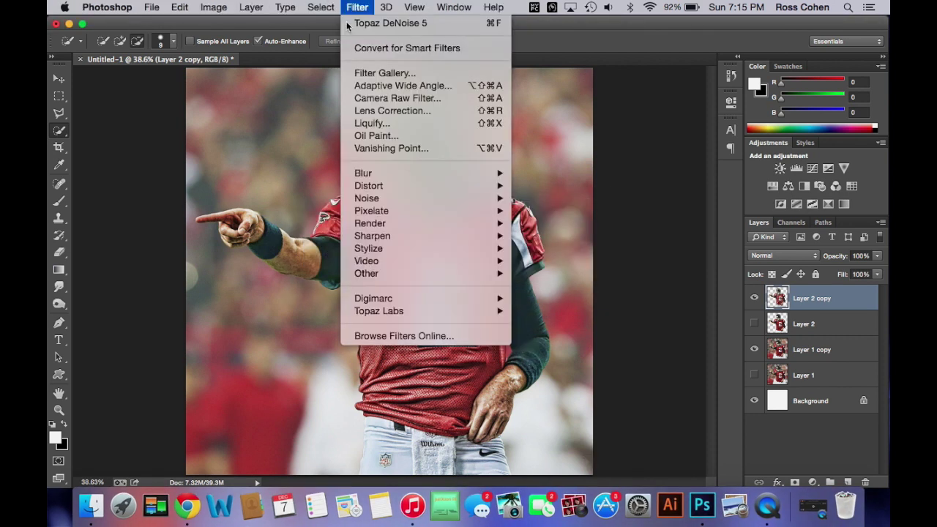
mouse_move(476, 311)
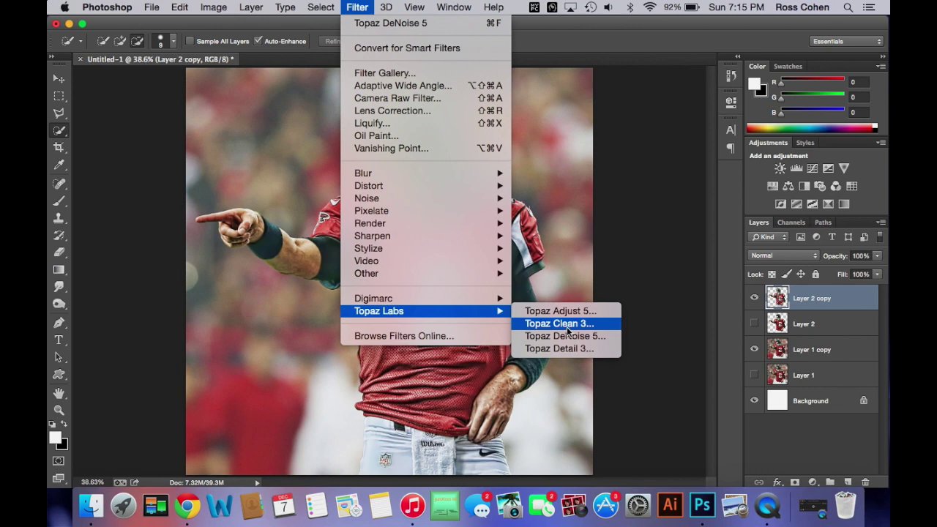
click(564, 323)
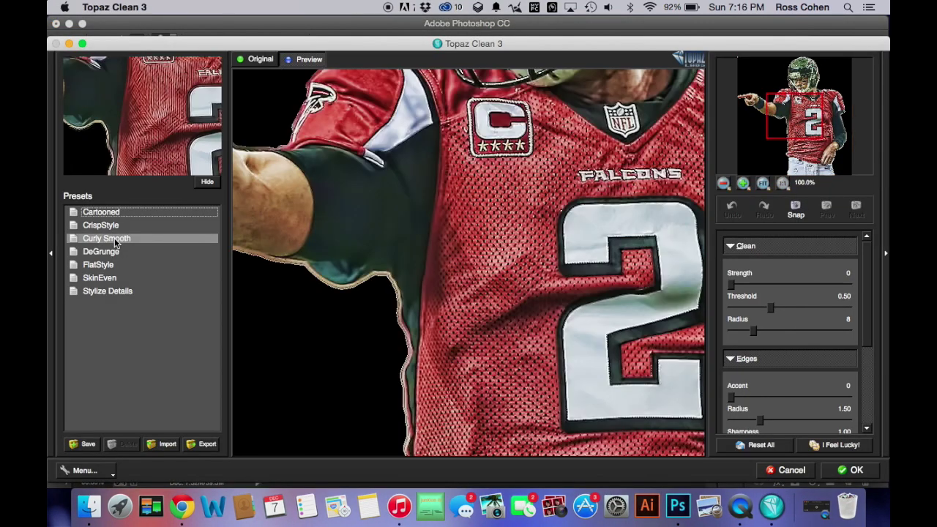
click(114, 237)
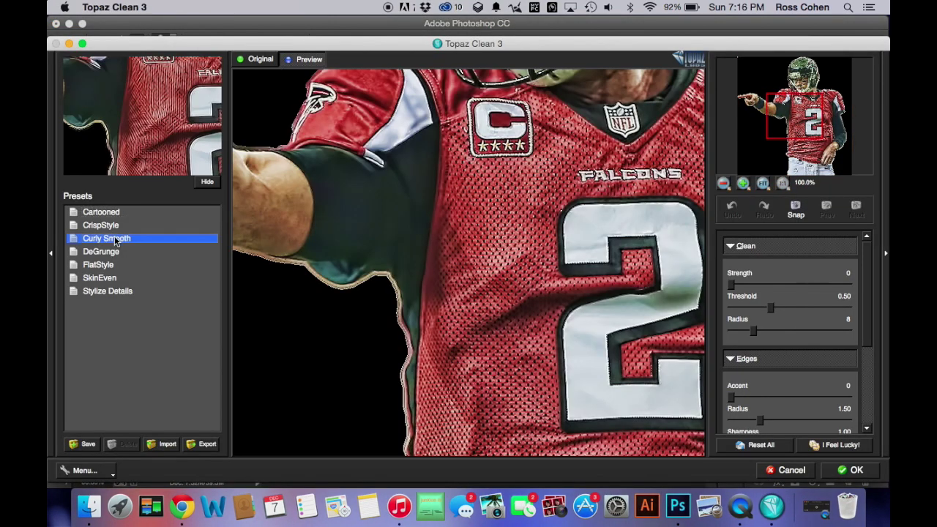
drag(788, 285, 731, 308)
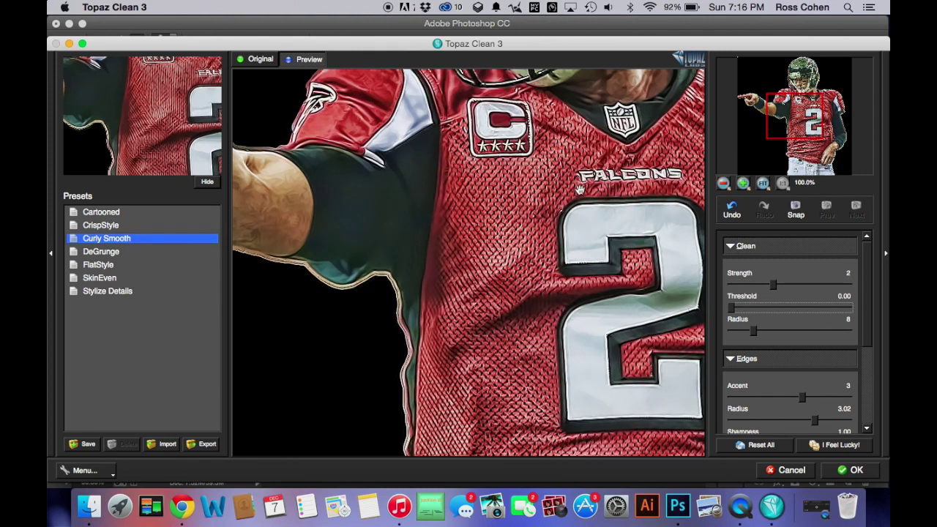
drag(564, 153, 494, 395)
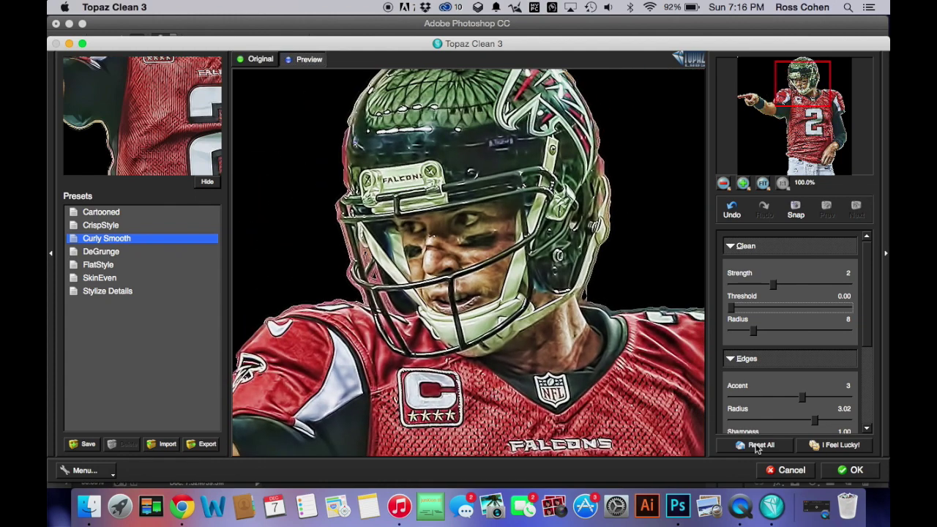
- Try an edge sharpness of 1.23 and accent of 2 in the Clean filter, apply it and undo it
click(815, 423)
scroll(866, 315, down, 3)
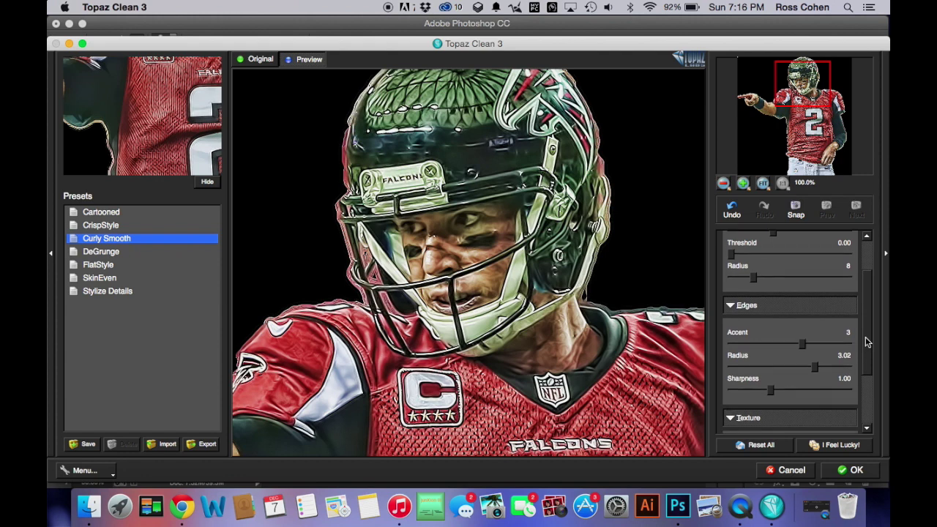
drag(766, 387, 780, 395)
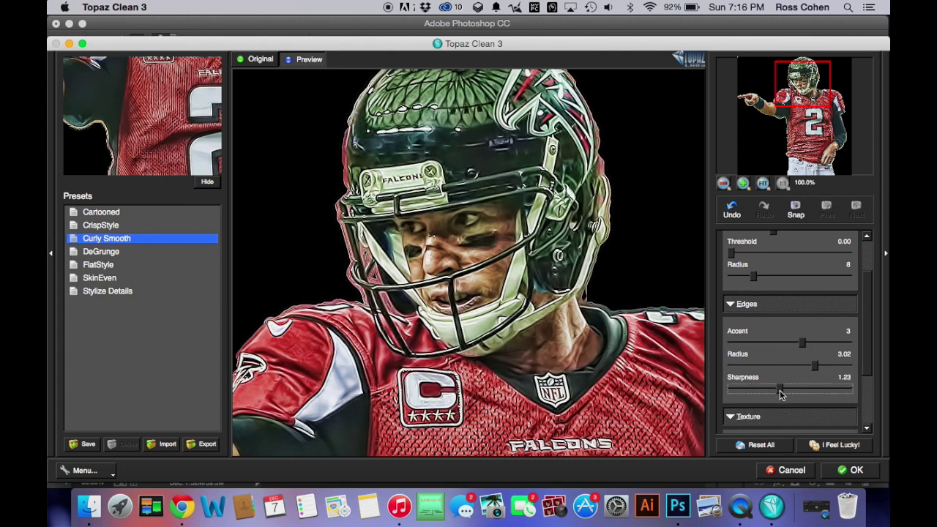
drag(801, 343, 797, 347)
click(835, 470)
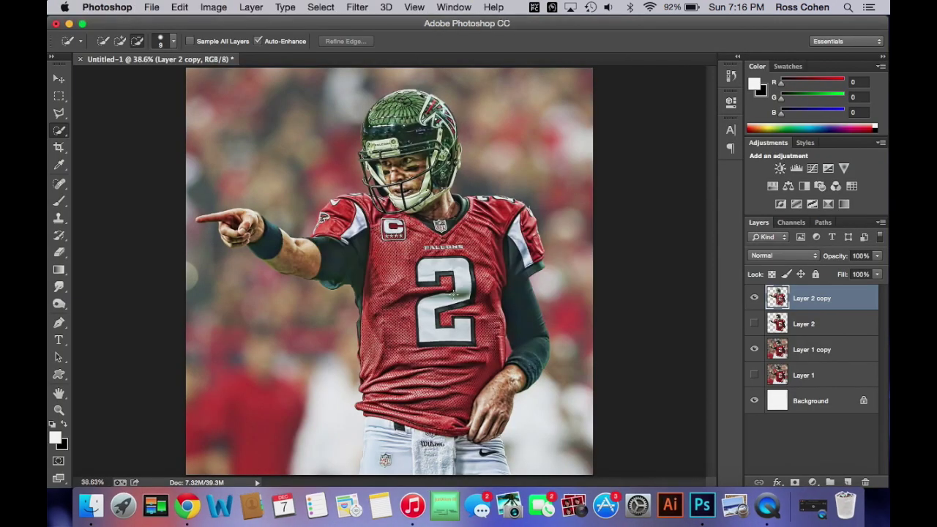
key(super+c)
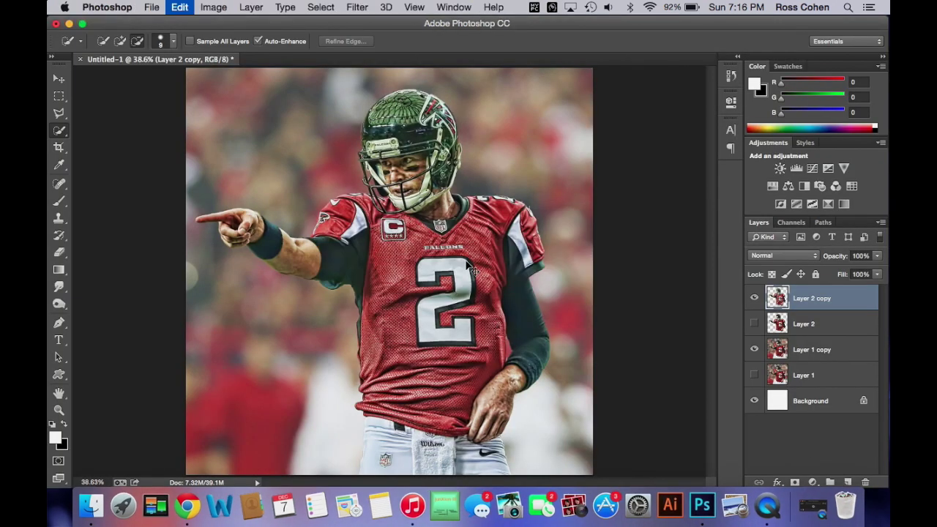
- Open Topaz Clean 3 for Layer 2 copy, choose the Curly Smooth preset and set the strength to 2 and threshold to 0.00
click(360, 7)
mouse_move(406, 312)
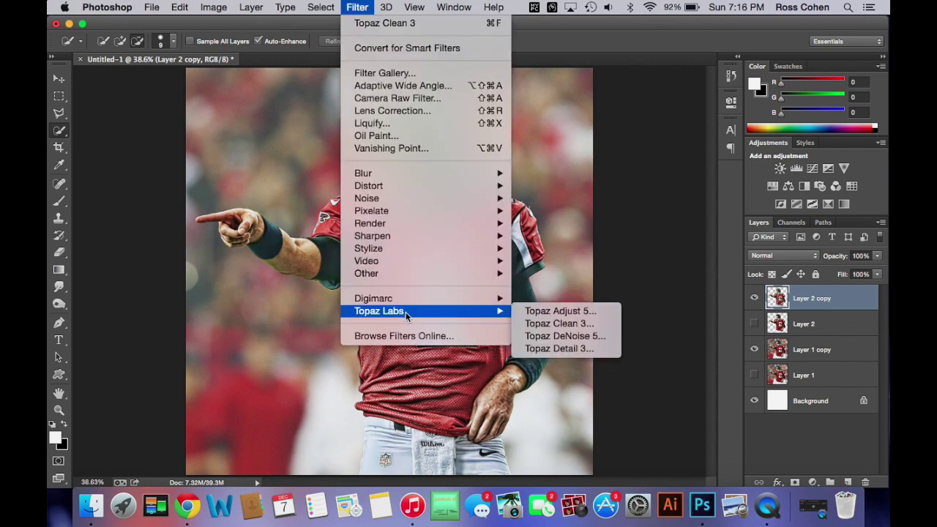
click(558, 323)
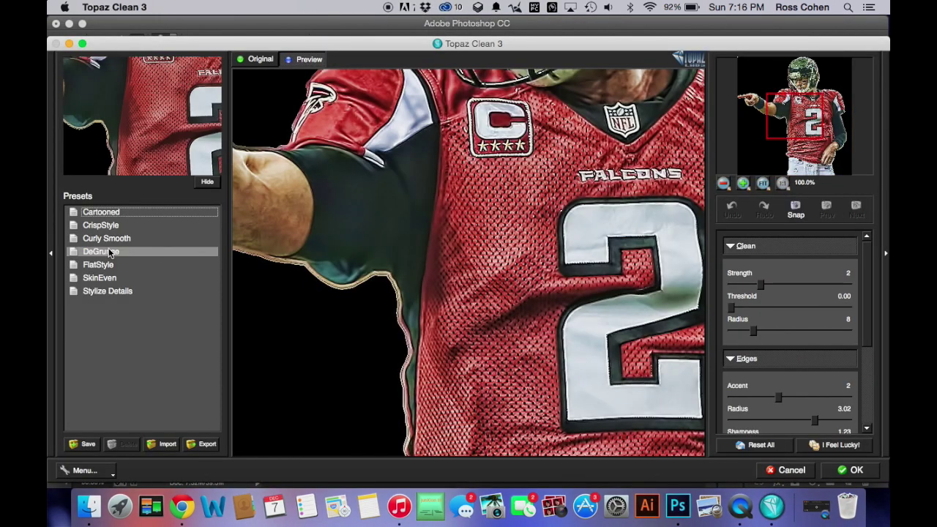
click(106, 238)
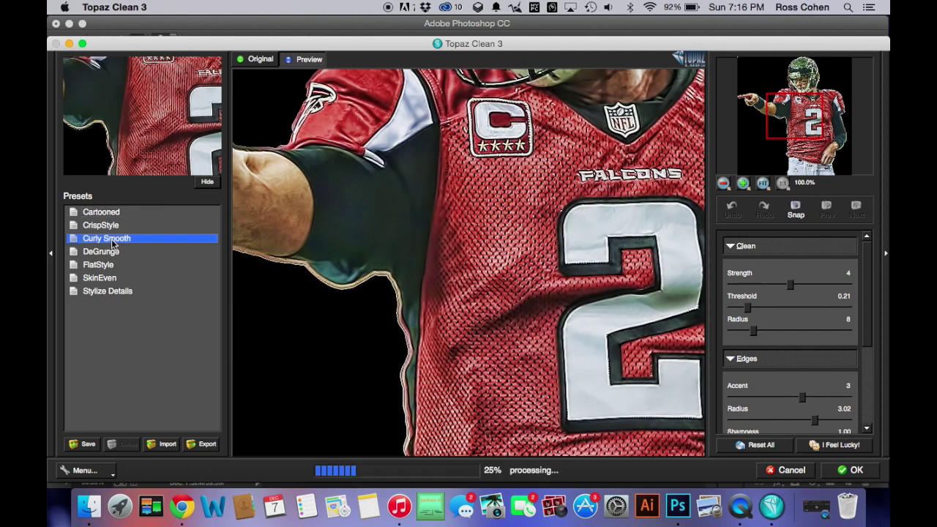
drag(792, 290, 730, 309)
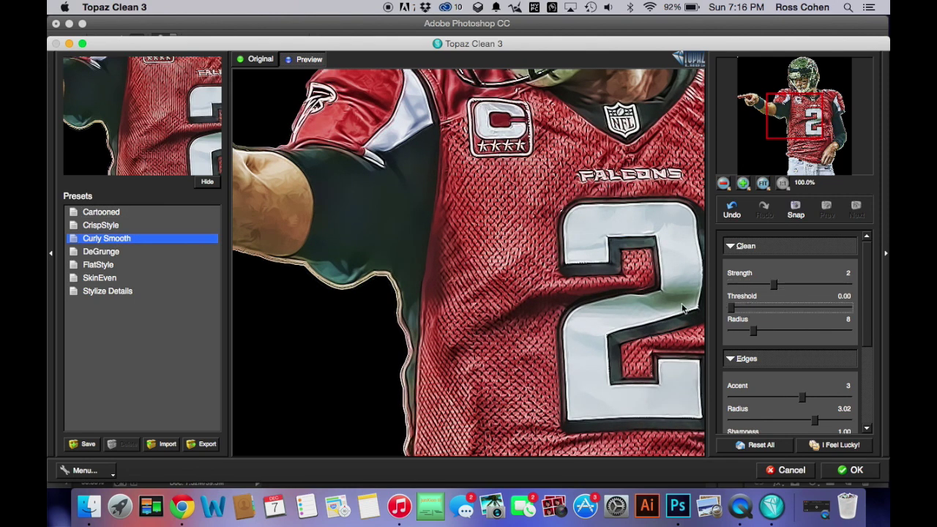
- Raise the edge sharpness to 1.95, fit the whole player in the preview and apply the Clean filter
scroll(819, 342, down, 3)
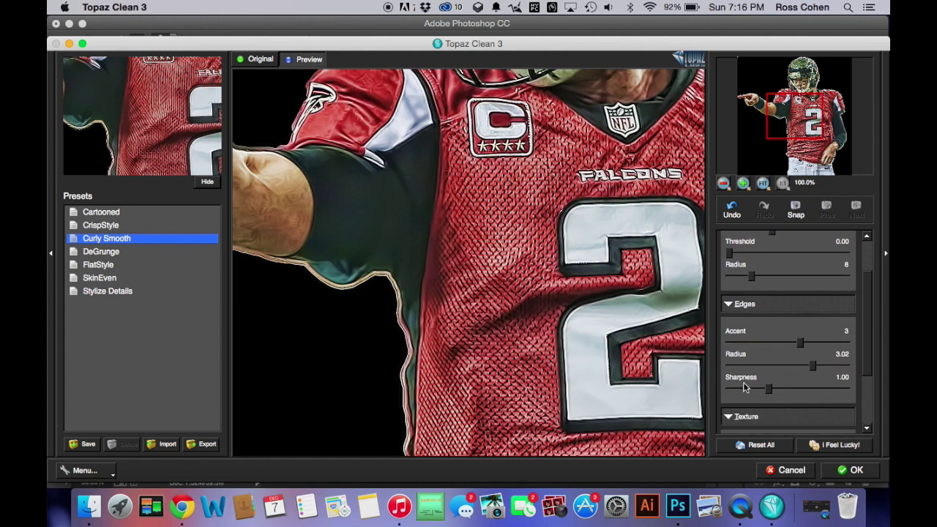
drag(774, 390, 806, 390)
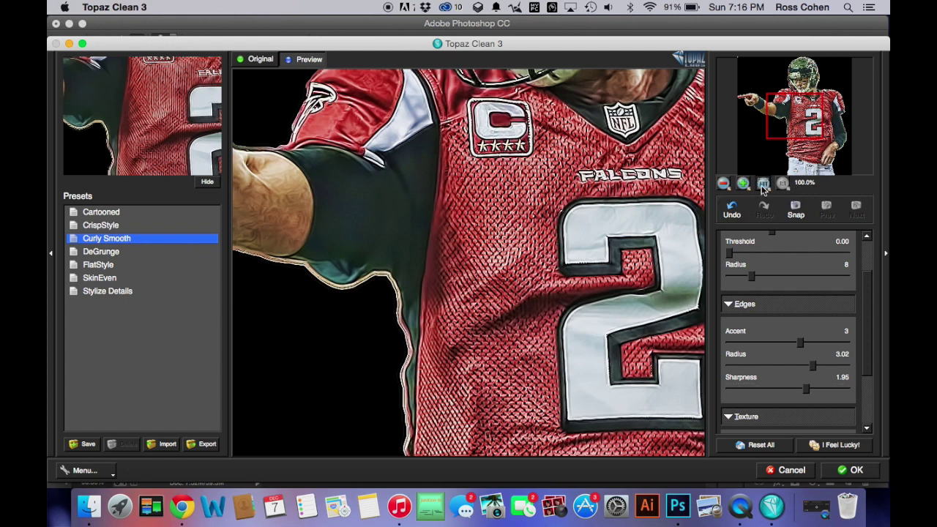
click(762, 185)
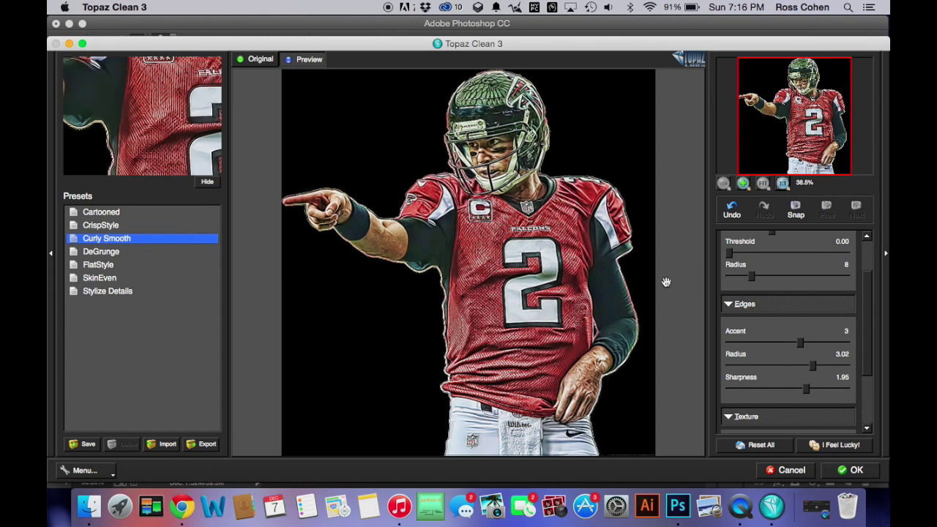
click(849, 470)
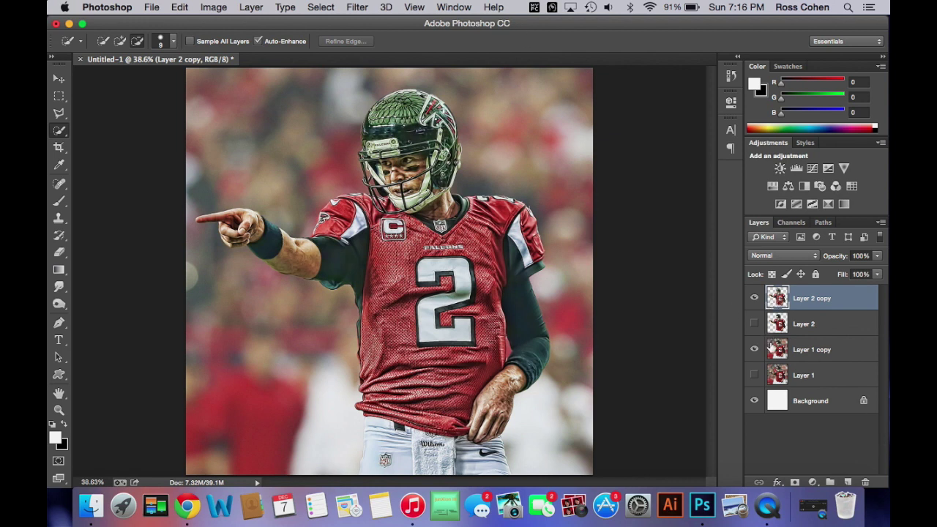
- Convert Layer 1 copy to black and white using the Black & White adjustment's Maximum Black preset
click(771, 350)
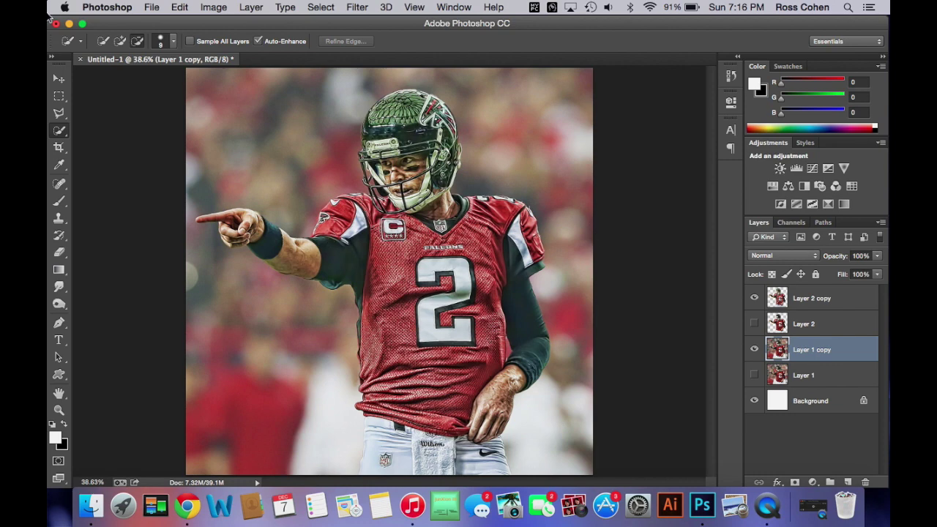
click(150, 7)
mouse_move(214, 7)
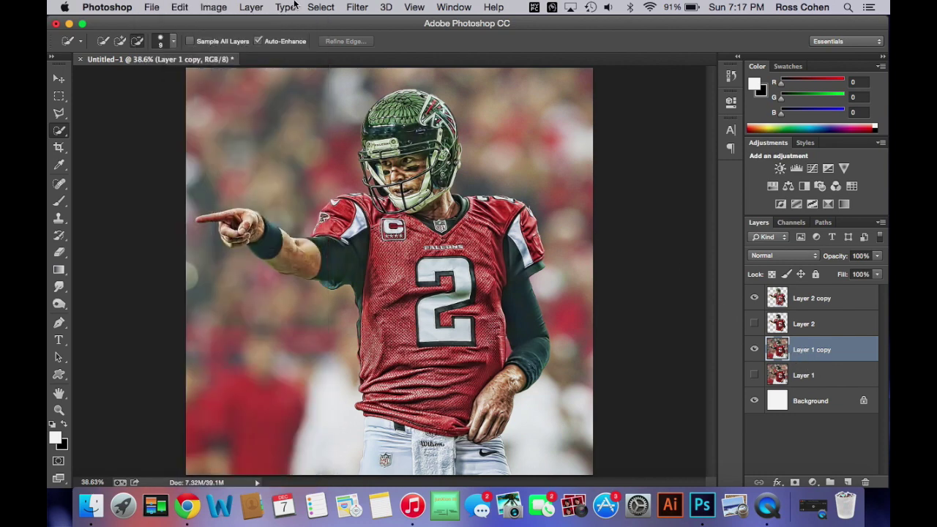
click(179, 7)
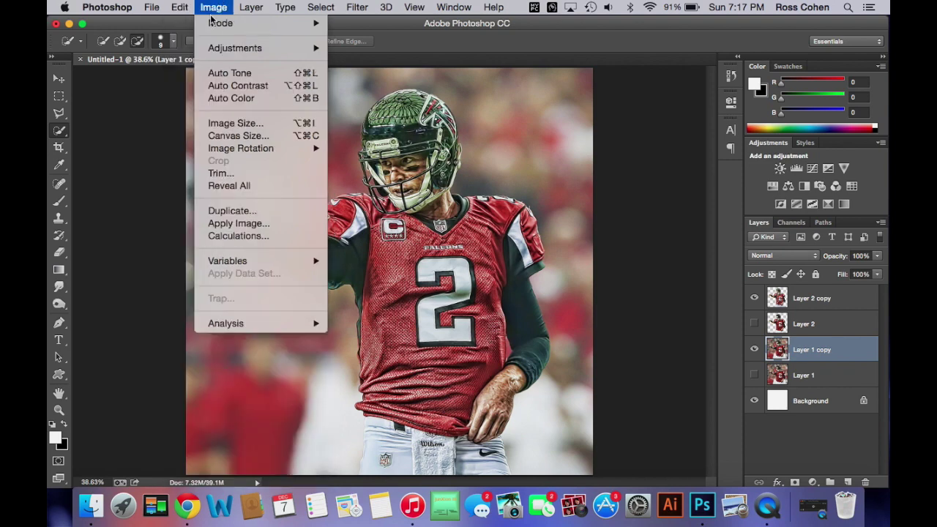
mouse_move(222, 50)
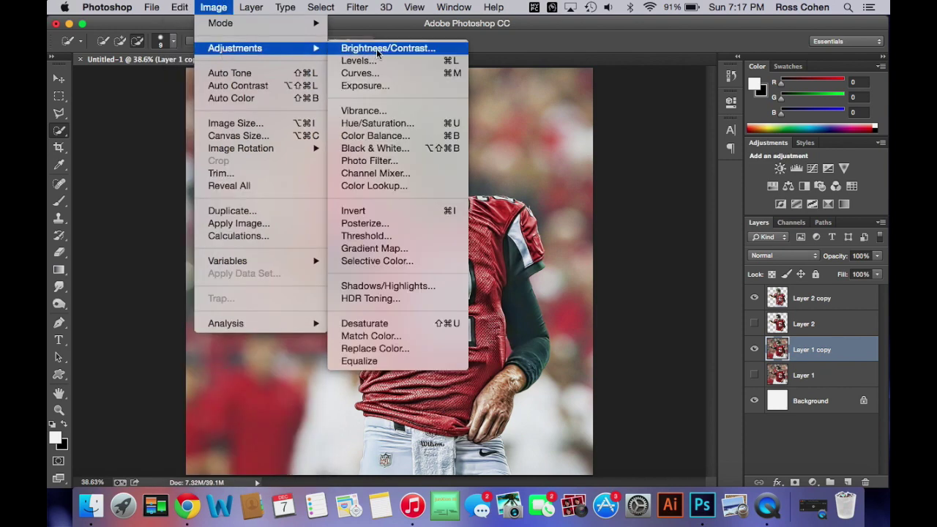
click(376, 148)
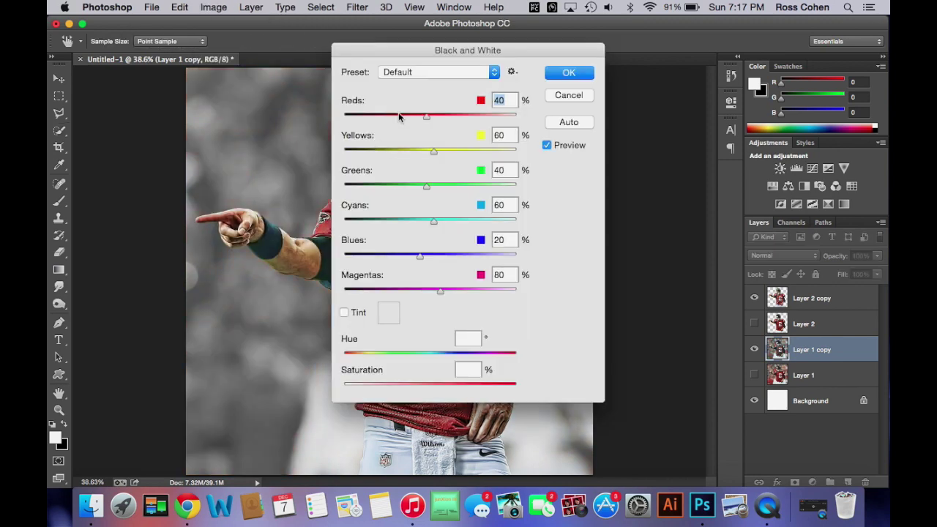
drag(440, 53, 630, 46)
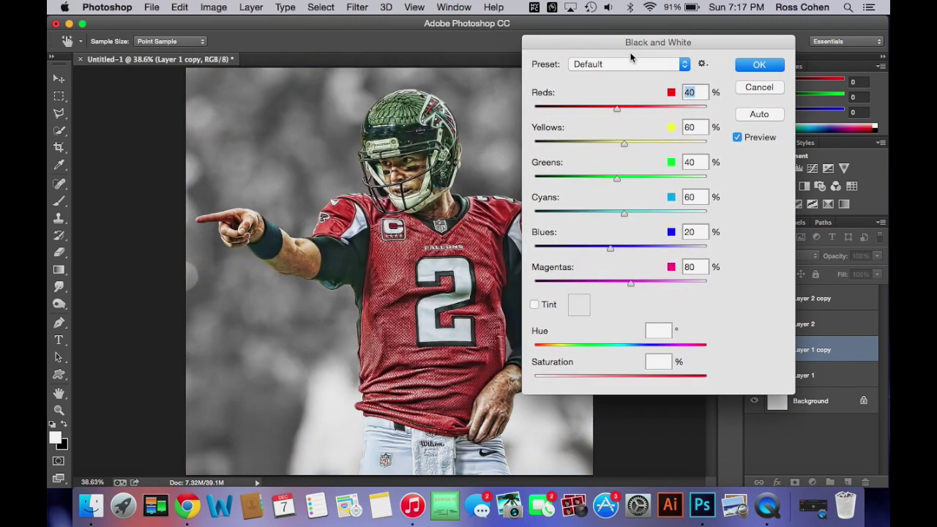
click(628, 60)
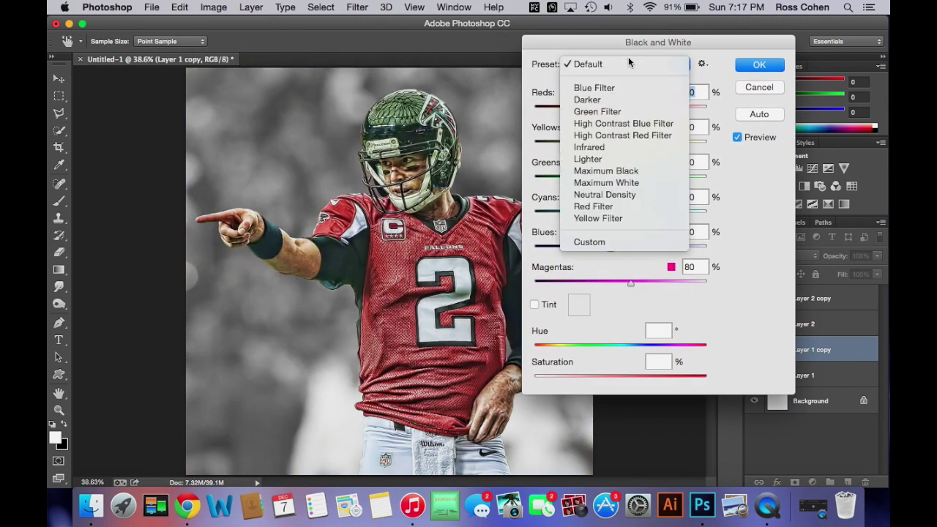
click(604, 171)
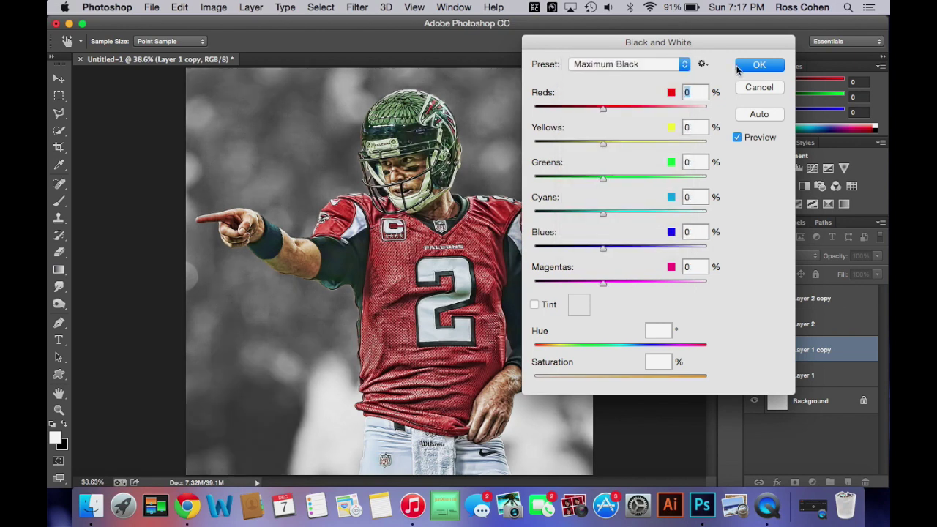
click(741, 67)
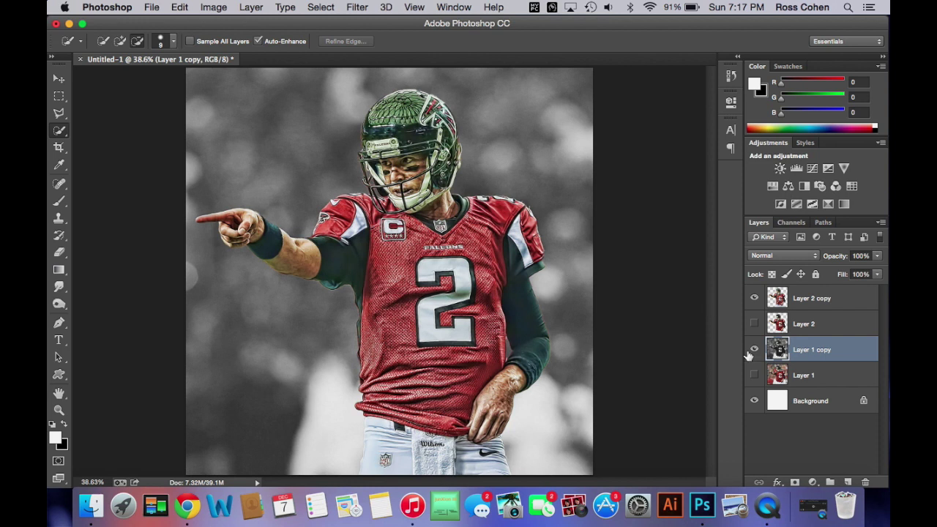
- Add a new layer above Layer 1 copy and sample the jersey's red, about RGB 168, 53, 46, as the background color
click(850, 481)
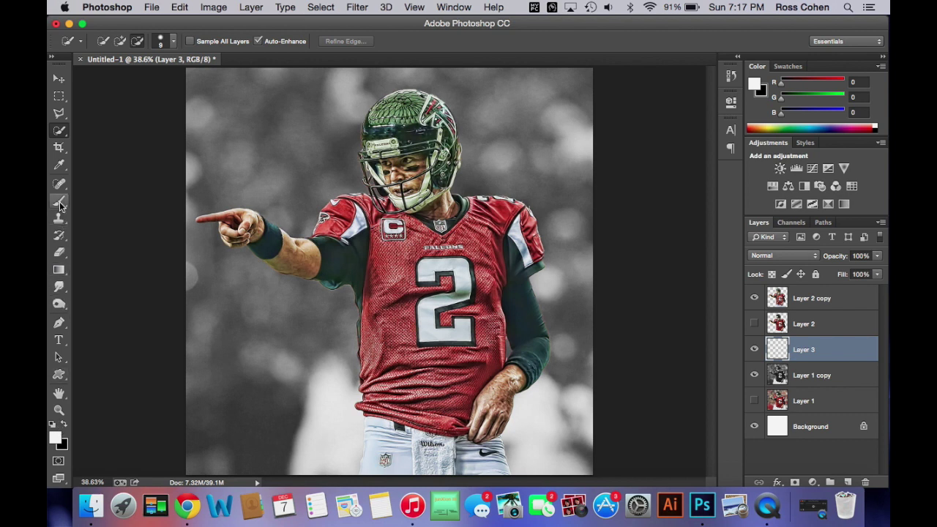
click(60, 165)
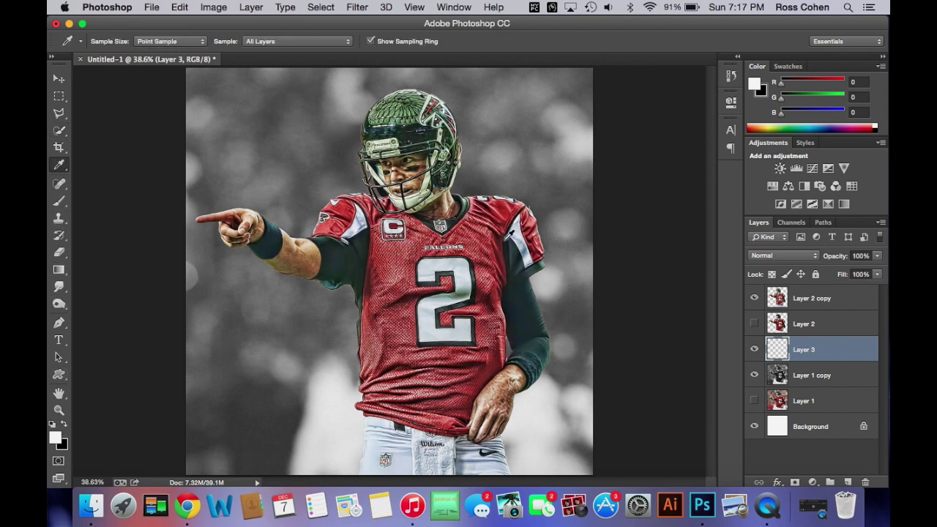
click(503, 211)
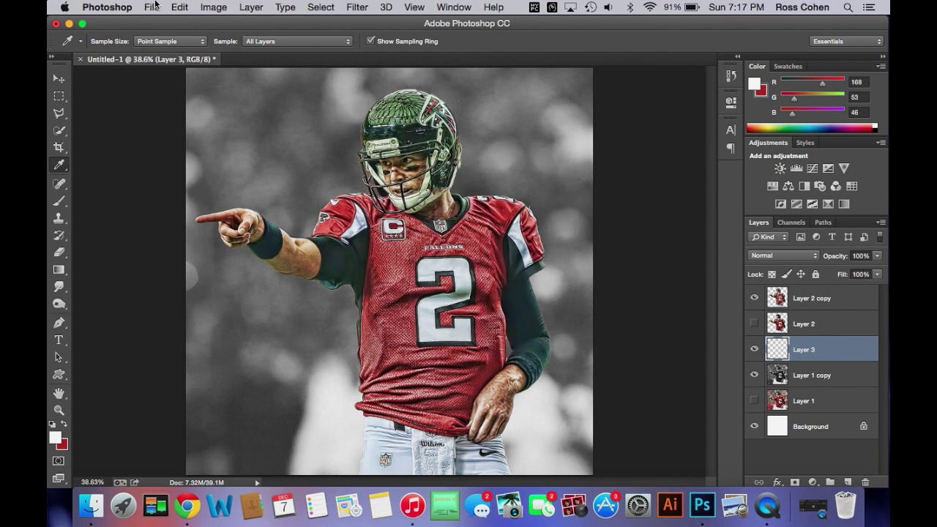
- Fill Layer 3 with the background color in Normal mode at 100% opacity
click(181, 6)
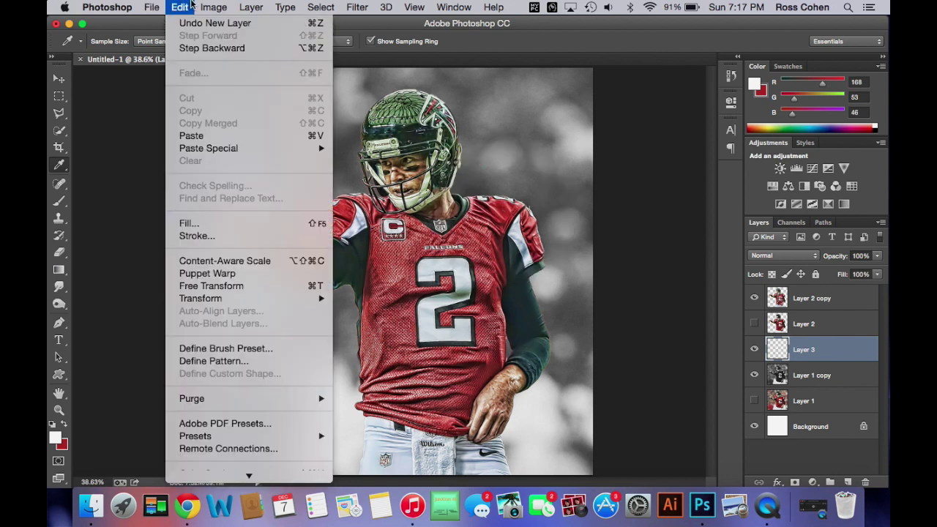
click(188, 222)
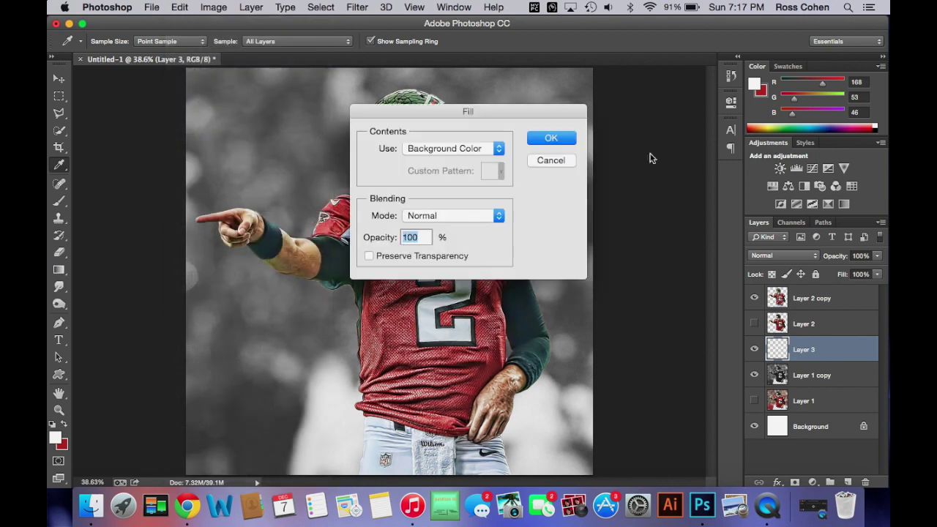
click(500, 149)
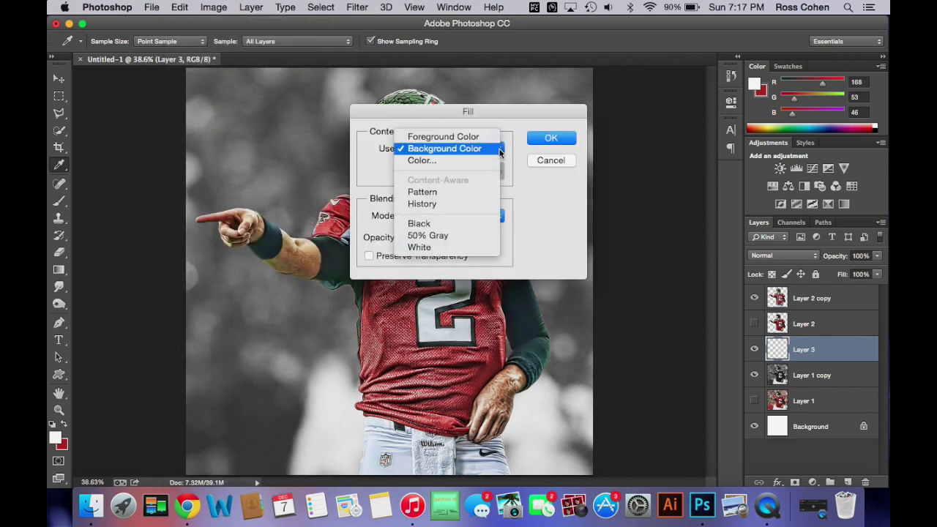
click(436, 148)
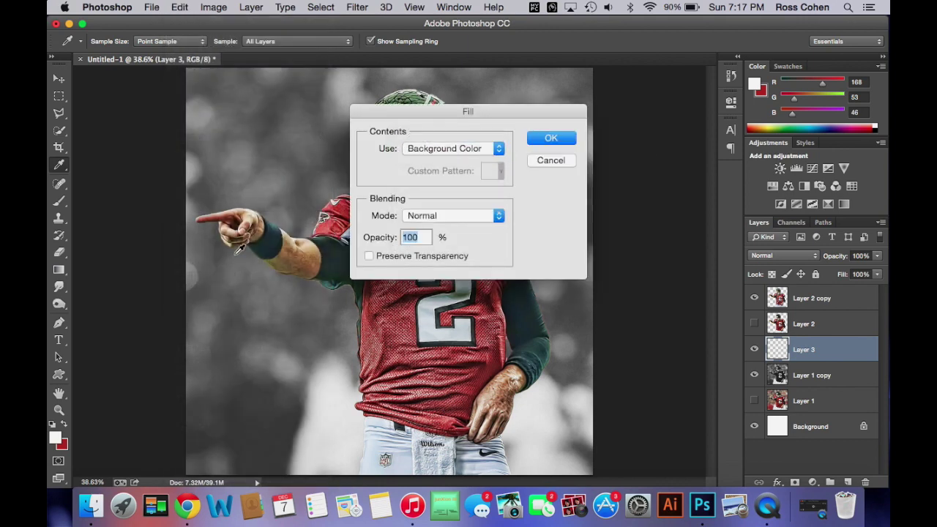
click(551, 138)
- Compare the Multiply and Overlay blend modes on Layer 3, keep Multiply and set the layer's opacity to 82%
click(767, 256)
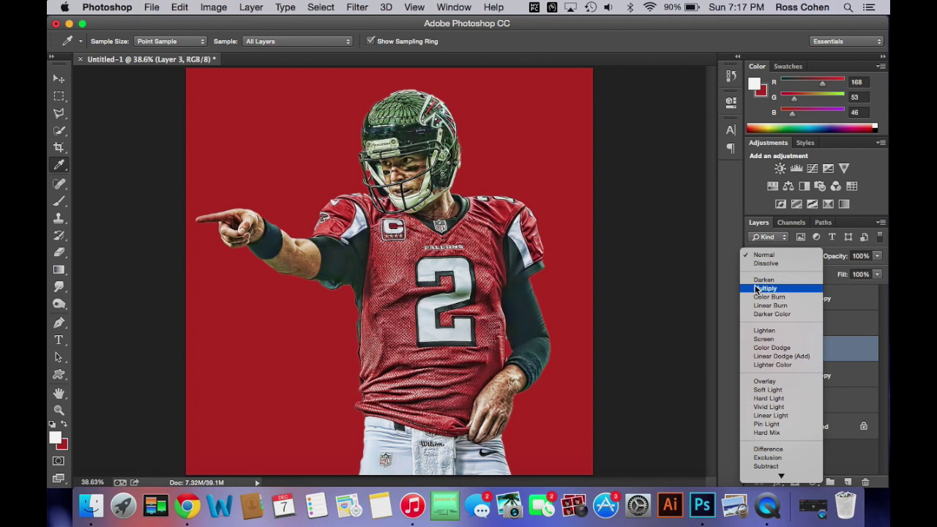
click(759, 288)
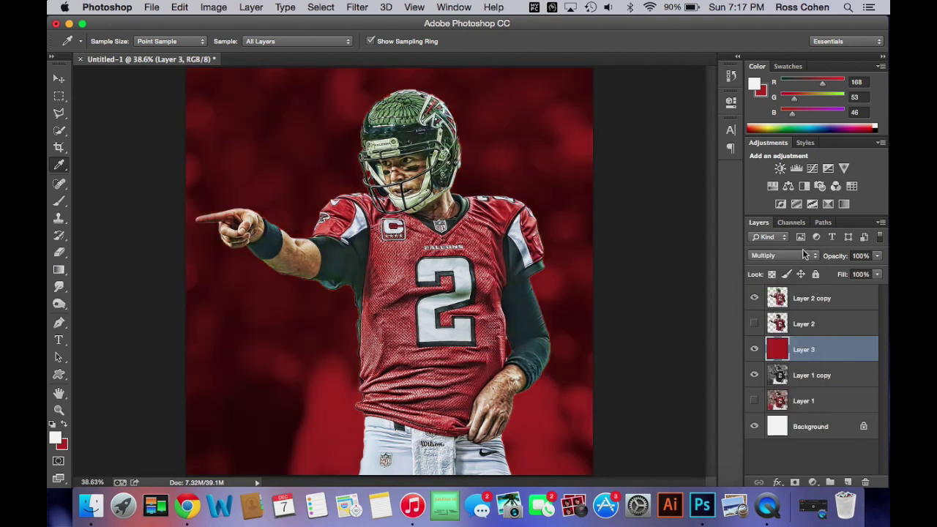
click(796, 257)
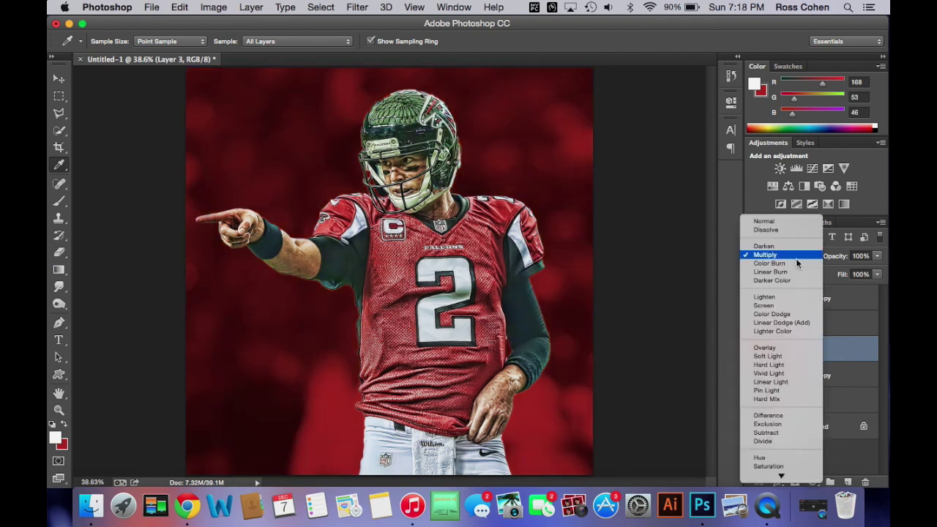
click(776, 349)
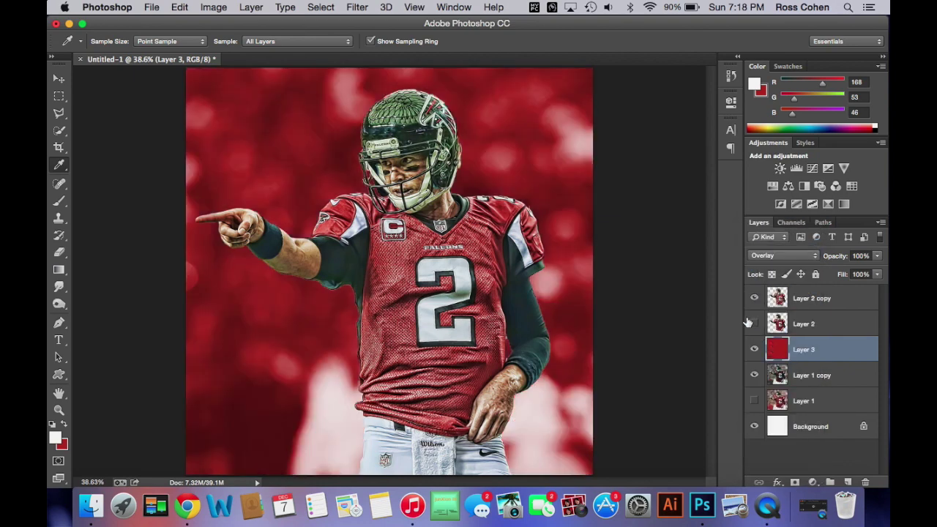
click(766, 253)
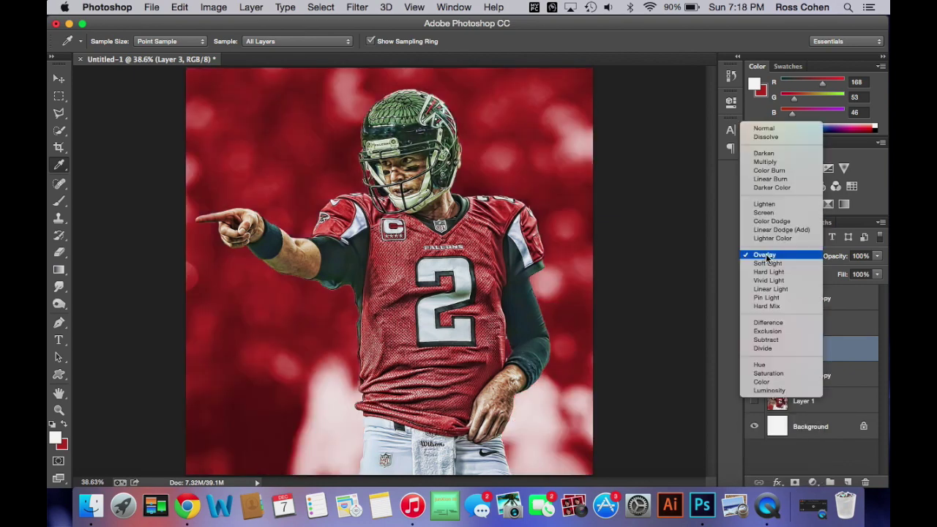
click(770, 162)
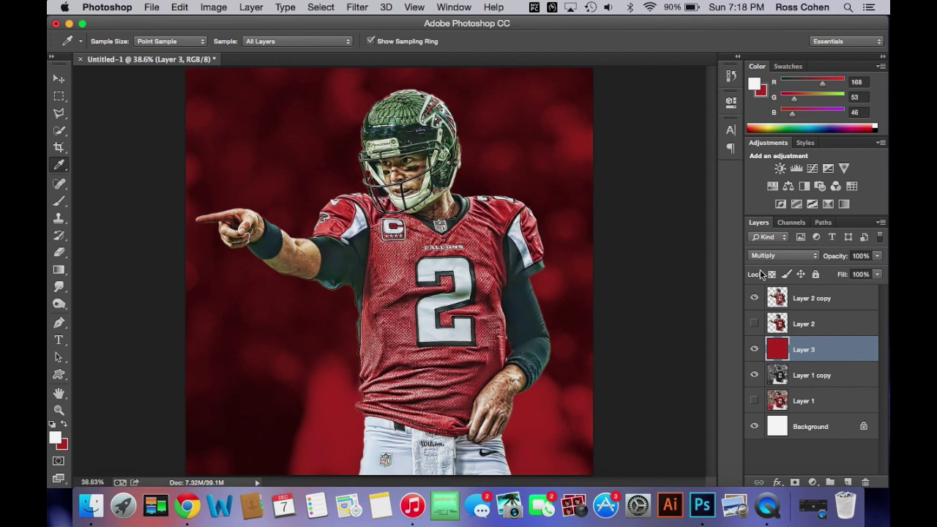
click(877, 256)
drag(873, 267, 871, 271)
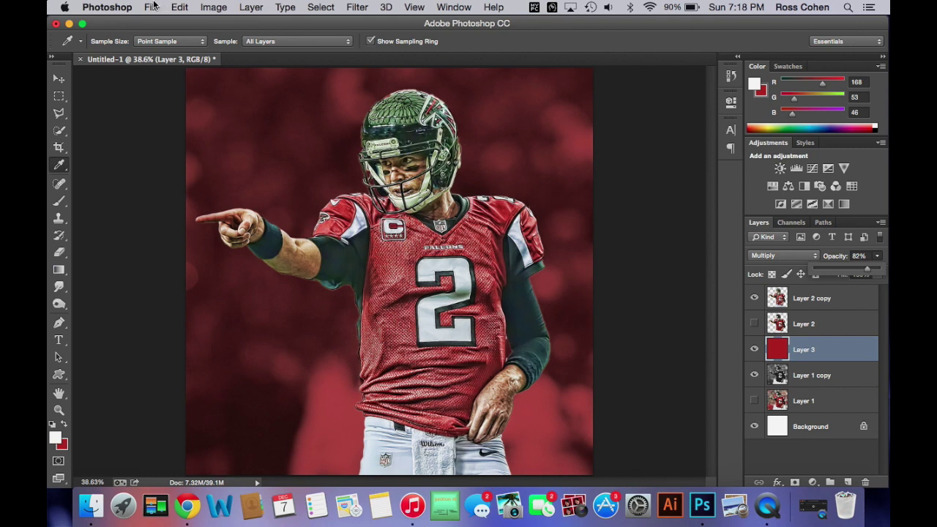
- Switch to Chrome and run a web search for "falcons logo" in a new tab
click(186, 513)
click(231, 34)
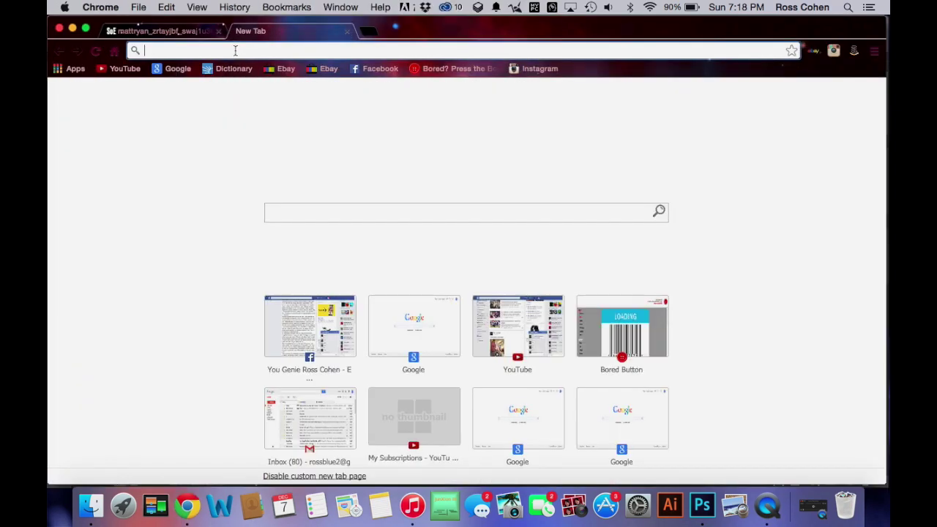
text(fal)
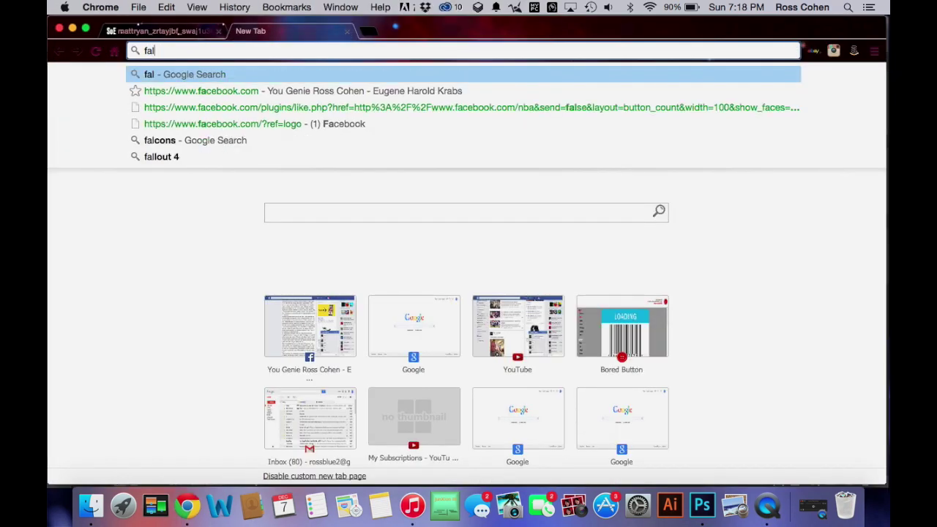
text(cons )
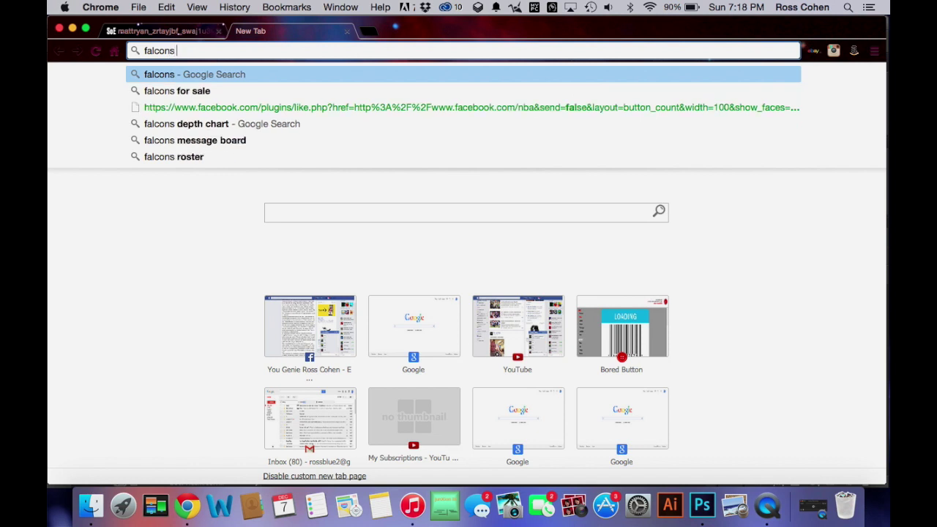
text(logo)
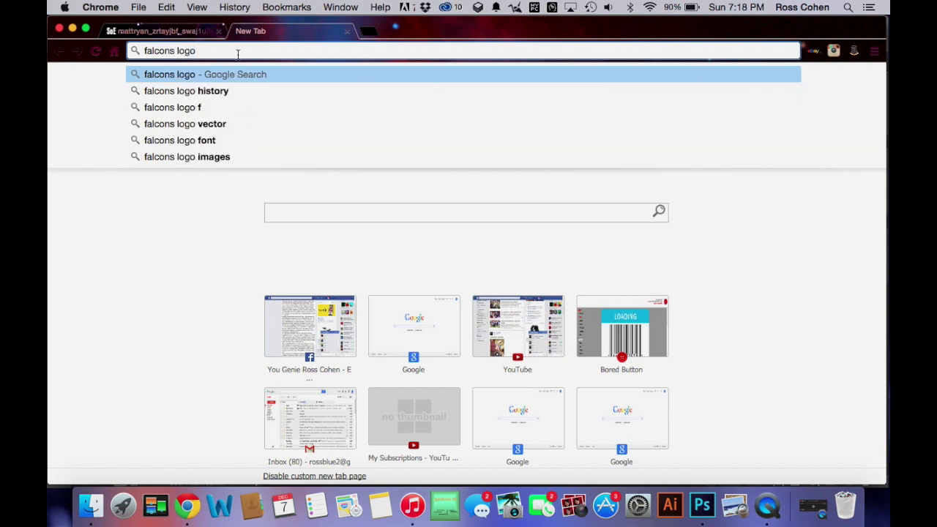
key(Return)
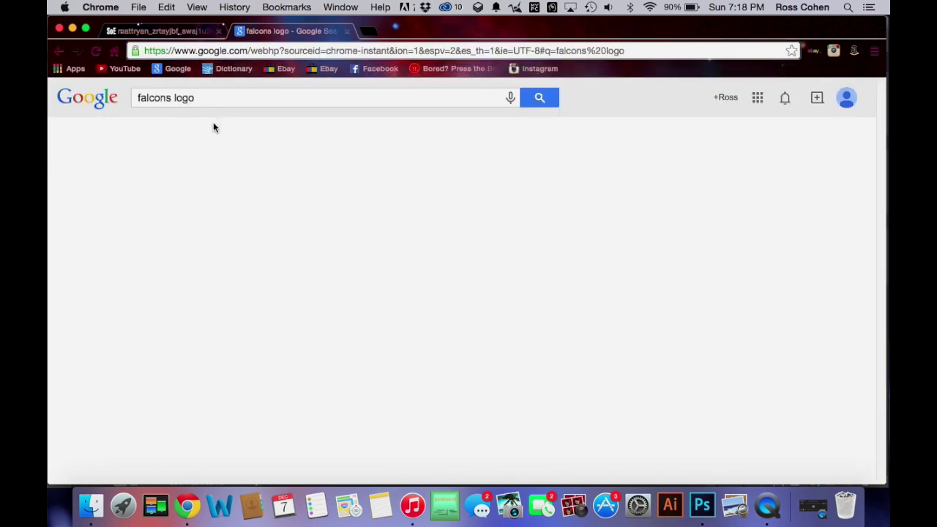
- Narrow the image results to Png, open the 2000 × 1882 Falcons logo at full size and copy the image
click(191, 136)
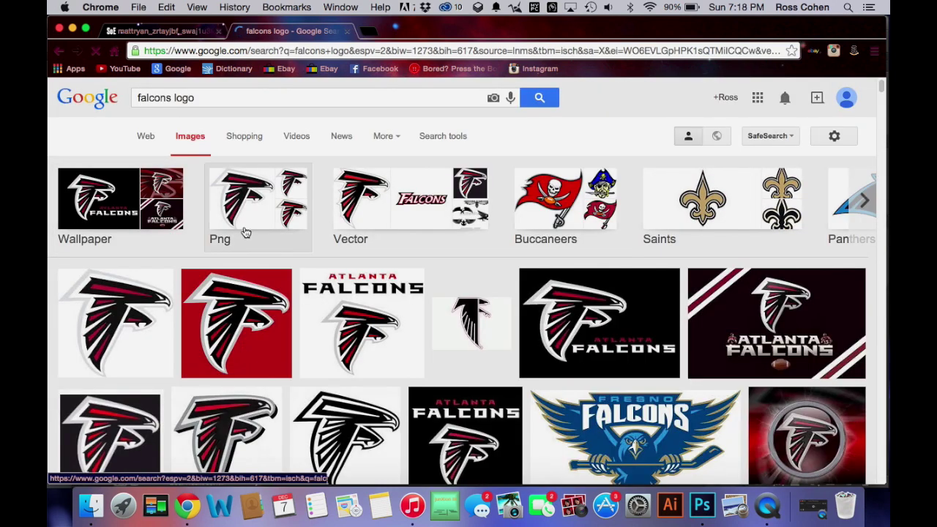
click(246, 230)
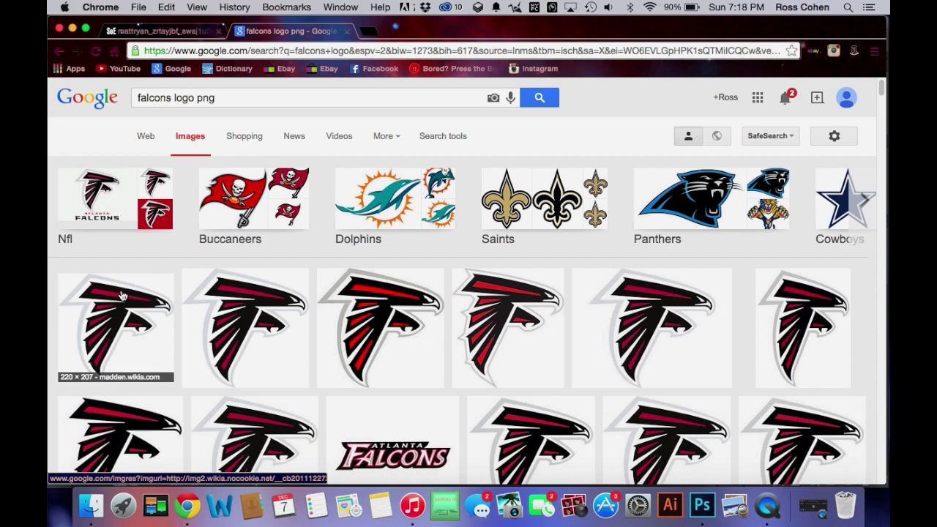
click(123, 299)
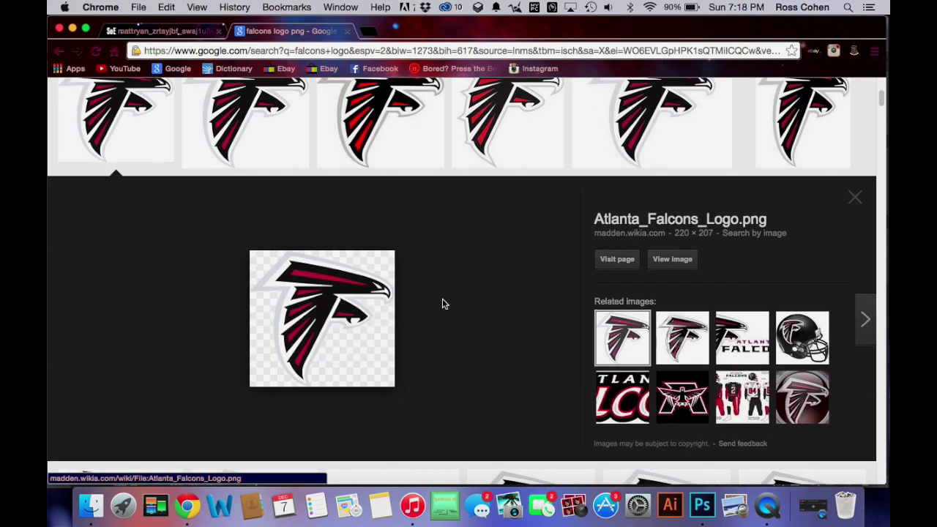
click(253, 159)
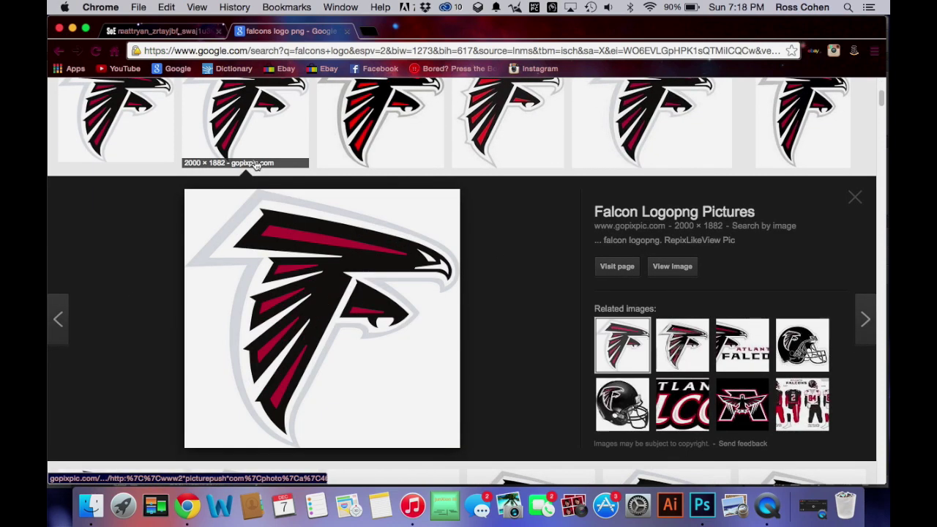
click(672, 266)
right_click(274, 179)
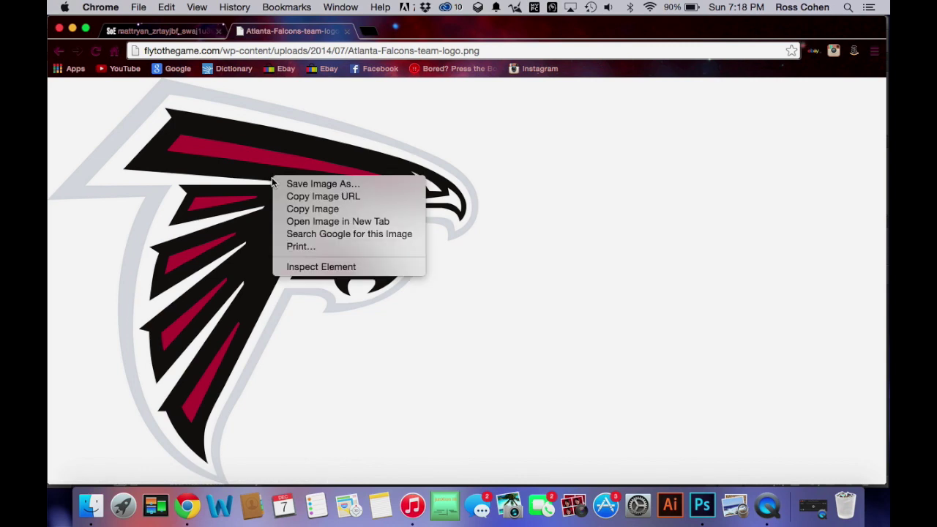
click(308, 208)
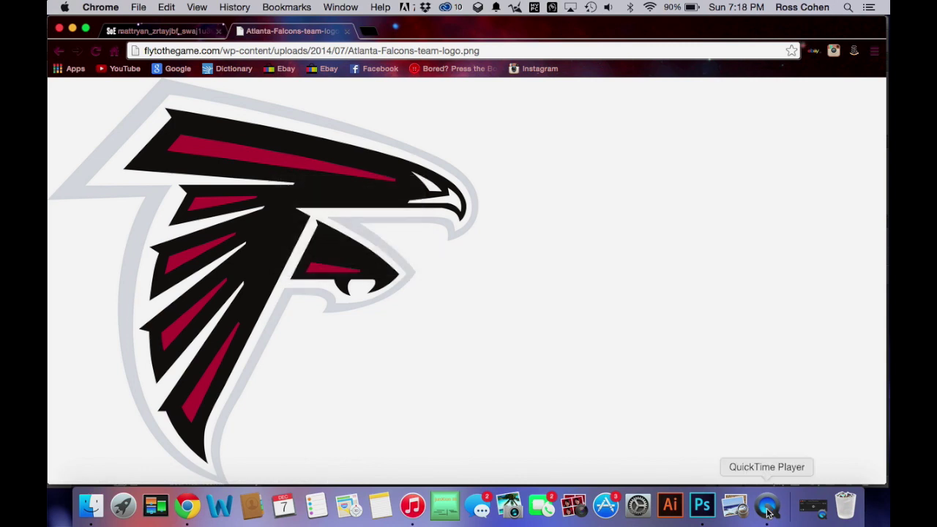
- Switch back to Photoshop and paste the copied Falcons logo as a new layer directly above Layer 3
click(701, 505)
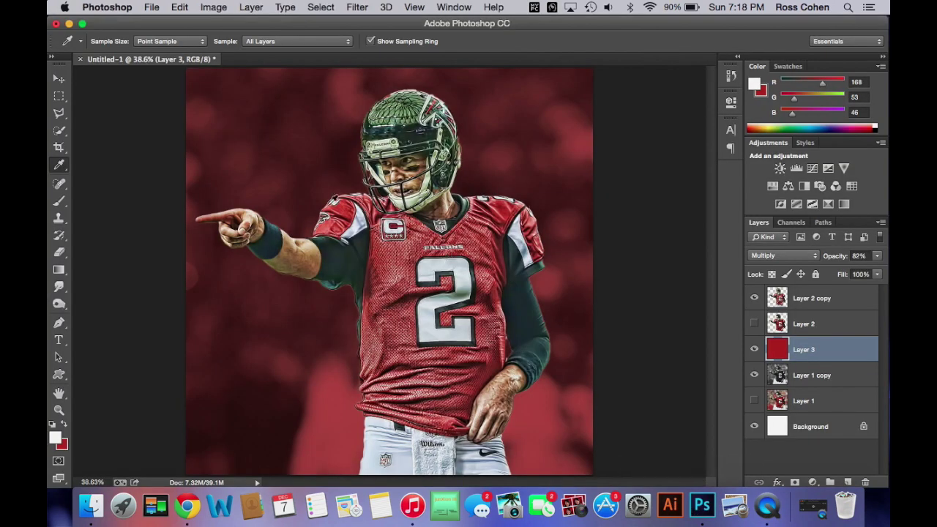
click(59, 78)
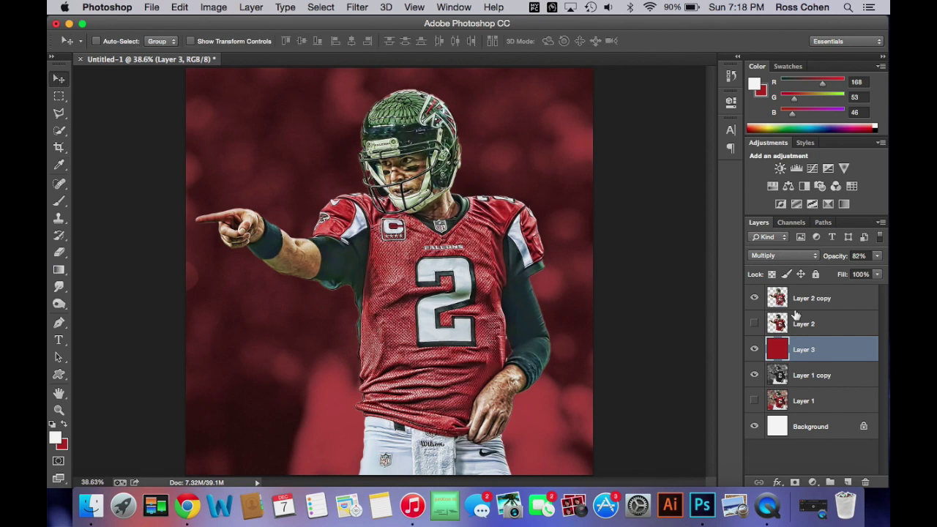
key(super+v)
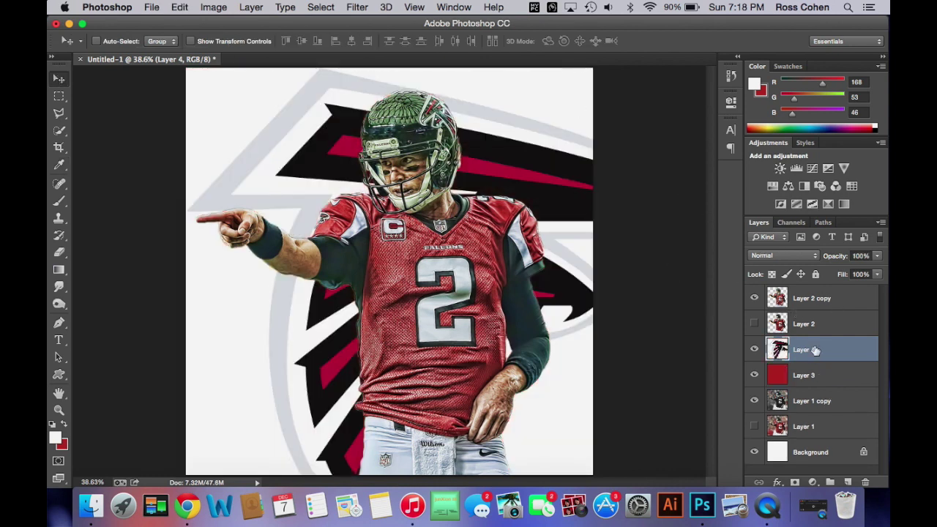
- Scale the pasted logo on Layer 4 proportionally to about 77.9% so it fits within the canvas
key(super+t)
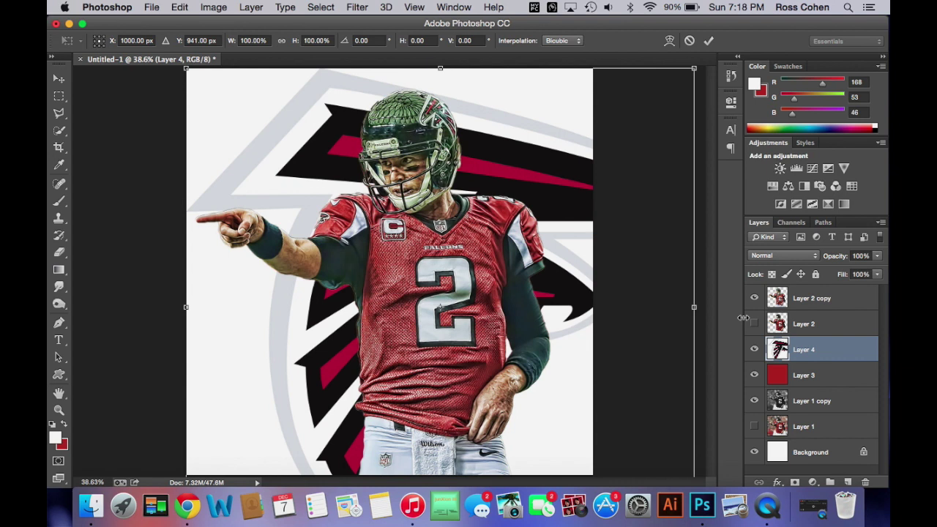
key(super+minus)
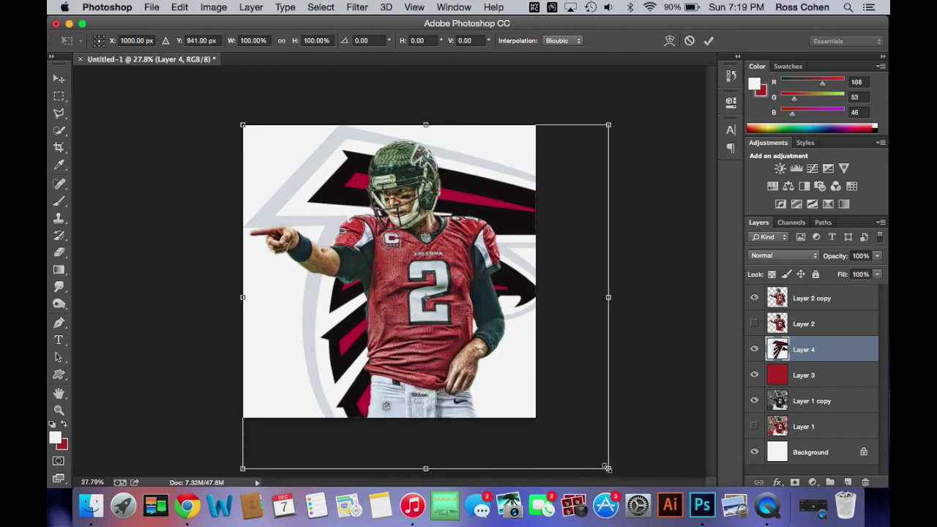
drag(607, 467, 514, 403)
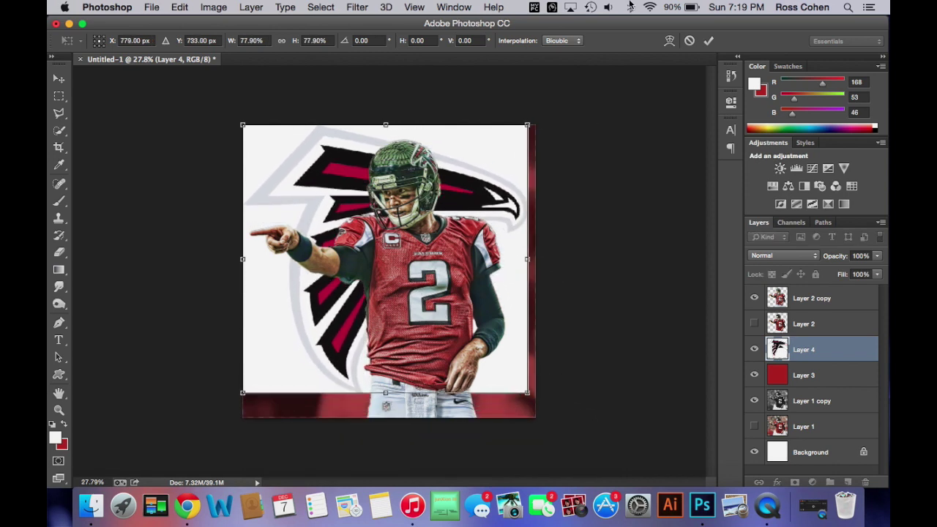
click(709, 40)
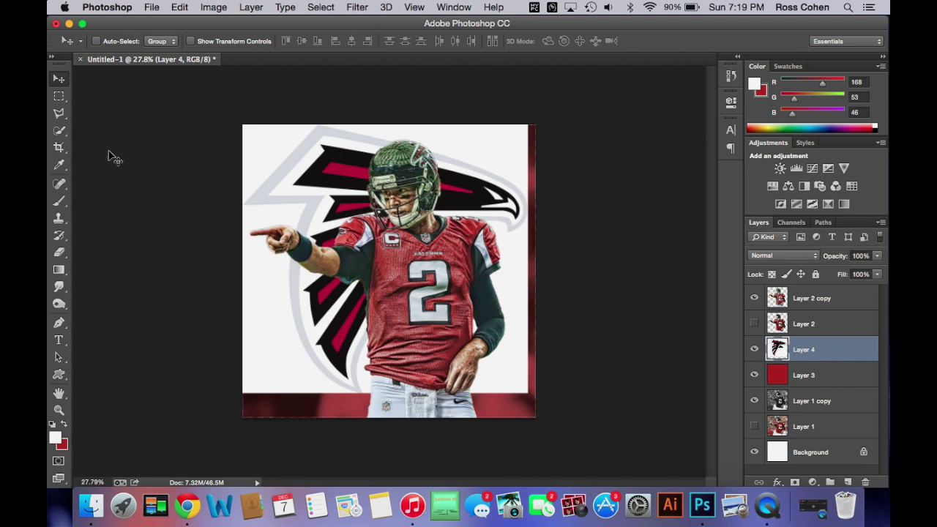
- Select the white area around the logo with the Magic Wand at tolerance 32, delete it and deselect
click(60, 134)
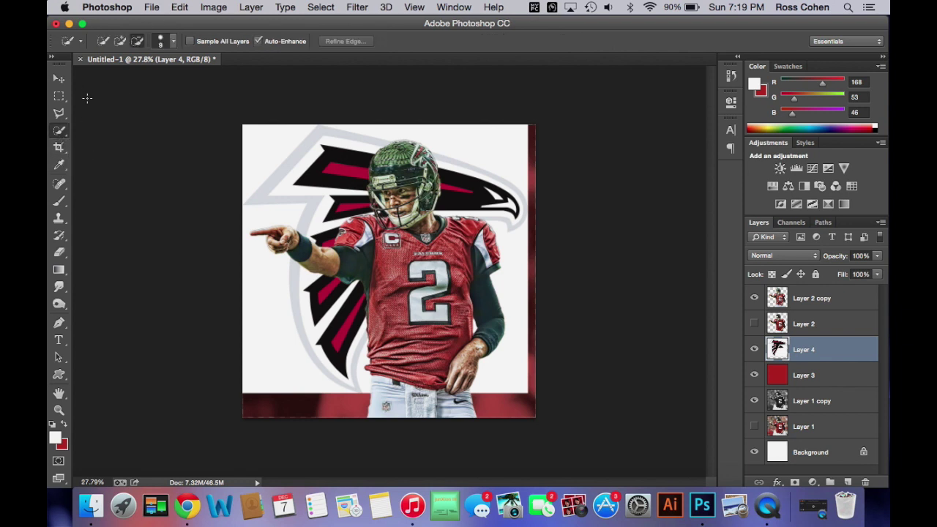
drag(62, 135, 140, 141)
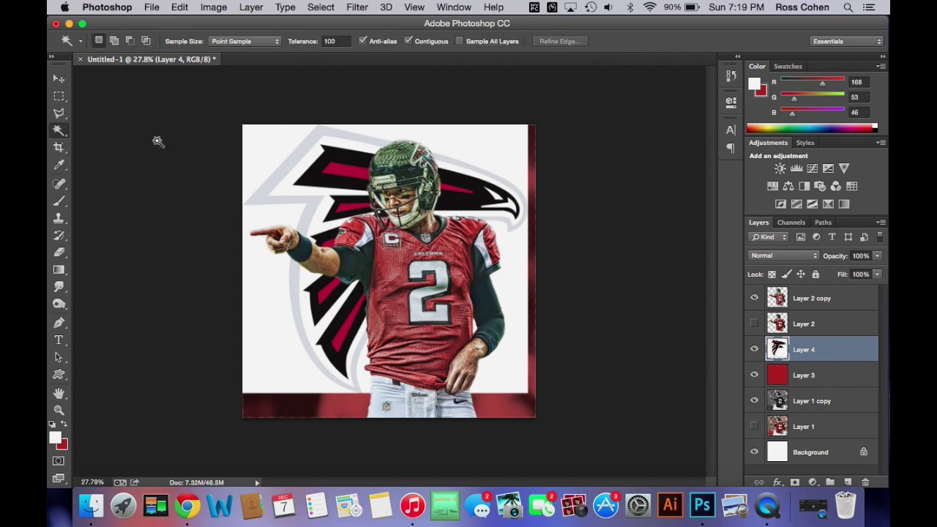
click(265, 156)
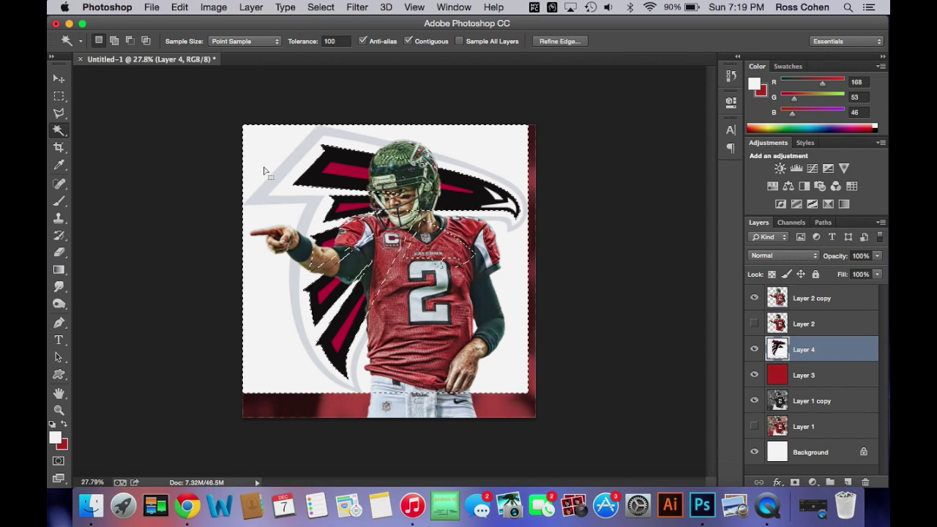
double_click(336, 41)
text(32)
key(Return)
key(cmd+d)
click(255, 153)
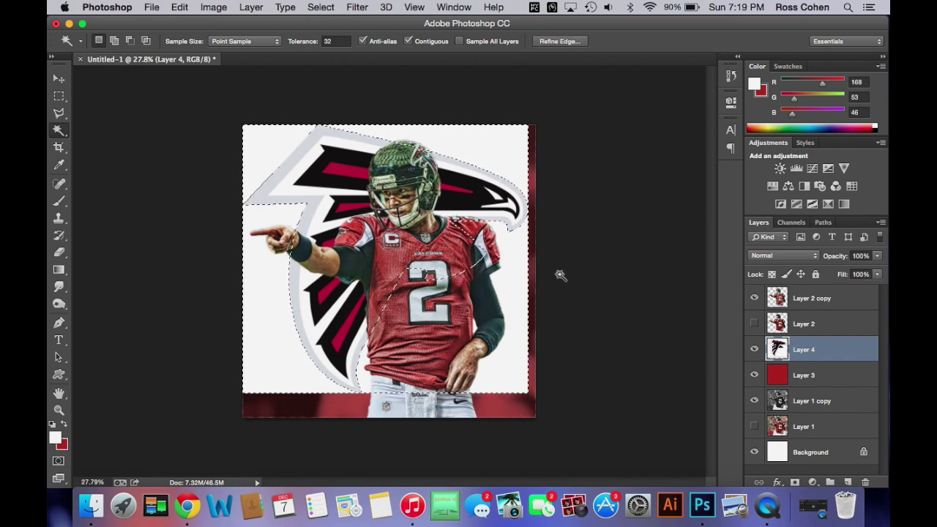
key(Delete)
key(super+d)
- Shift the Falcons logo slightly down, scale it to about 97% and center it behind the player
click(58, 78)
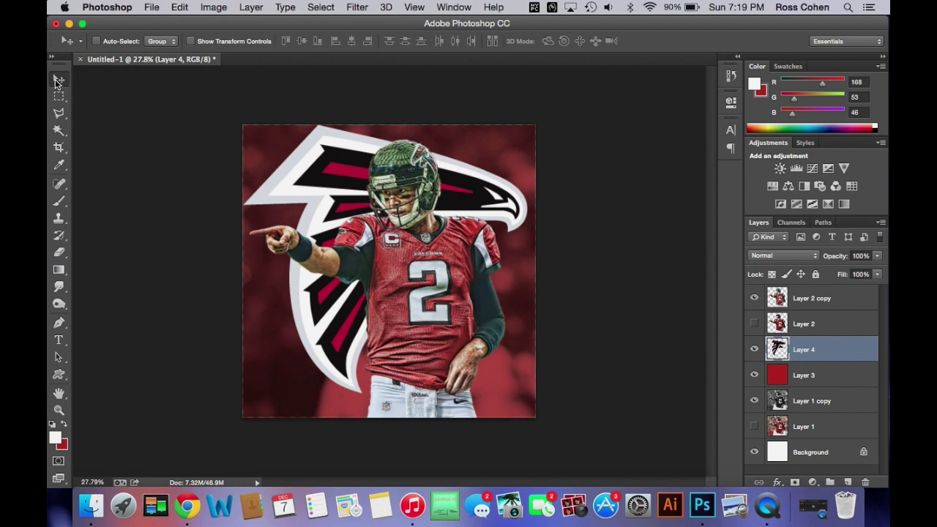
drag(347, 239, 349, 252)
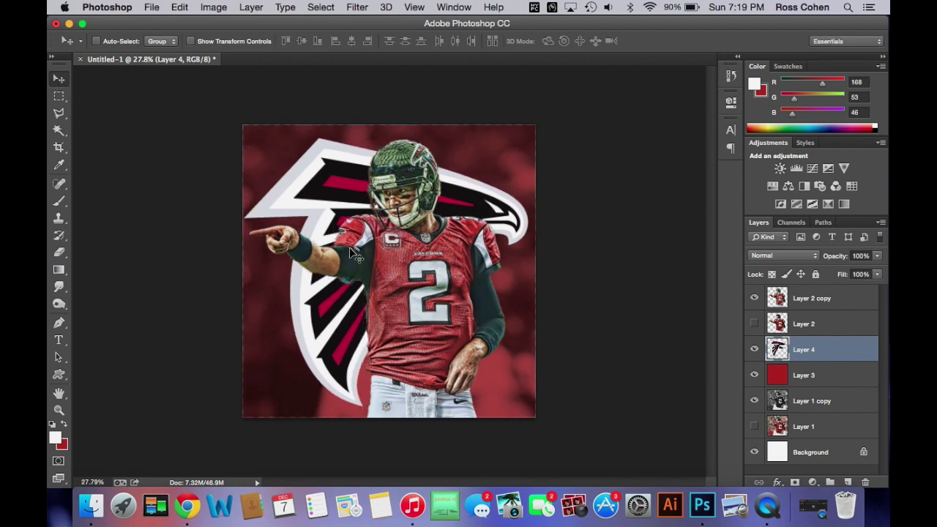
key(super+t)
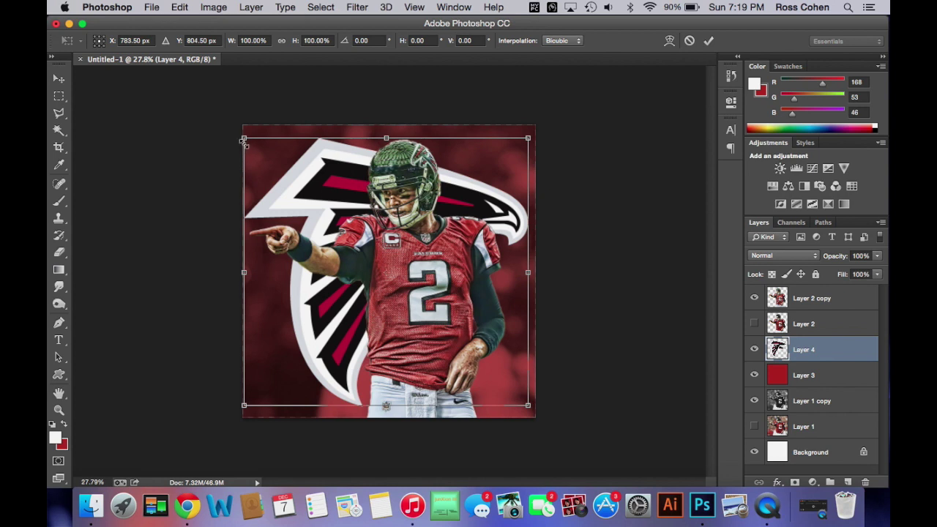
drag(244, 139, 251, 146)
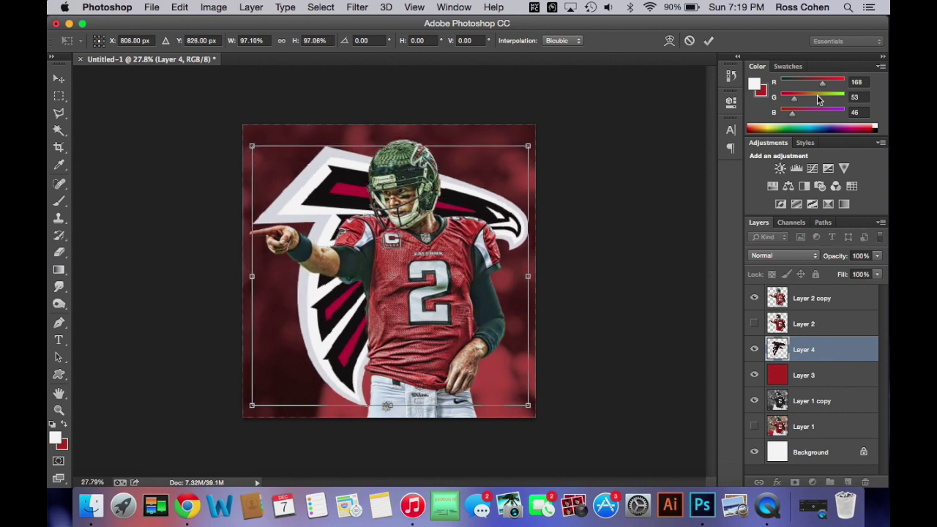
click(708, 41)
drag(471, 223, 474, 226)
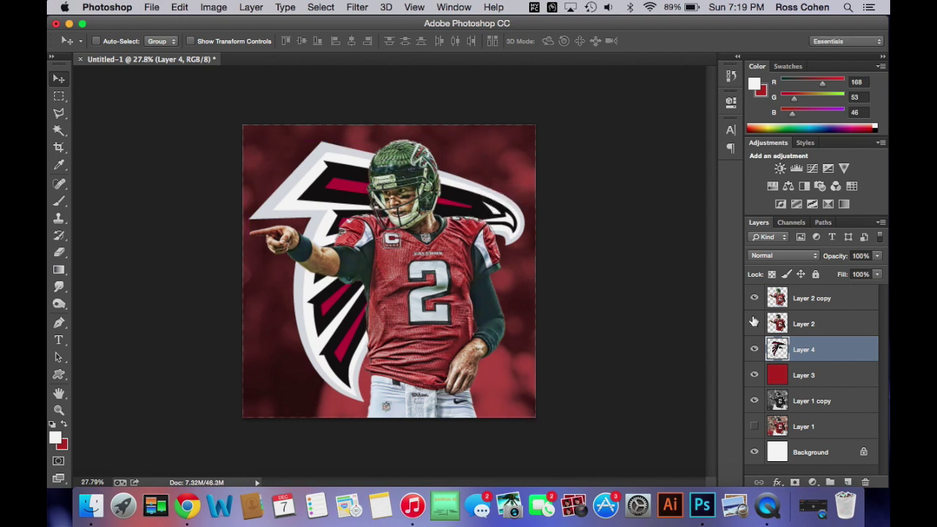
- Try the Multiply, Overlay, Soft Light, Hard Light and Darken blend modes on the Falcons logo layer
click(777, 258)
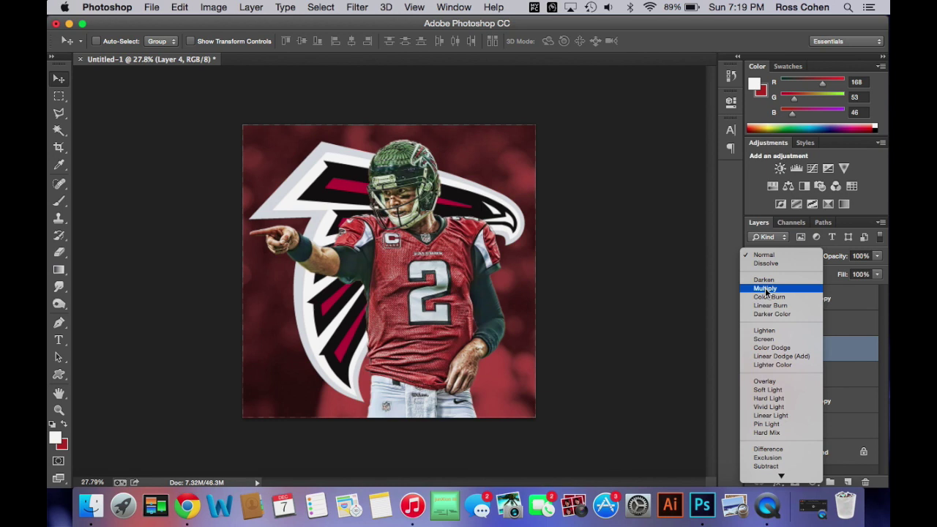
click(766, 289)
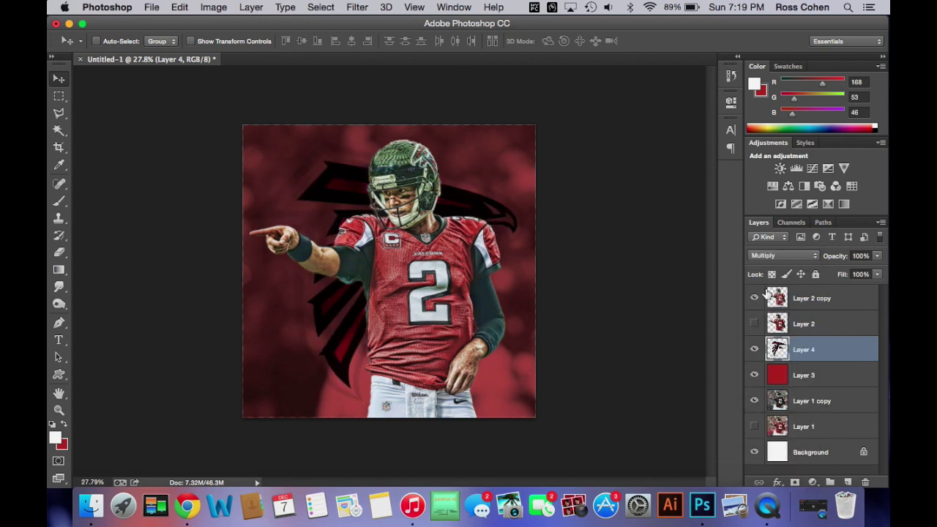
click(788, 255)
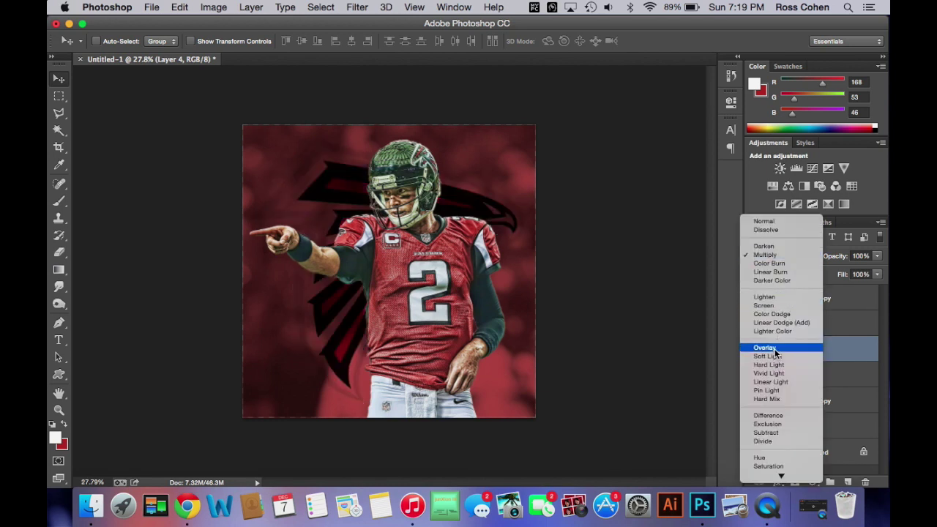
click(774, 350)
click(793, 255)
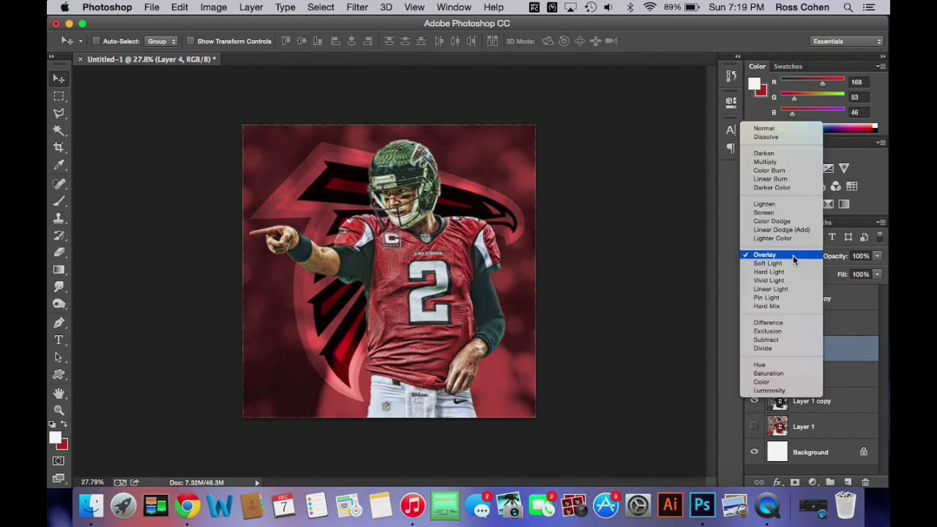
click(790, 265)
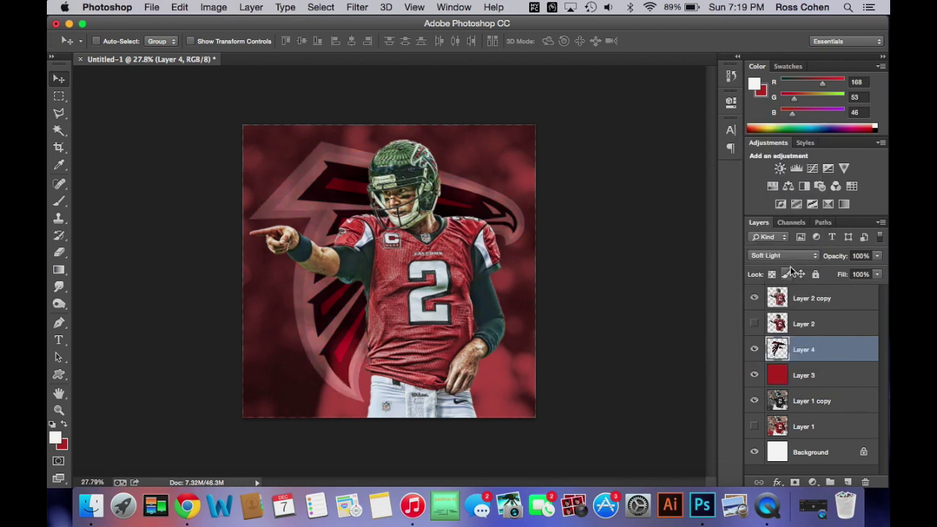
click(773, 257)
click(769, 264)
click(769, 259)
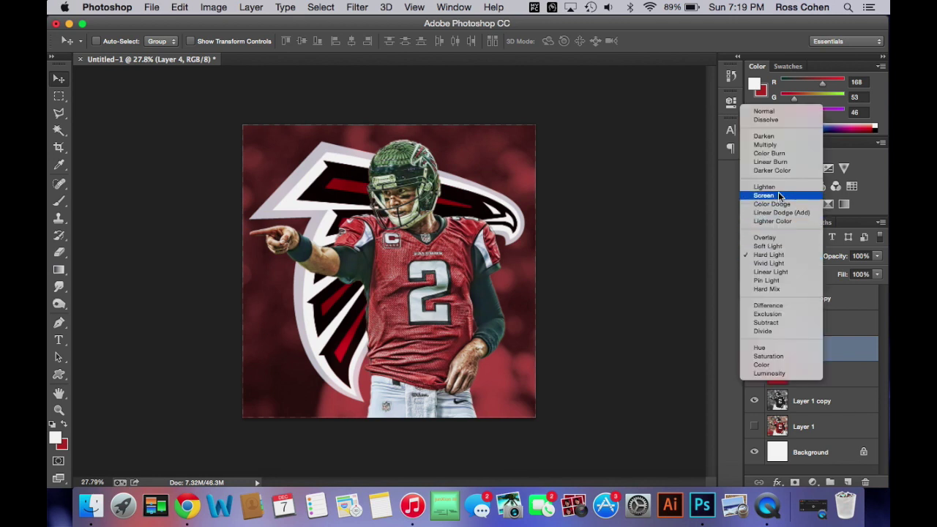
click(773, 136)
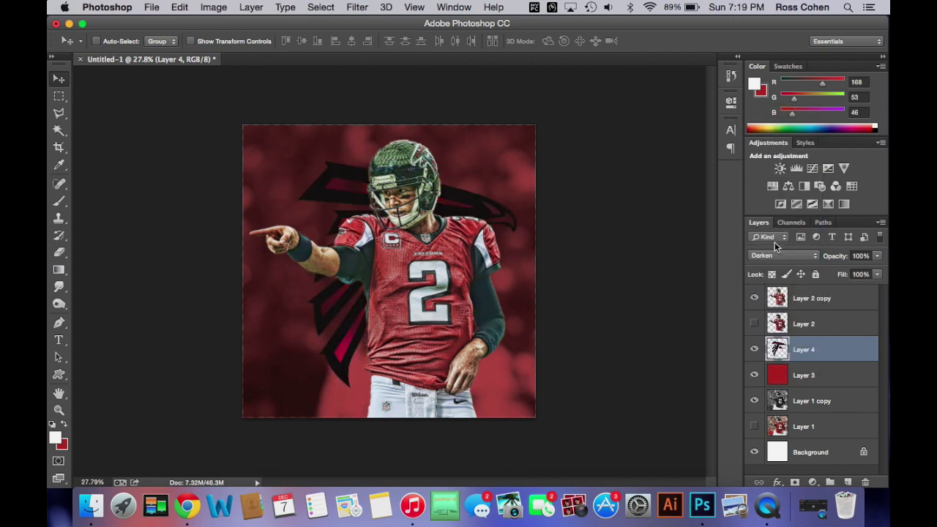
- Set the blend mode of the Falcons logo on Layer 4 to Multiply
click(777, 254)
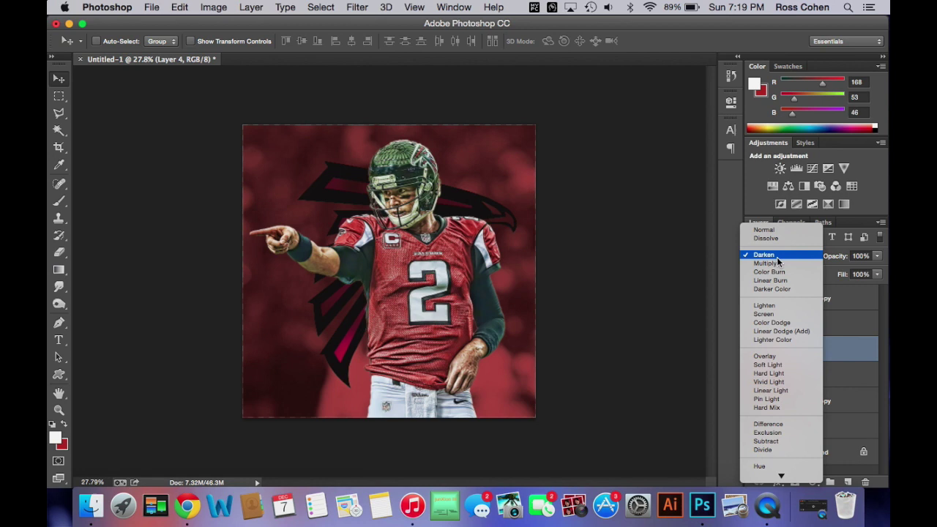
click(776, 263)
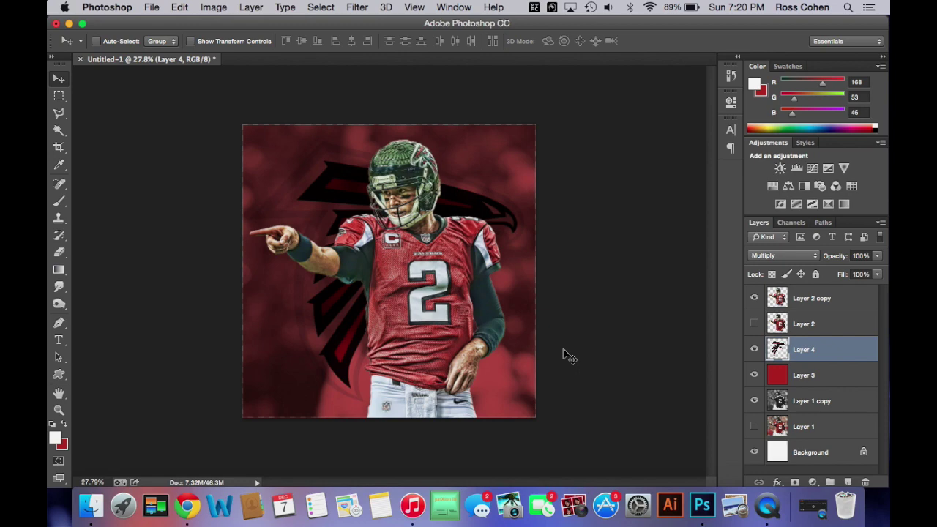
- Add the text "MATT" in white 72 pt Bebas Neue above the player's pointing hand
scroll(569, 356, up, 3)
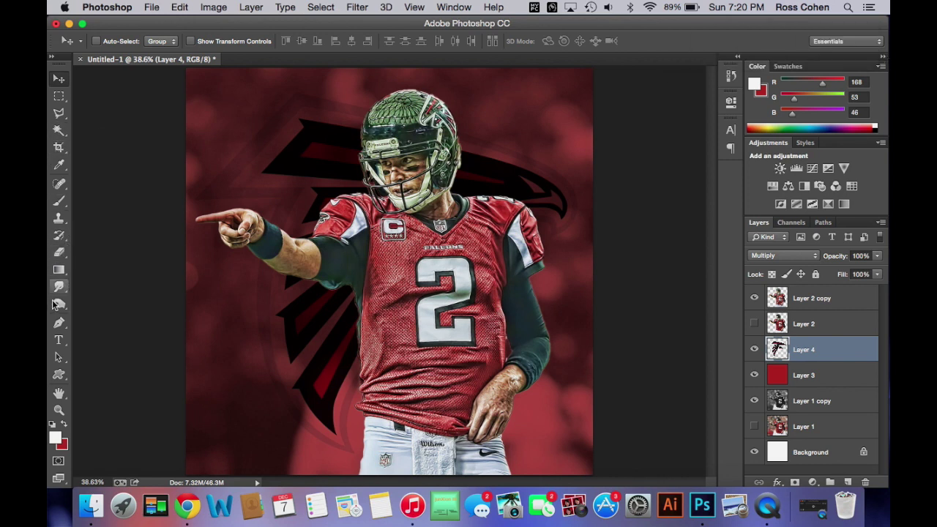
click(59, 339)
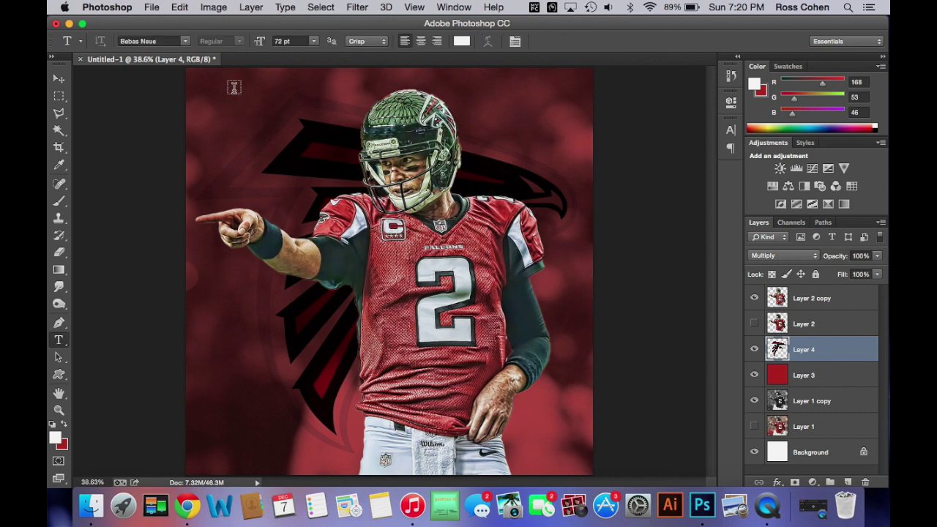
click(214, 105)
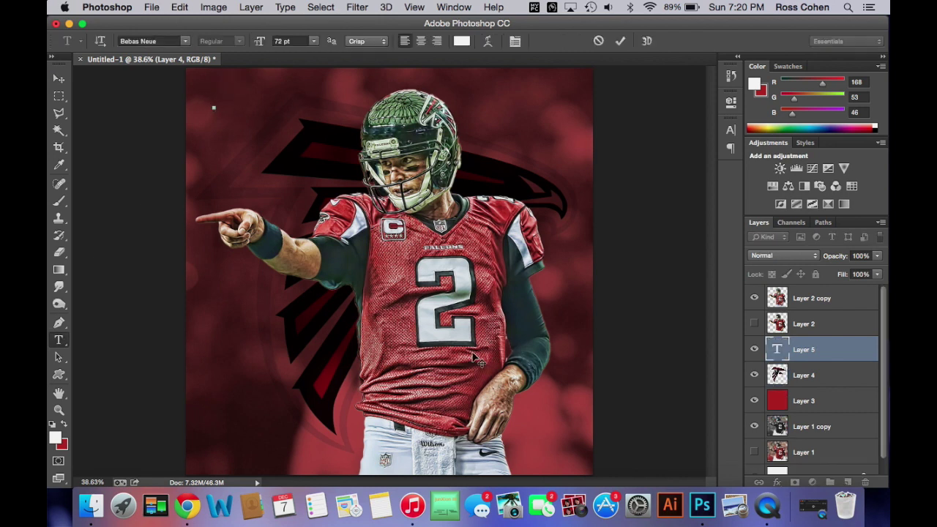
text(MA)
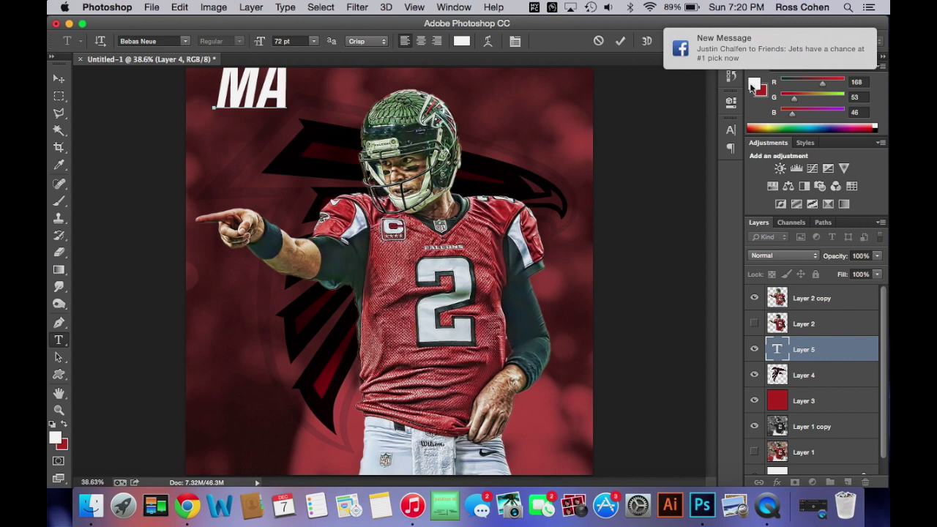
text(TT)
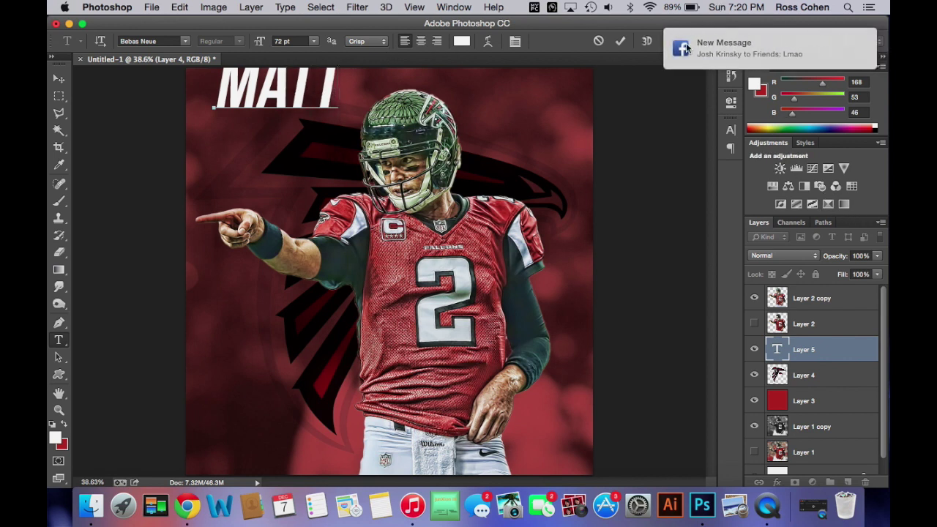
click(620, 41)
- Add a separate text layer reading "RYAN" just below the word MATT
click(229, 161)
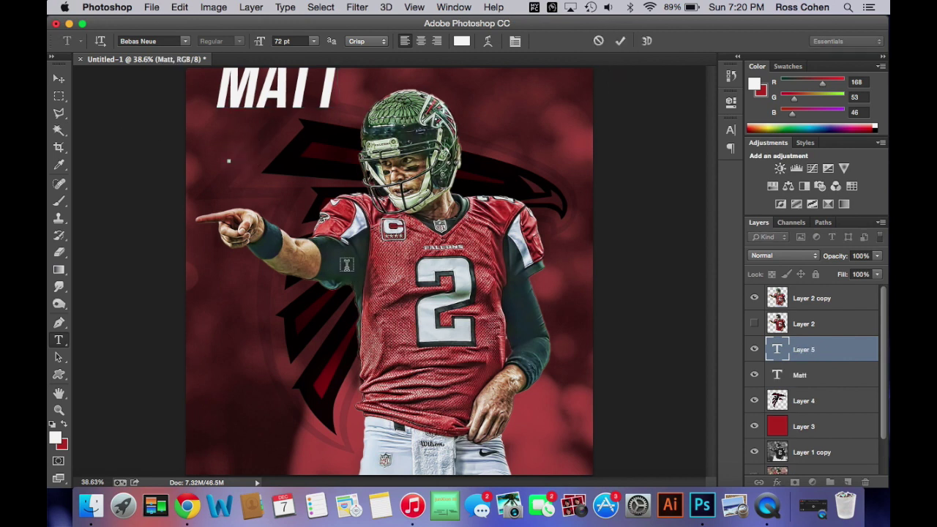
text(RYAN)
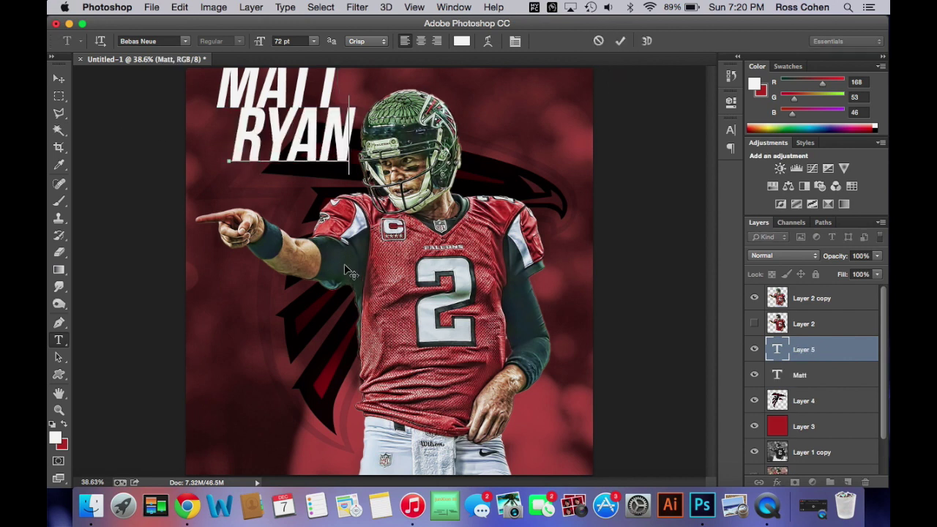
click(620, 41)
- Move the MATT text down fully inside the canvas and place RYAN directly beneath it, slightly offset to the right
click(59, 78)
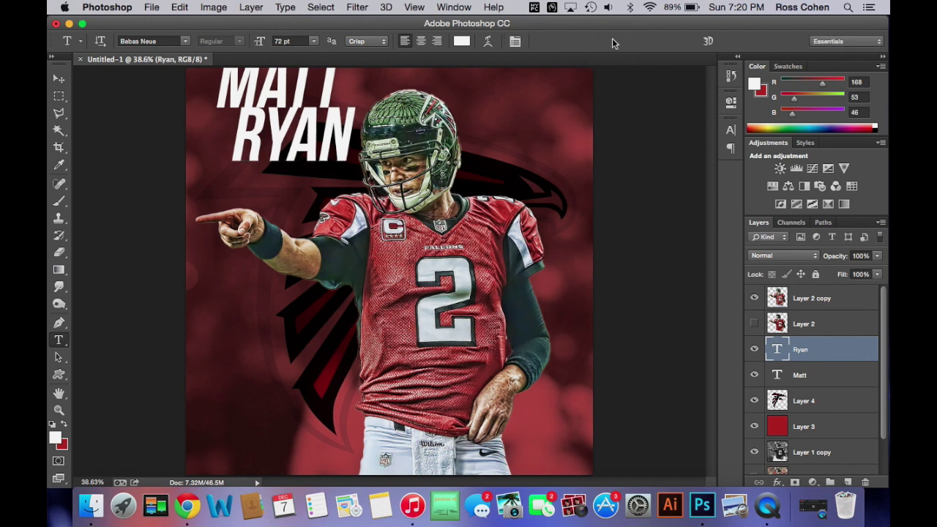
click(814, 382)
drag(359, 94, 348, 129)
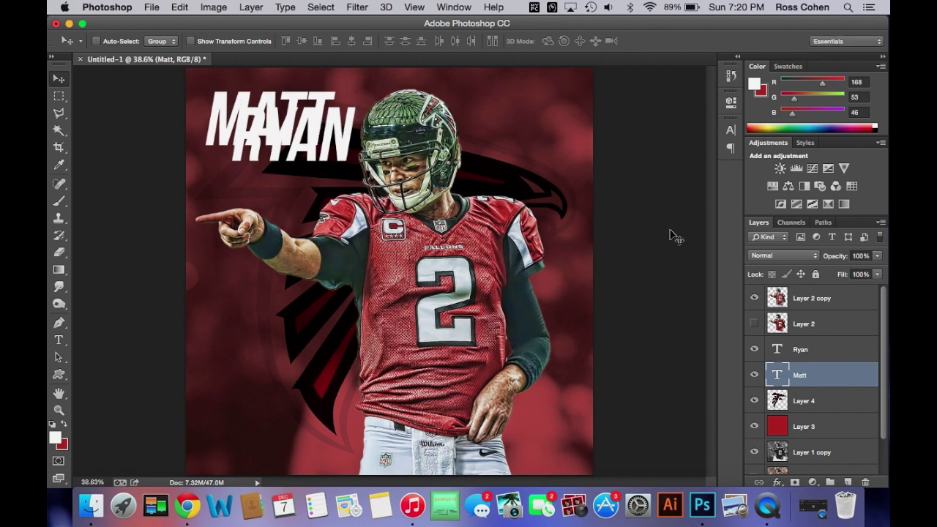
click(796, 351)
drag(363, 145, 354, 189)
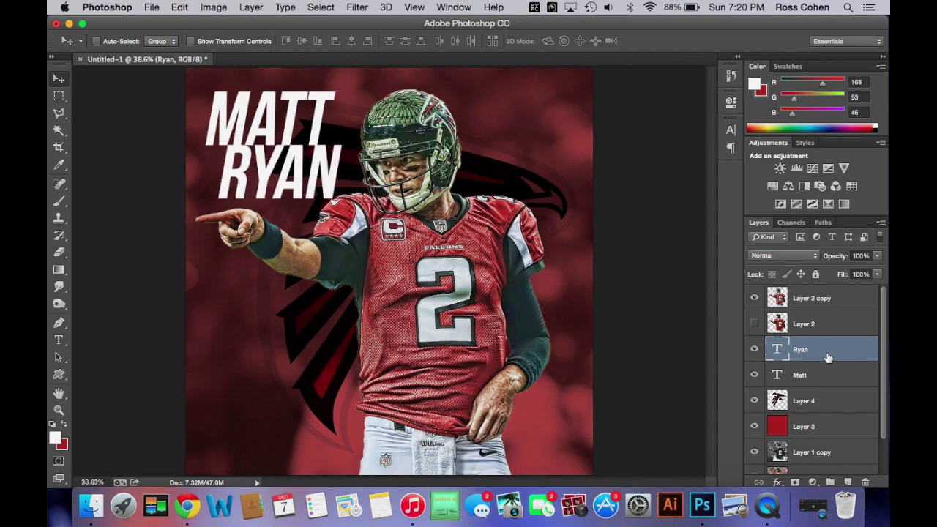
- Scale the MATT and RYAN text layers together to about 86% and position them beside the helmet, above the pointing hand
shift+click(810, 377)
key(super+t)
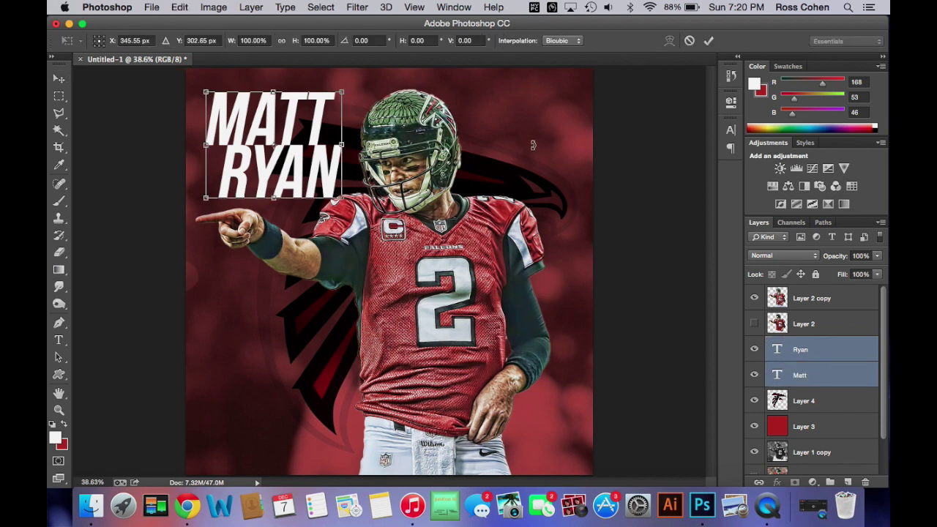
drag(205, 88, 227, 99)
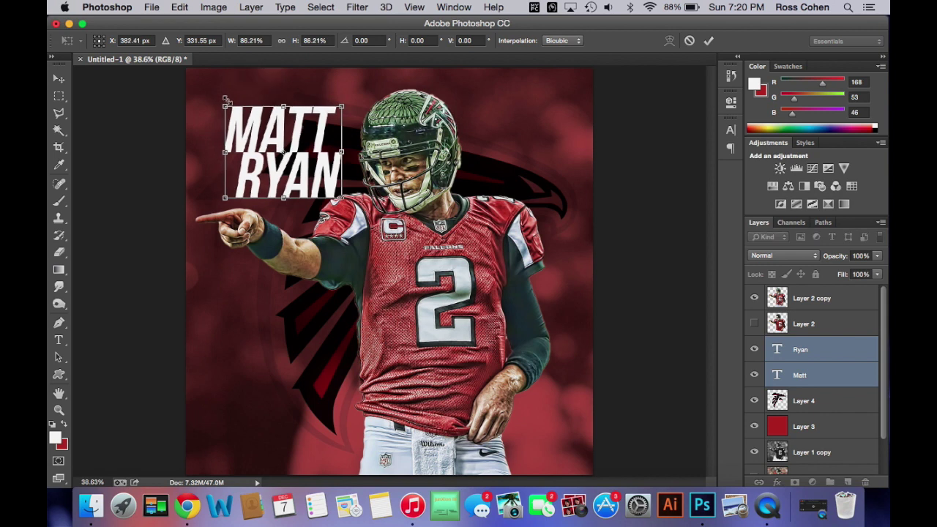
drag(319, 139, 307, 133)
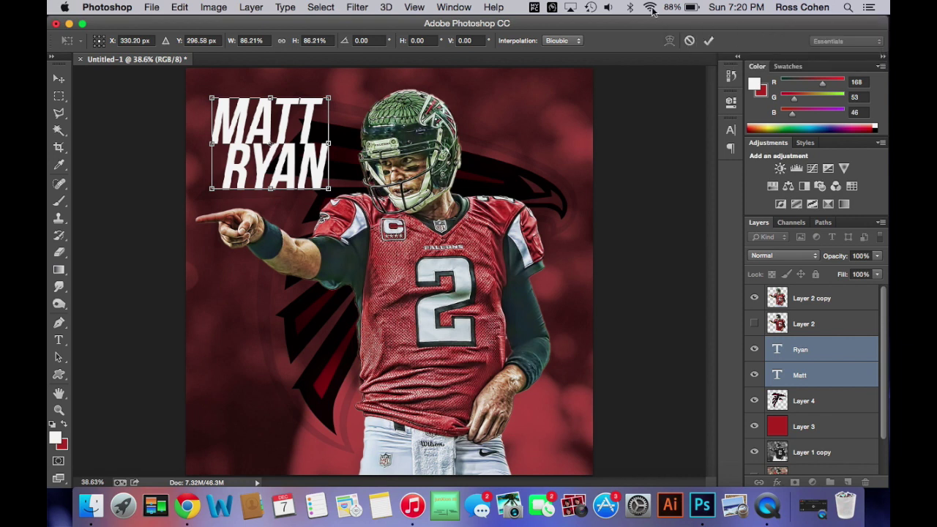
click(707, 41)
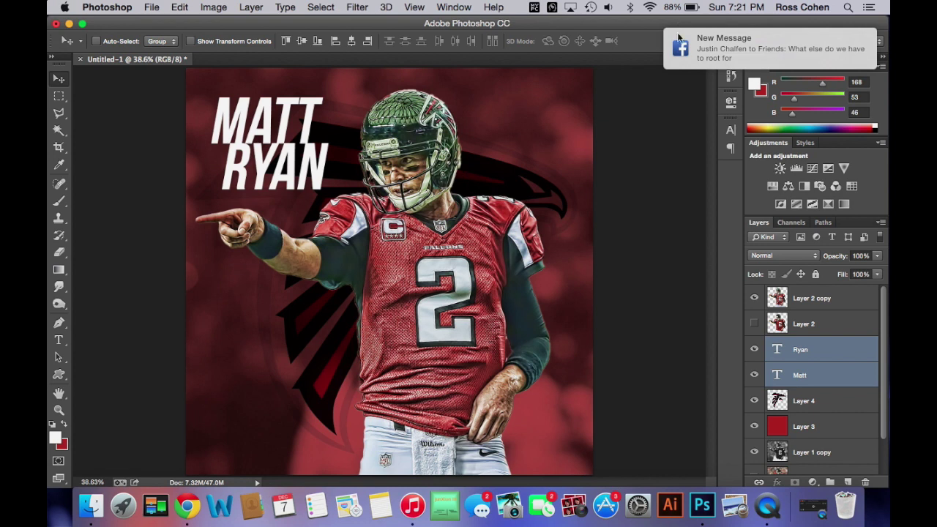
click(678, 28)
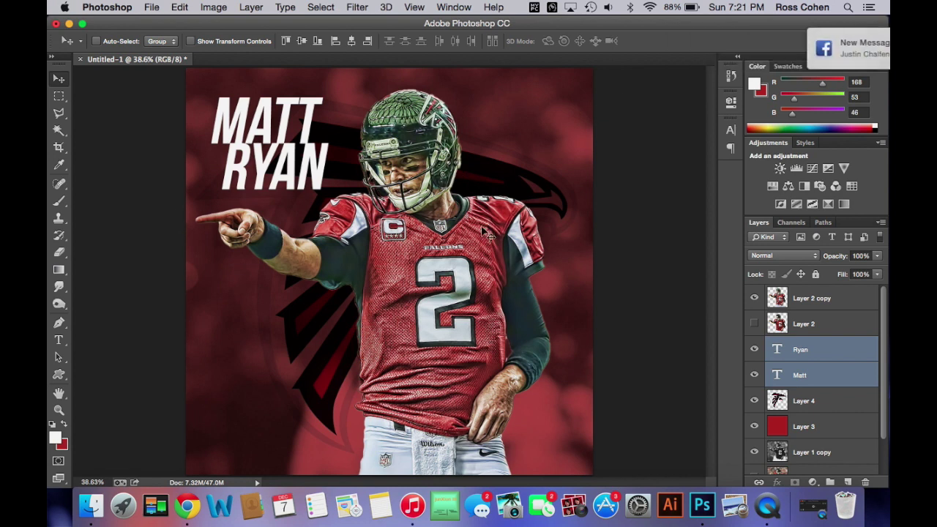
drag(741, 59, 885, 56)
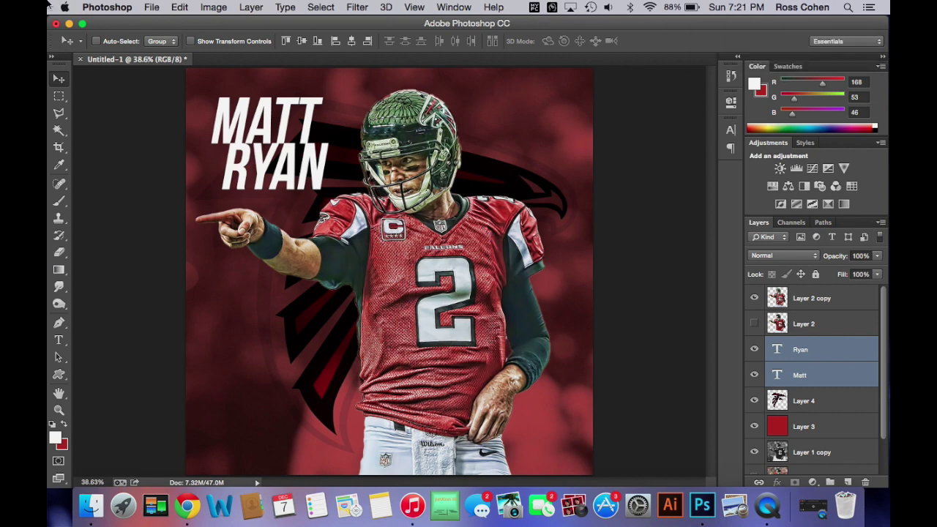
drag(117, 23, 133, 24)
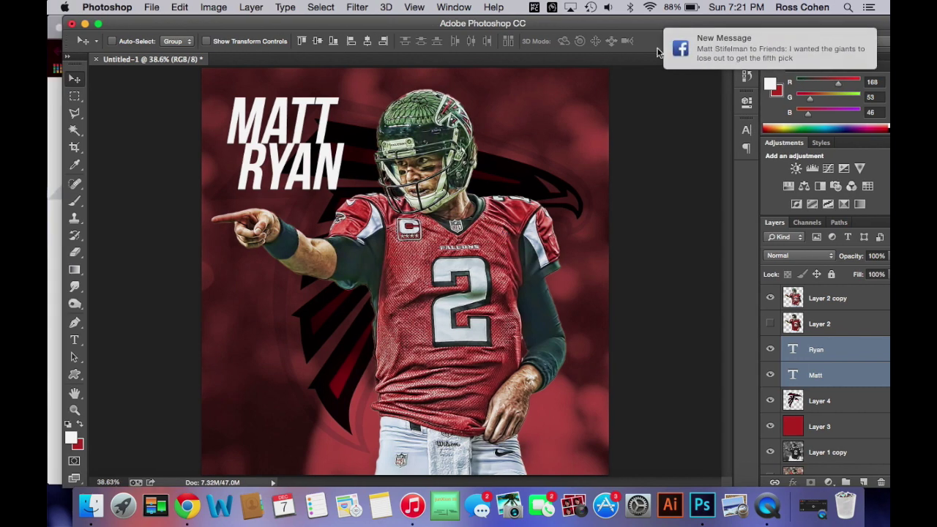
drag(733, 44, 817, 87)
- Start opening an existing file and go to the 1Photoshop folder in Pictures
click(180, 6)
mouse_move(143, 6)
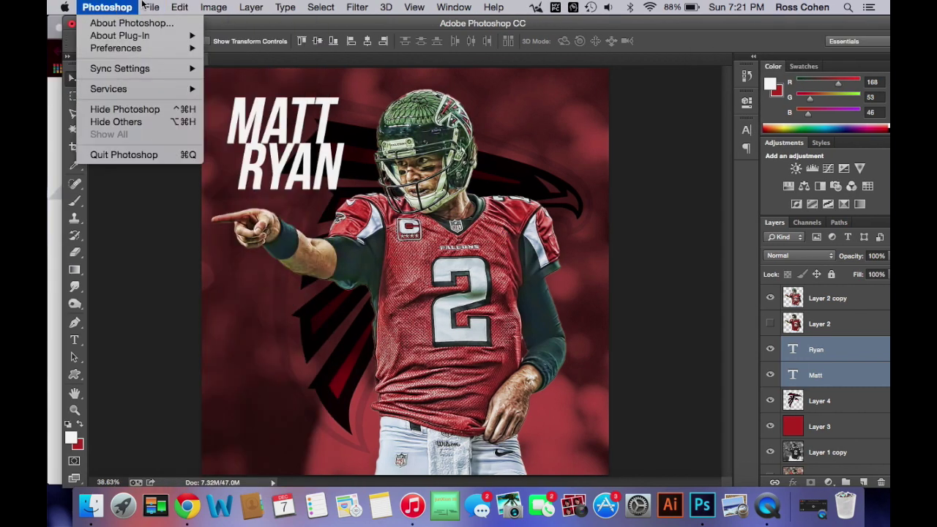
click(128, 26)
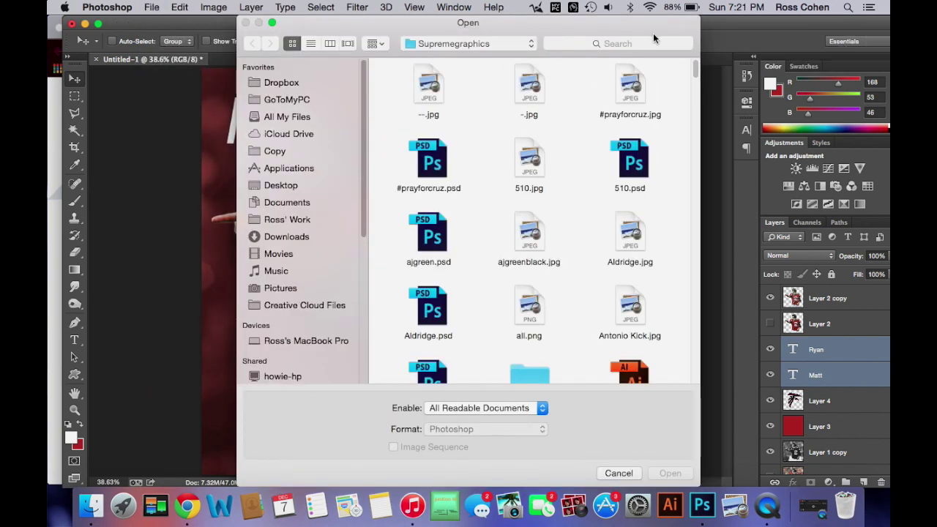
scroll(505, 183, down, 3)
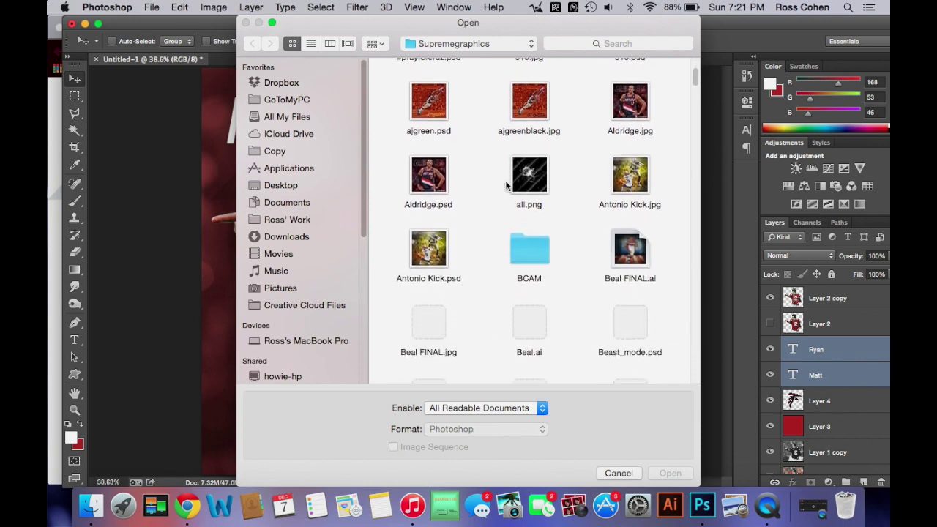
scroll(498, 186, down, 10)
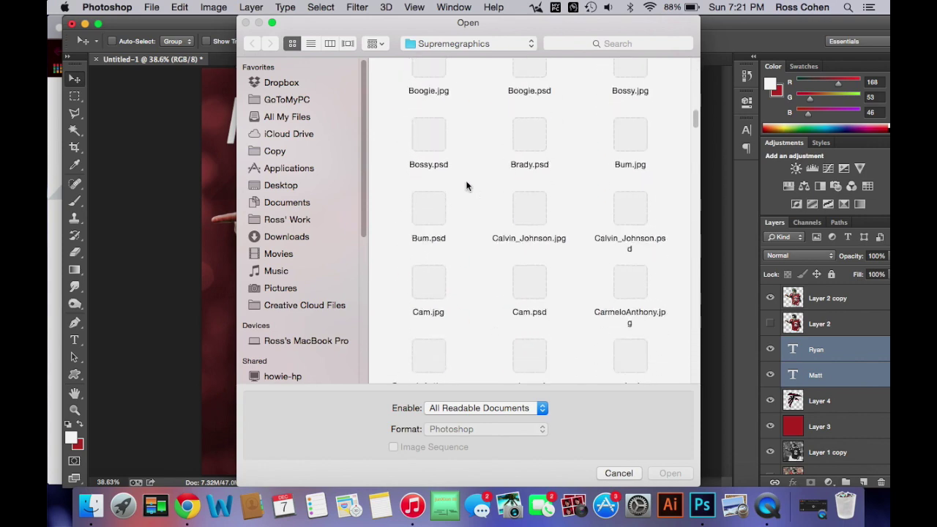
click(289, 287)
scroll(494, 157, down, 10)
scroll(494, 156, up, 15)
click(440, 91)
double_click(440, 91)
- Go into the Textures folder inside the 1Photoshop folder
scroll(521, 151, down, 15)
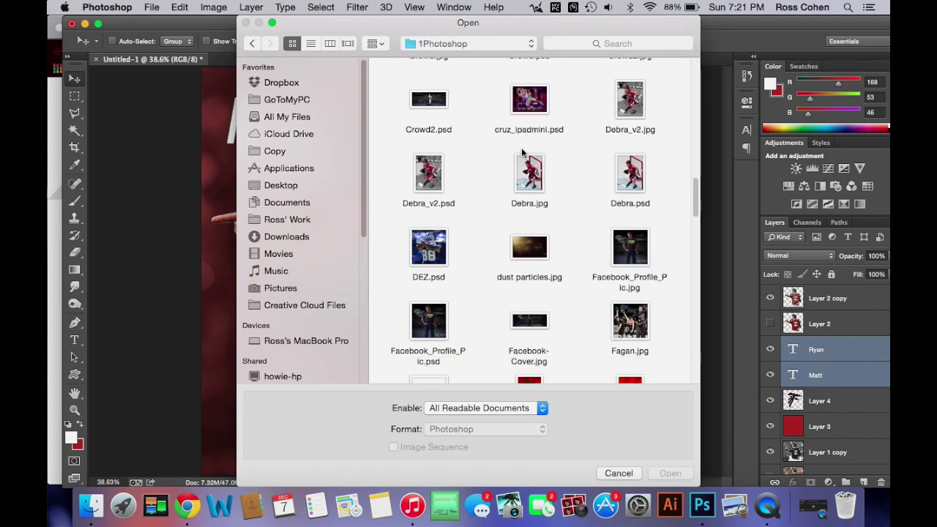
click(428, 202)
double_click(428, 202)
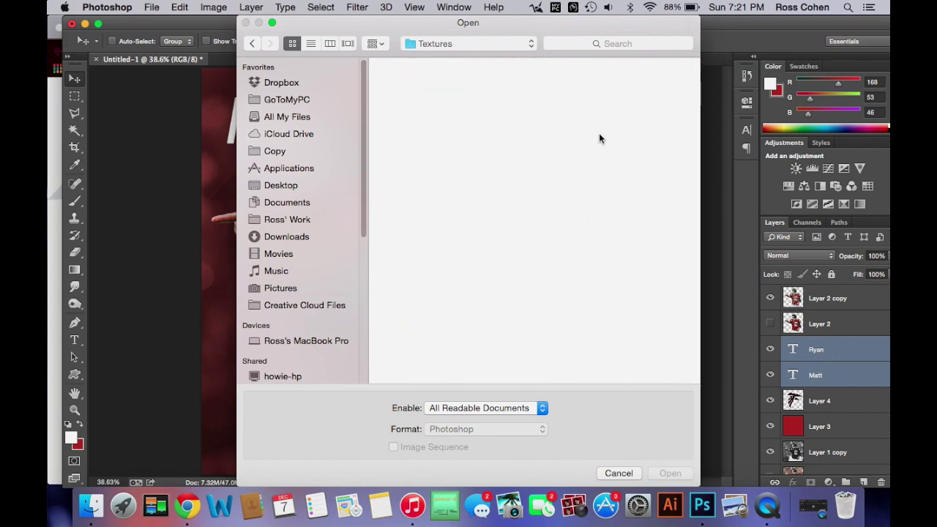
- Look through the texture files in the Textures folder for one that suits the poster background
scroll(599, 133, up, 10)
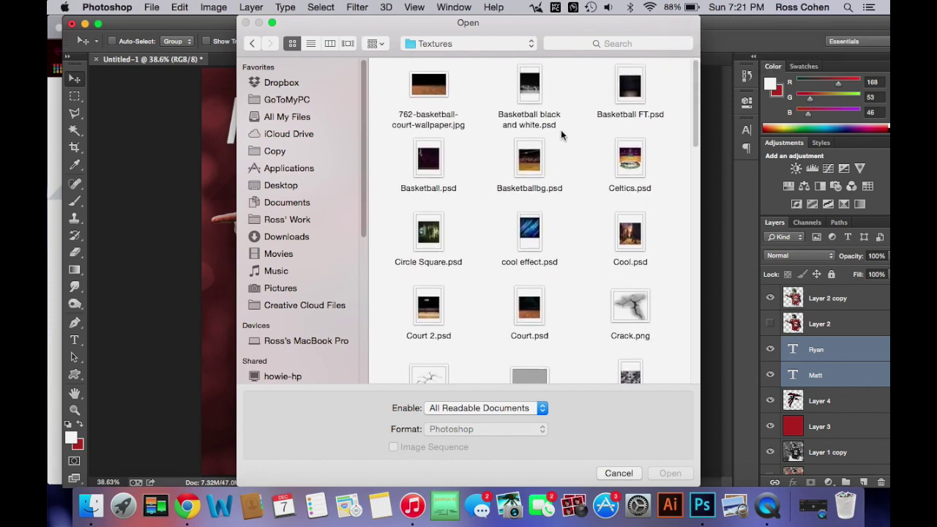
scroll(561, 130, down, 3)
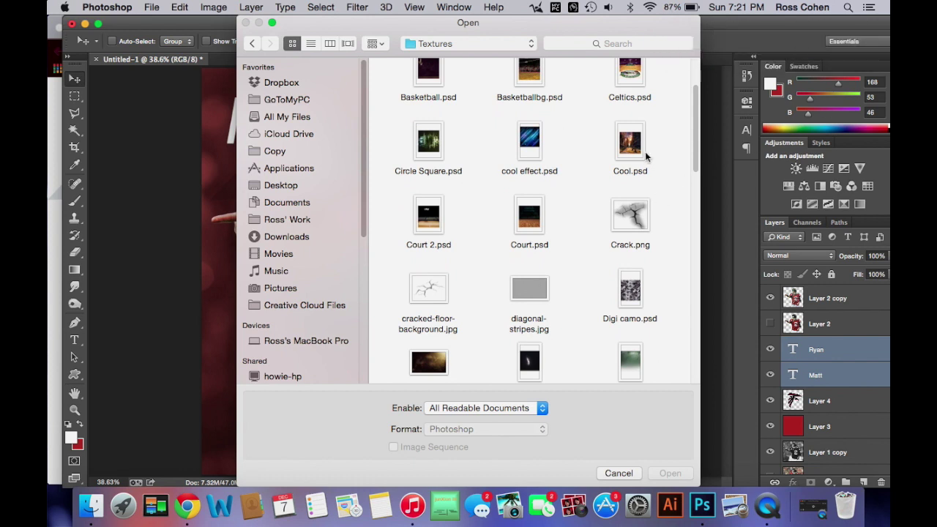
scroll(645, 152, down, 4)
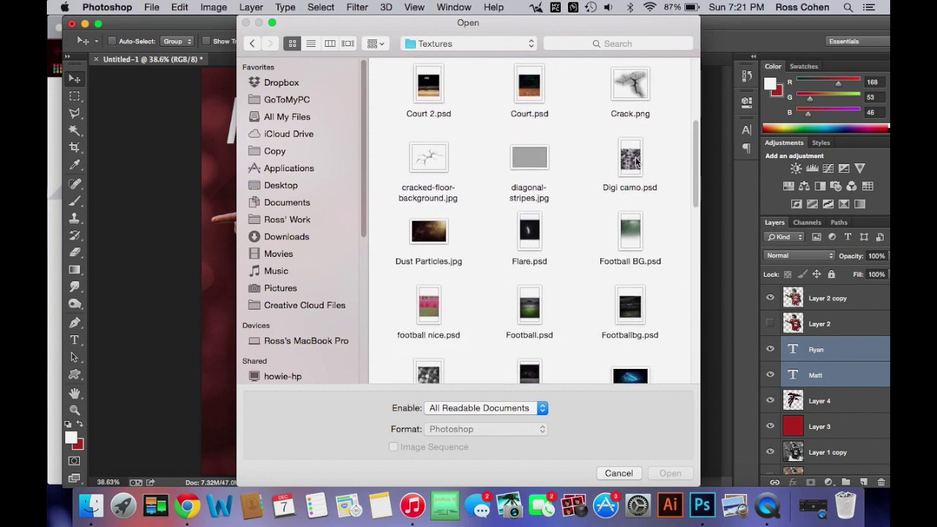
click(636, 162)
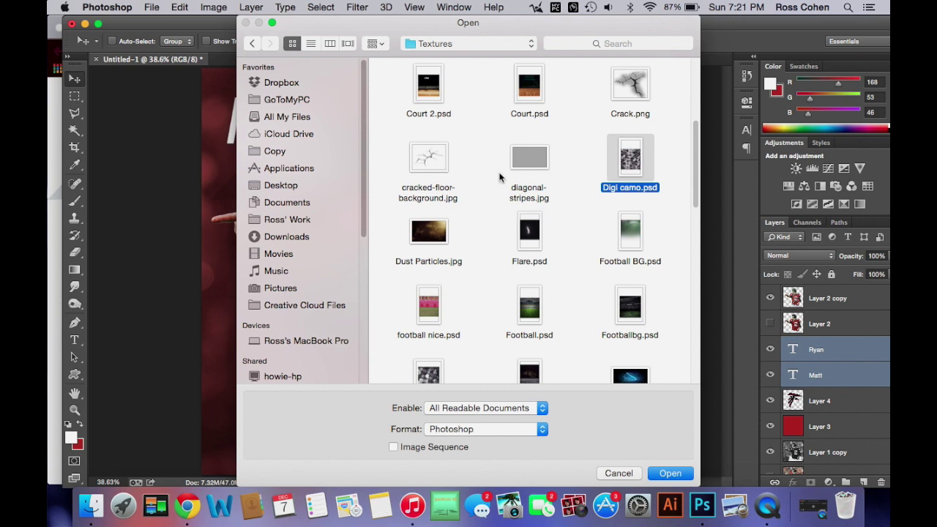
scroll(500, 177, down, 3)
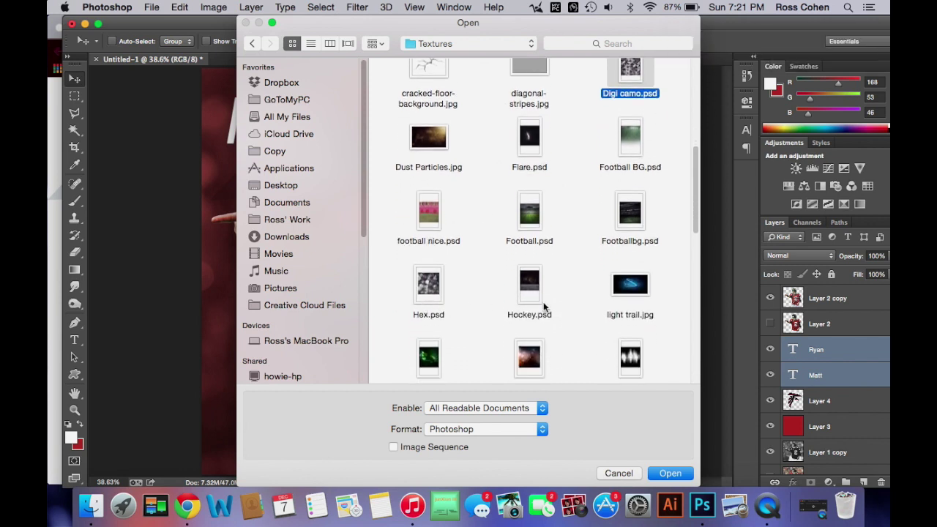
scroll(546, 309, down, 4)
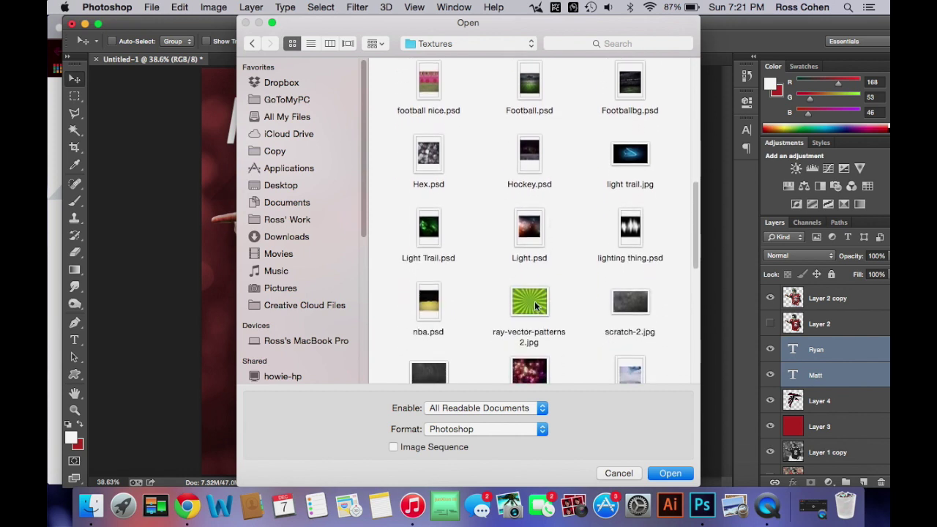
click(429, 249)
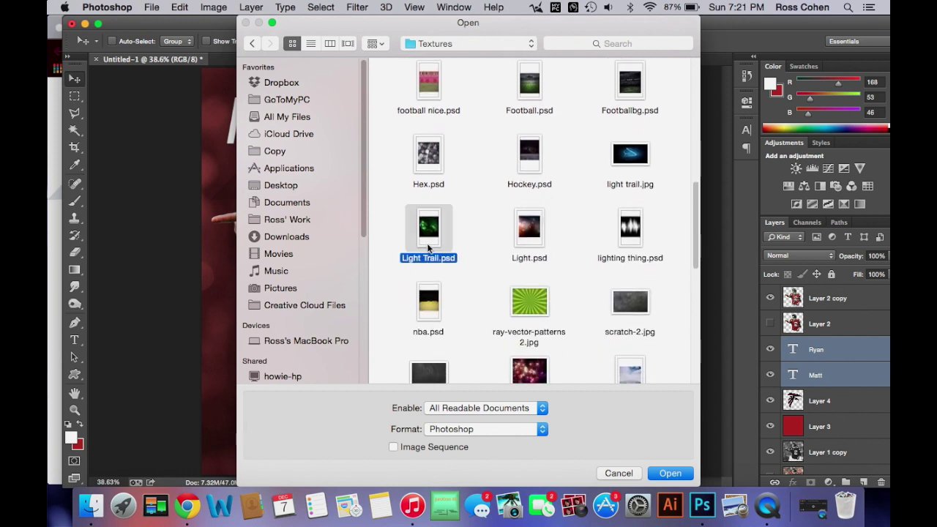
click(538, 242)
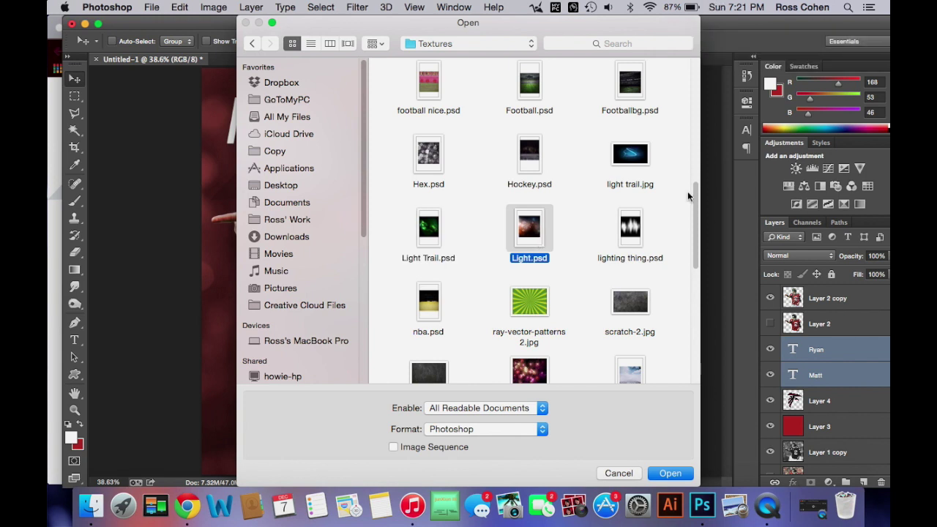
scroll(618, 251, down, 3)
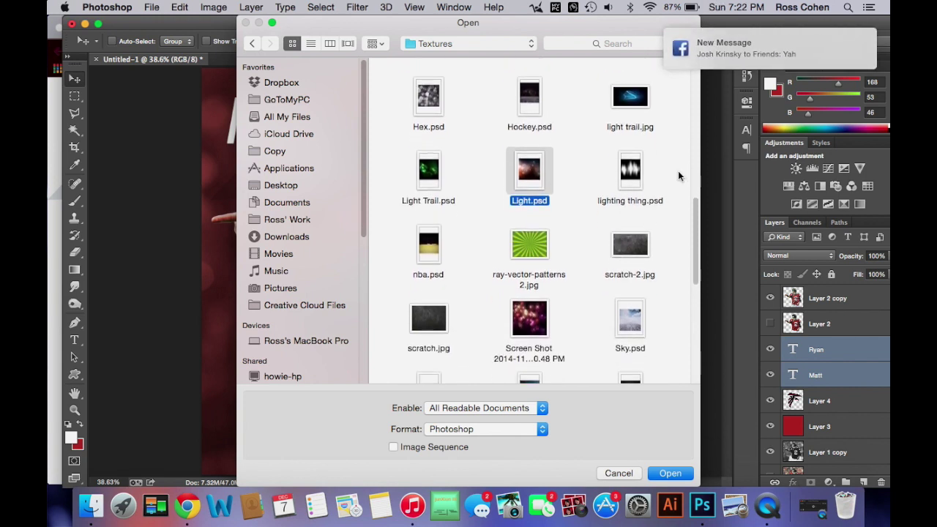
scroll(534, 160, down, 5)
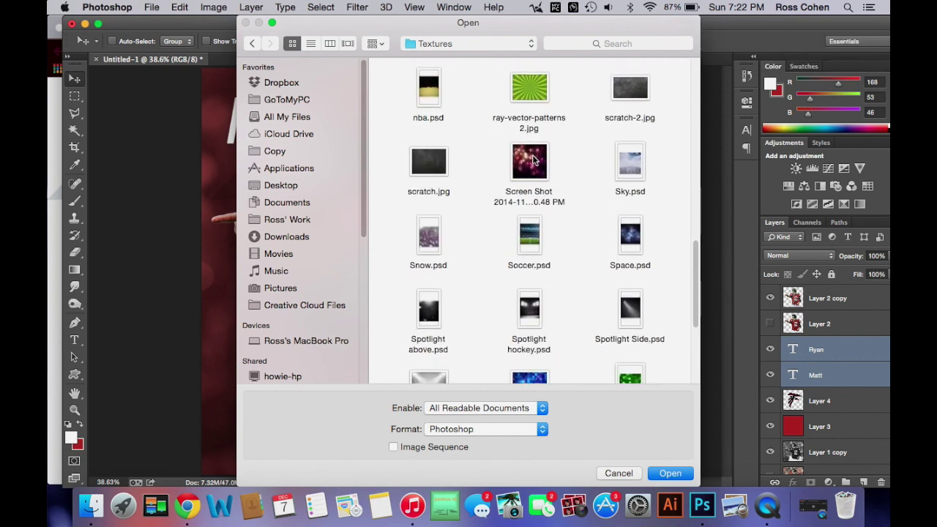
scroll(534, 160, down, 2)
scroll(534, 159, up, 3)
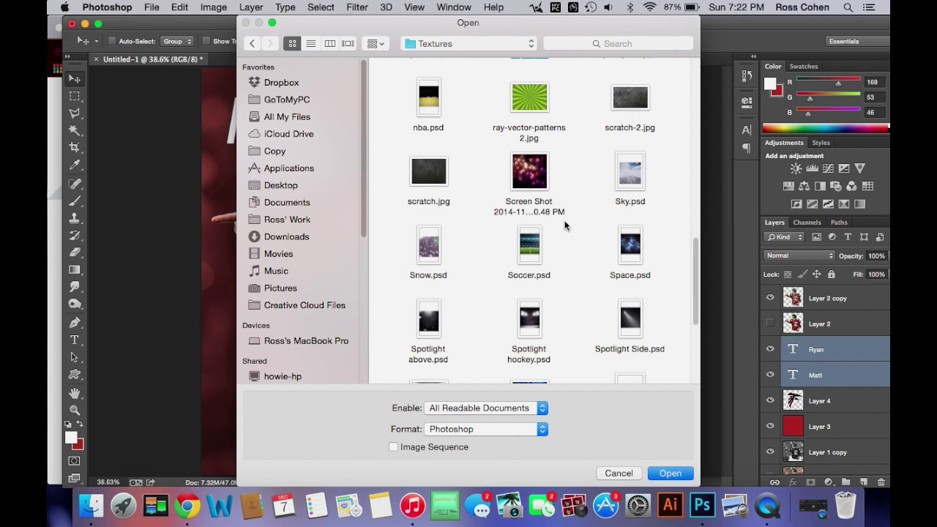
scroll(433, 254, down, 6)
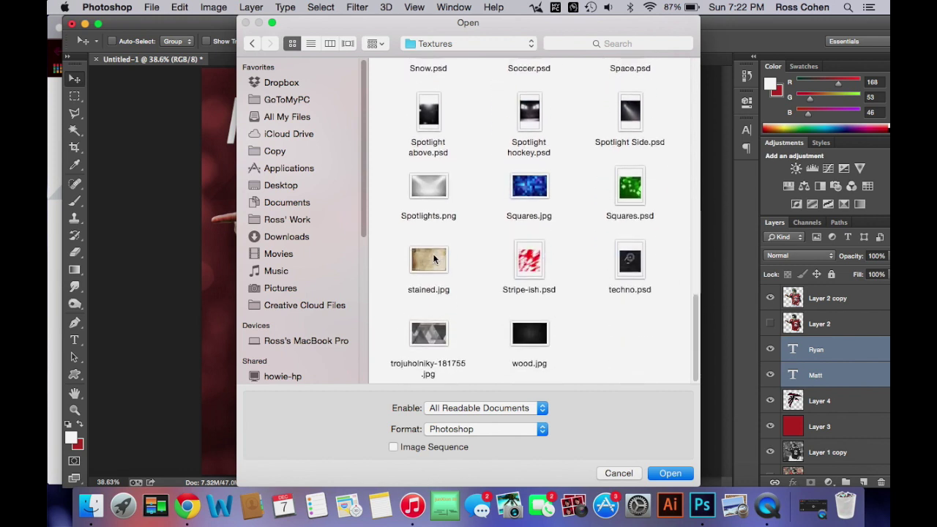
- Open the red and white striped texture file Stripe-ish.psd
click(629, 192)
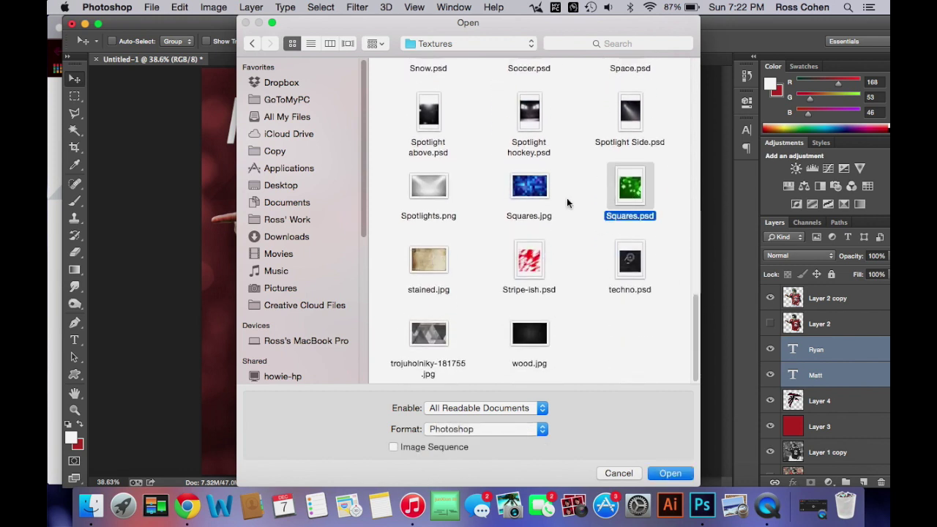
click(415, 268)
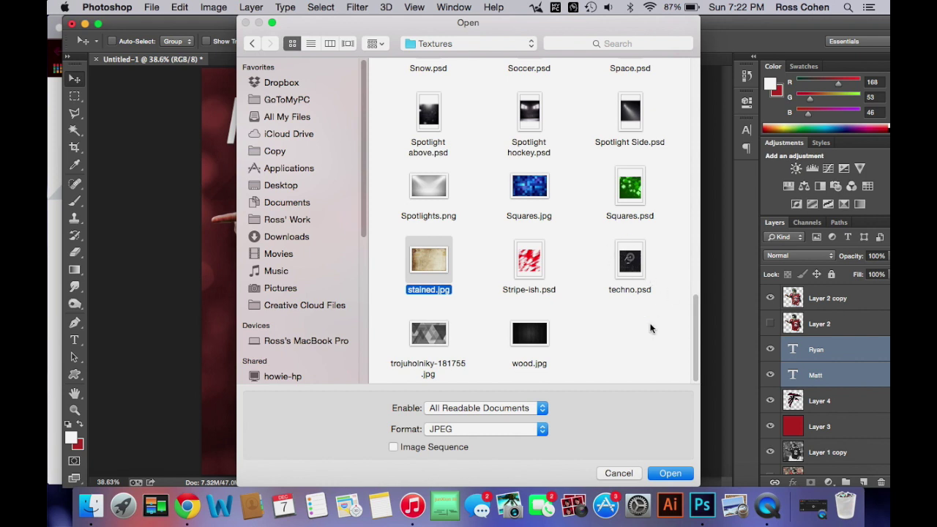
click(533, 272)
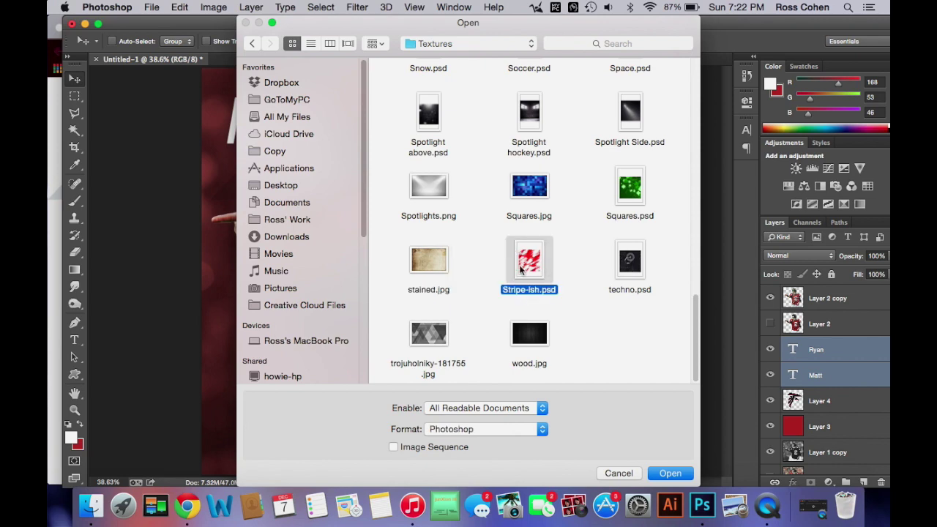
key(Return)
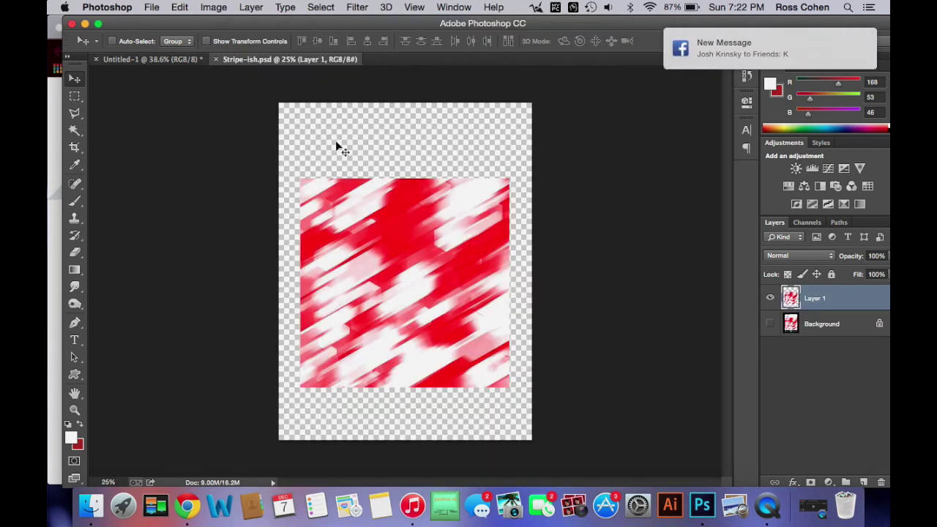
- Copy the striped texture into the Untitled-1 document and align it with the canvas's upper-left corner
drag(284, 58, 586, 56)
drag(666, 193, 460, 179)
drag(473, 147, 473, 147)
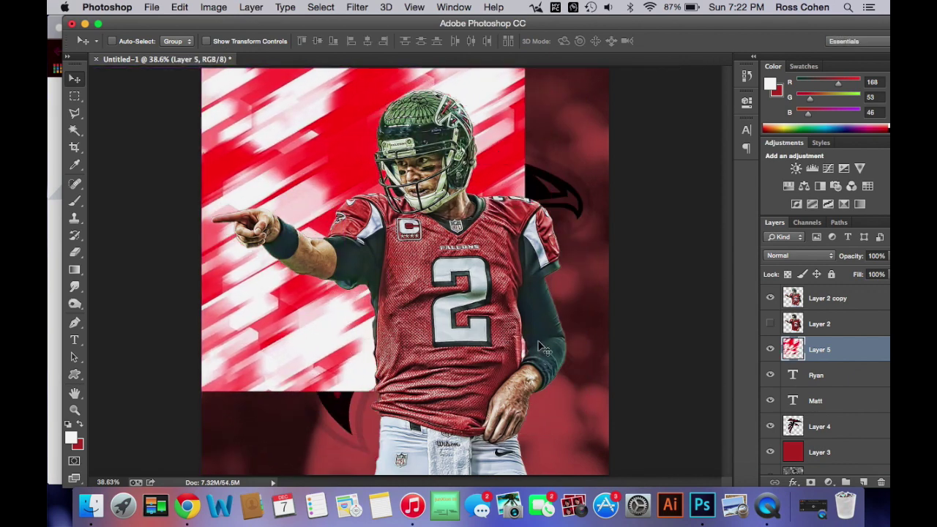
- Stretch the striped texture to cover the whole canvas and move its layer directly beneath the Falcons logo layer
key(ctrl+t)
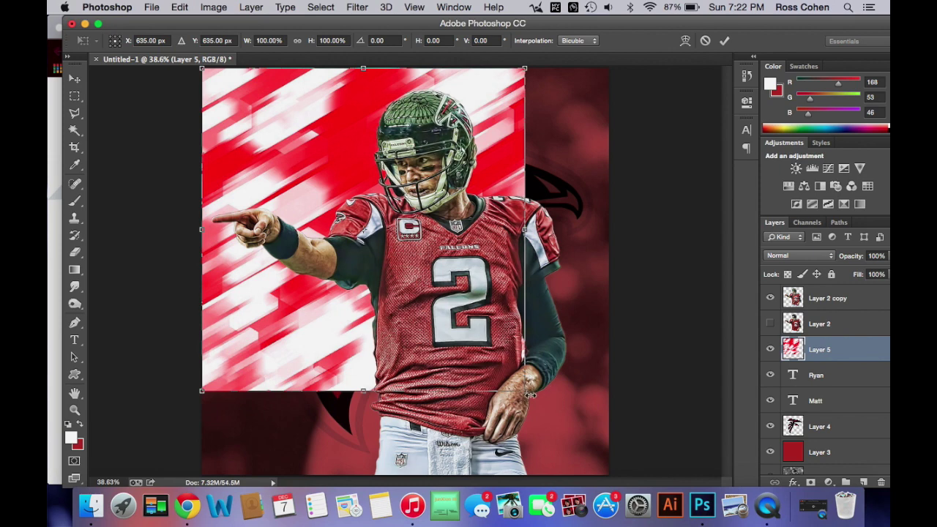
drag(524, 392, 606, 491)
click(725, 41)
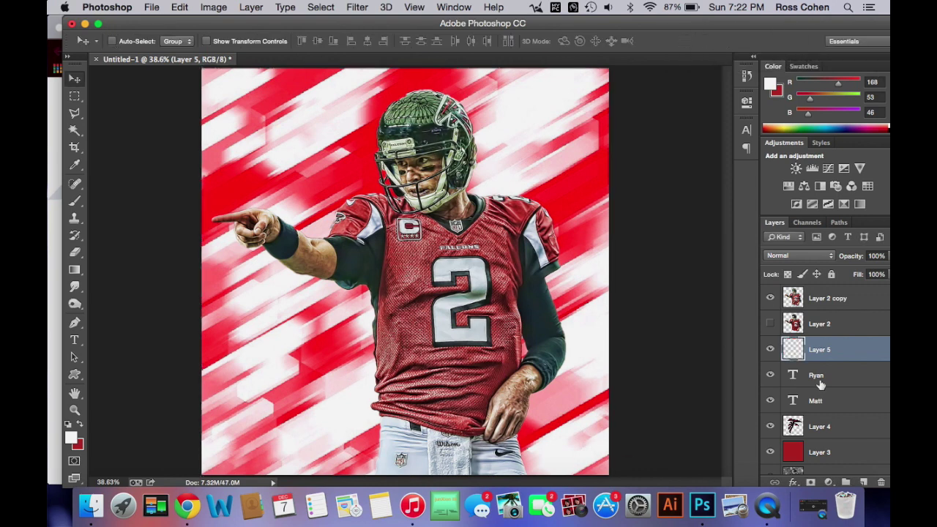
drag(815, 349, 806, 397)
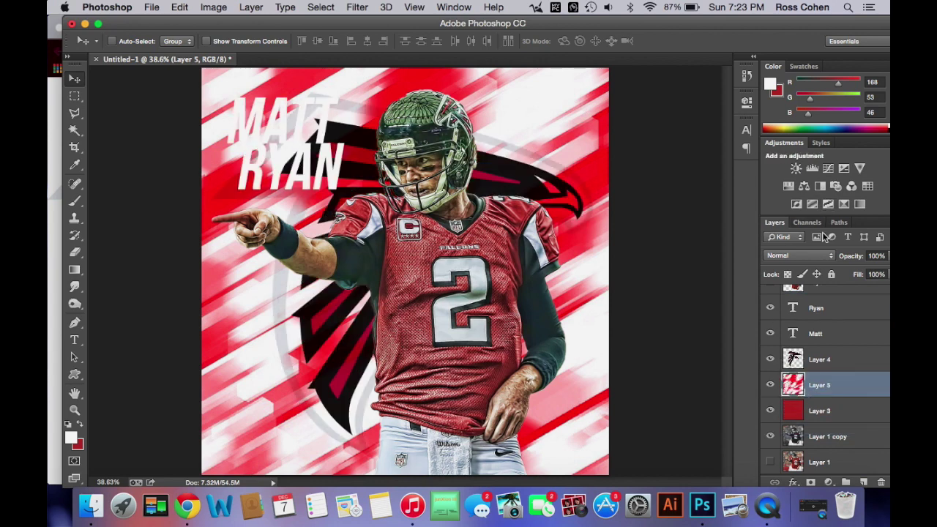
- Try the Overlay and Screen blend modes on the striped texture layer and settle on Multiply
click(809, 258)
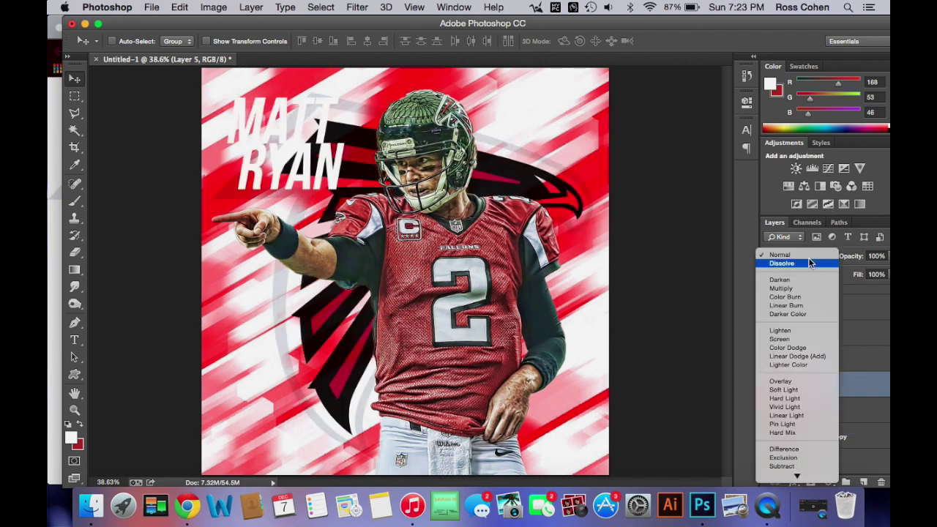
click(798, 383)
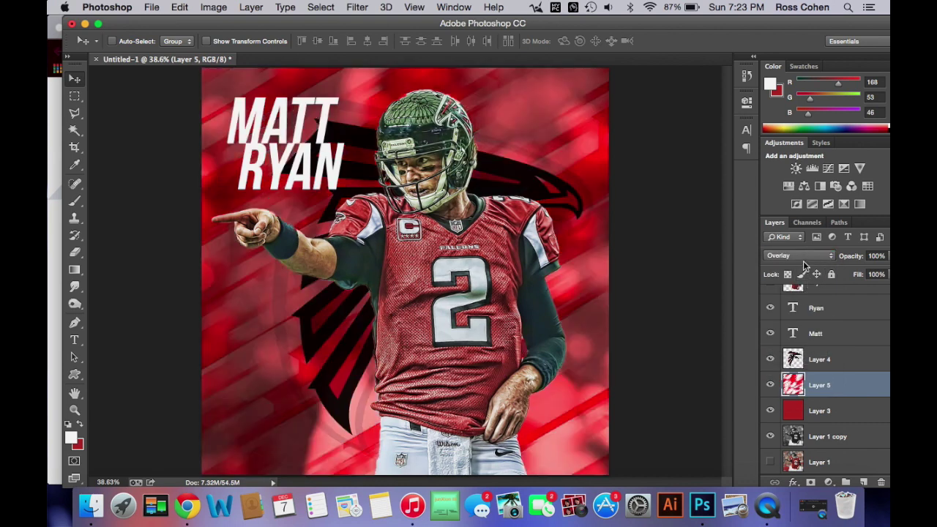
click(804, 259)
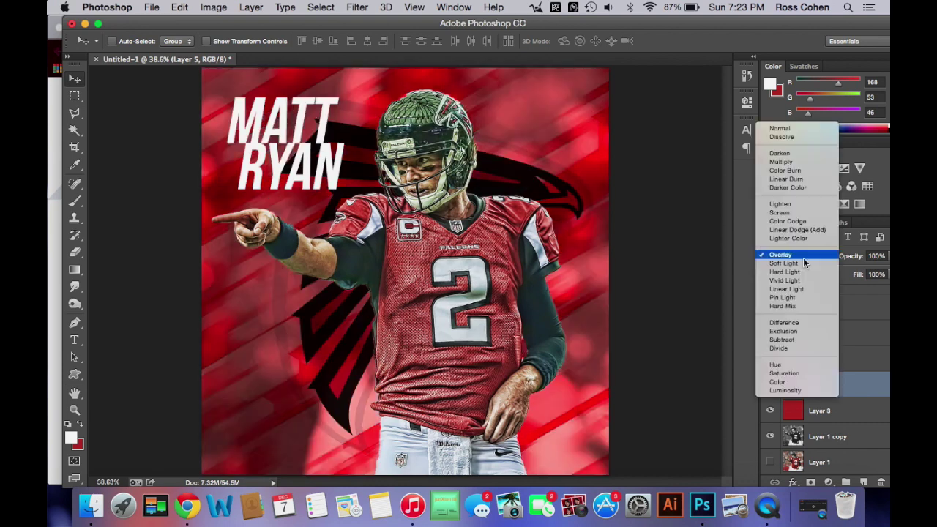
click(798, 213)
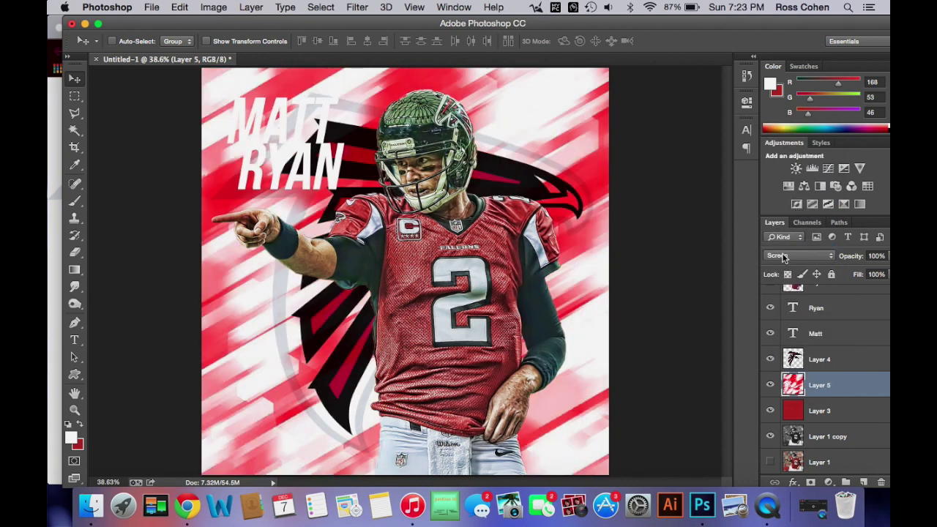
click(782, 256)
click(795, 205)
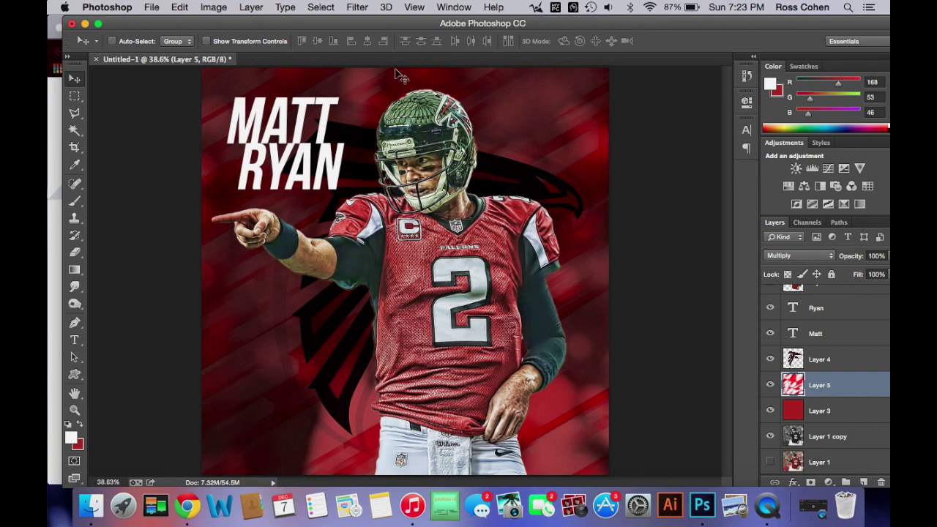
- Hide the Matt and Ryan text layers and add a drop shadow to the Falcons logo layer
click(791, 334)
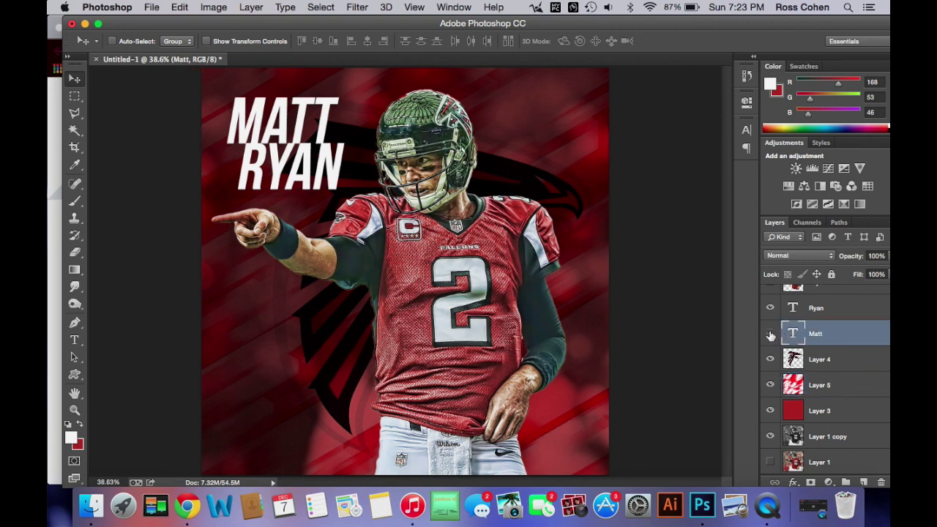
drag(770, 334, 770, 308)
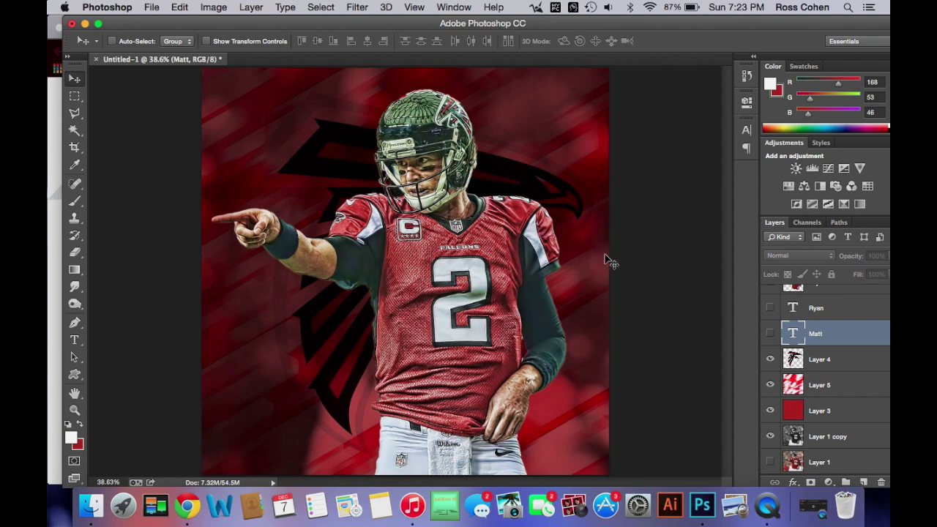
double_click(790, 355)
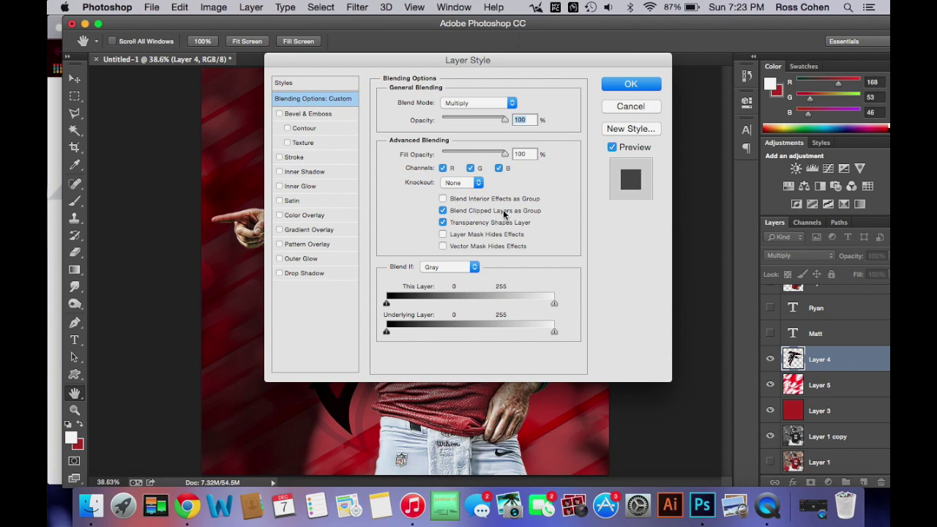
drag(367, 59, 612, 65)
click(552, 284)
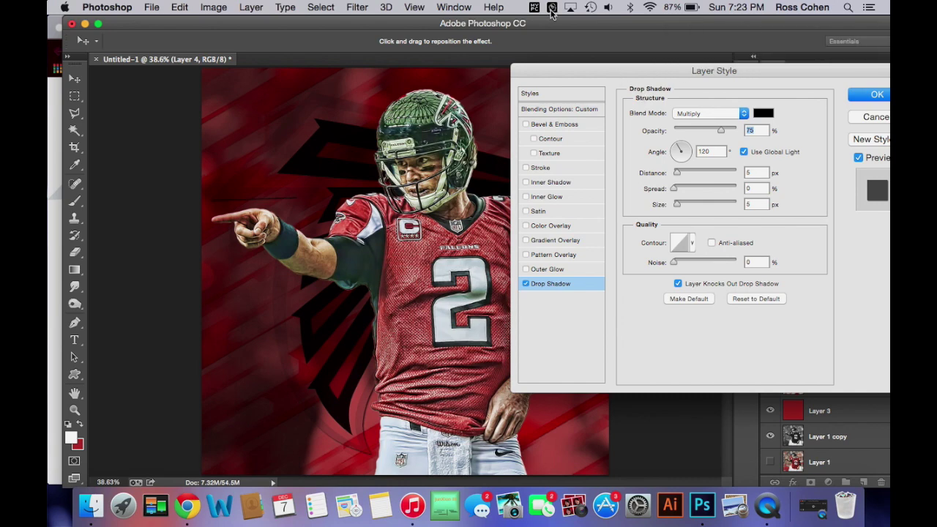
- Set the Falcons logo's drop shadow to 74% opacity, 44° angle, 110 px distance and 103 px size, and apply it
drag(626, 76, 433, 56)
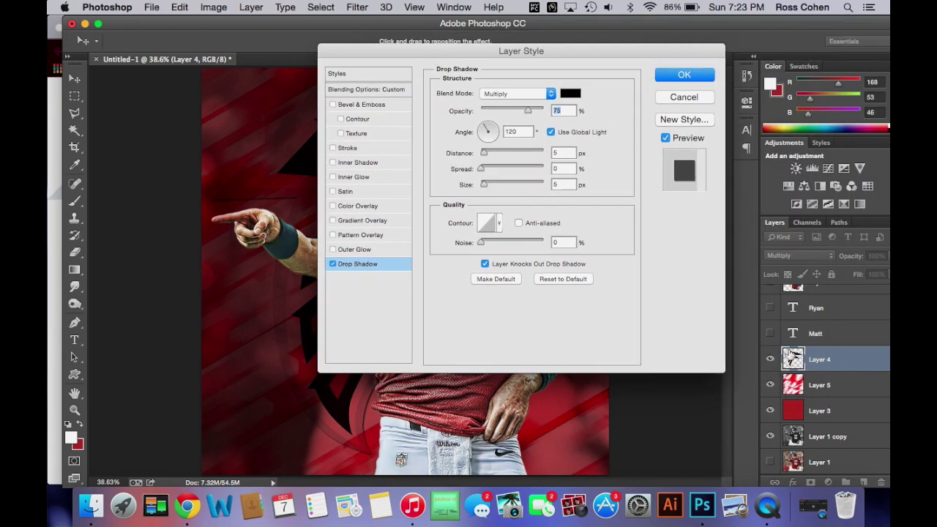
drag(528, 48, 709, 22)
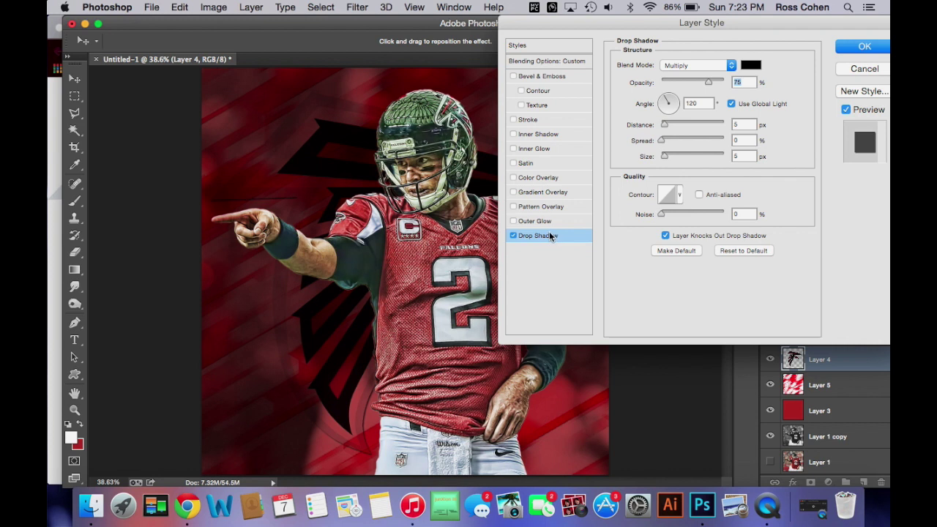
drag(612, 30, 666, 23)
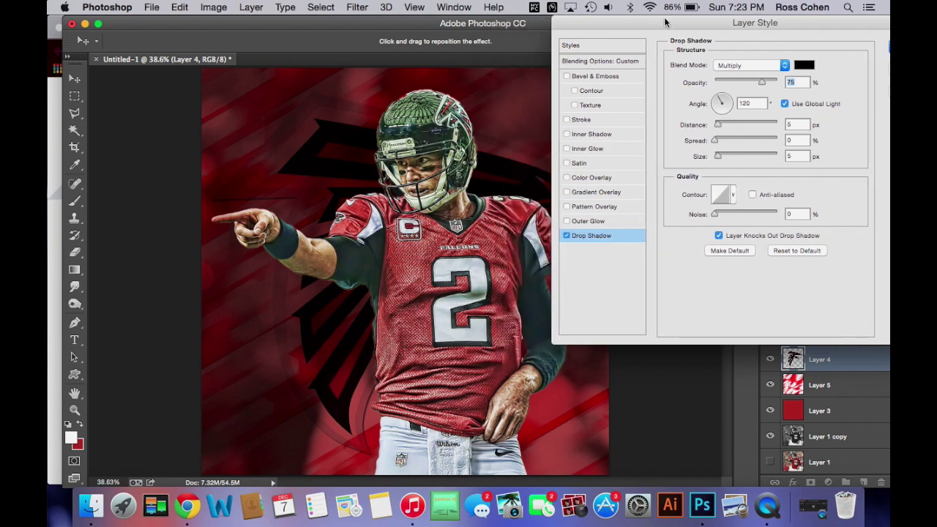
drag(716, 106, 746, 130)
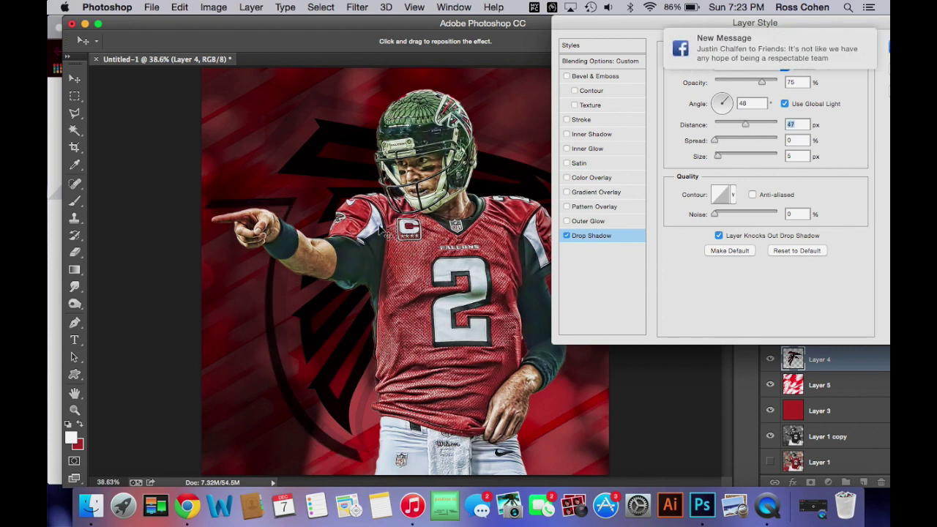
drag(286, 335, 269, 350)
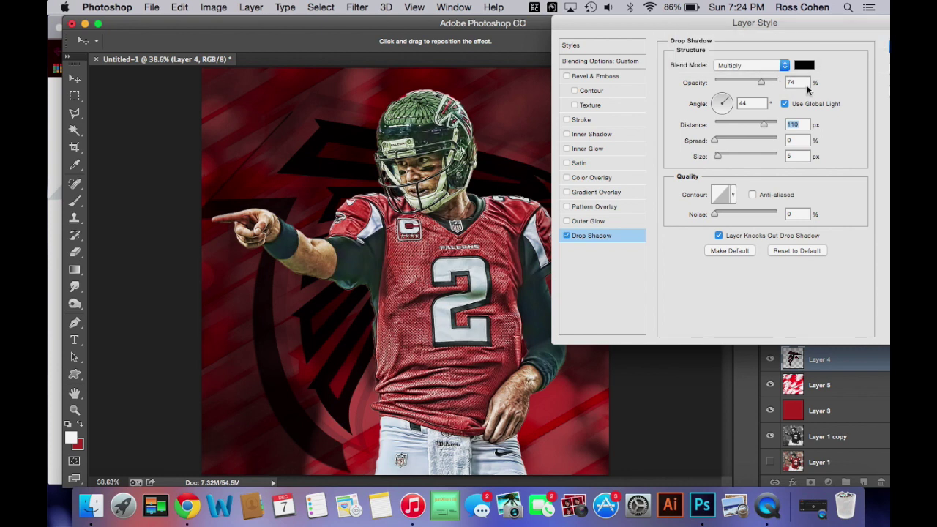
click(716, 140)
drag(720, 140, 742, 157)
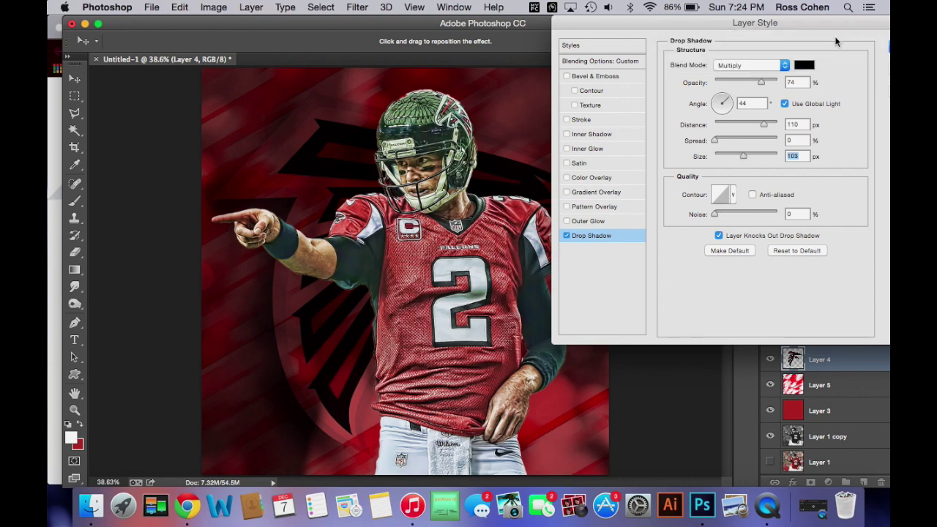
drag(803, 27, 575, 37)
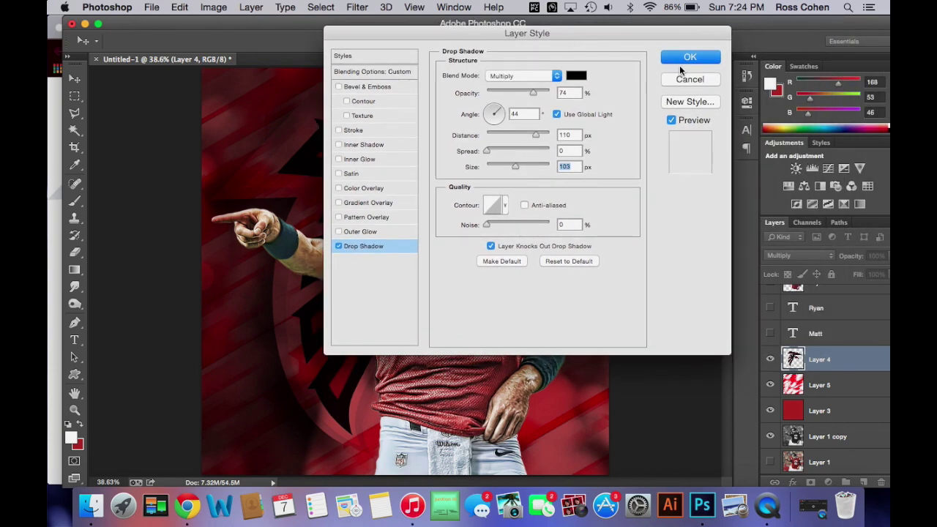
click(681, 56)
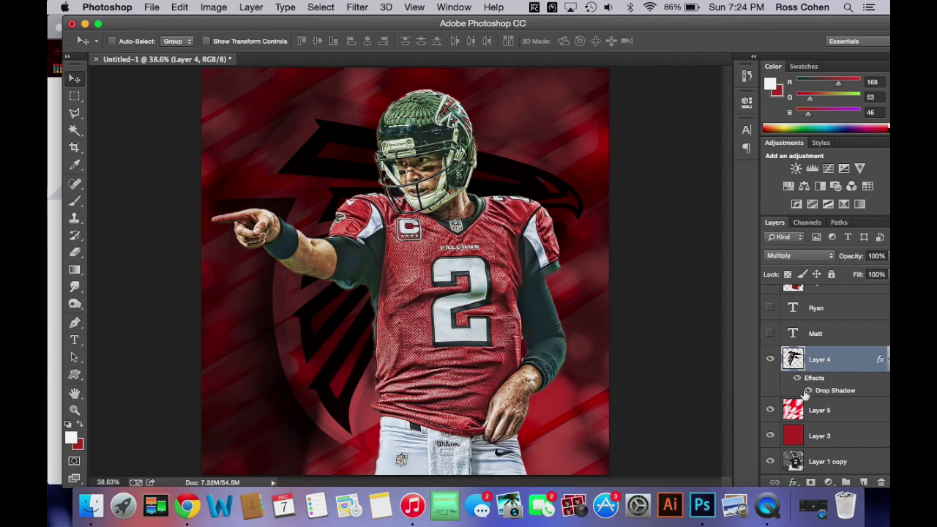
- Shift the Falcons logo slightly to the right behind the player and briefly preview the Matt text layer
mouse_move(445, 224)
mouse_down()
mouse_move(460, 224)
mouse_move(449, 223)
mouse_up()
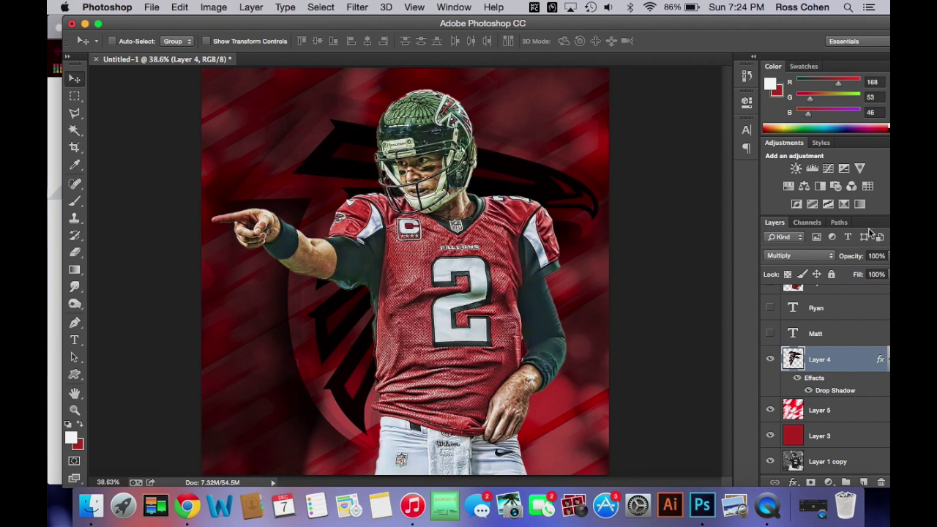
scroll(845, 464, down, 2)
click(770, 292)
scroll(765, 303, up, 4)
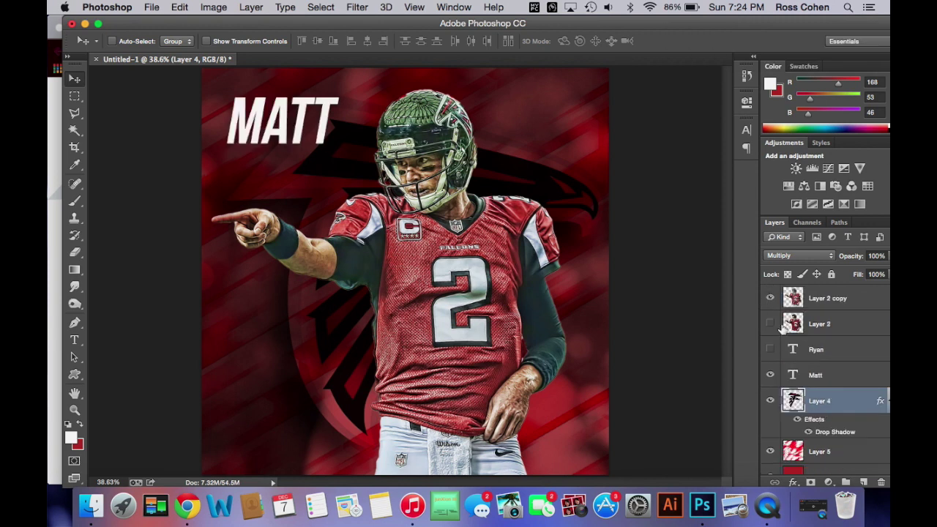
click(770, 375)
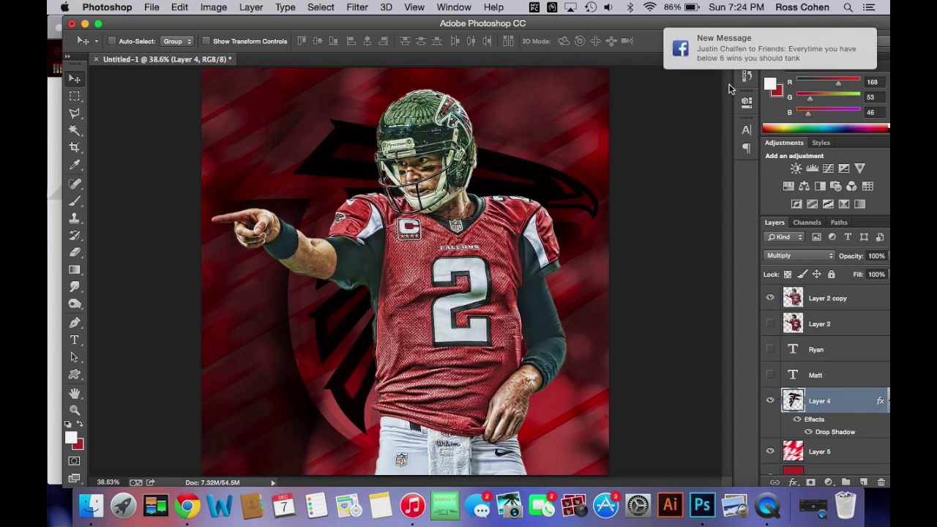
- Try a drop shadow on the Layer 2 copy player cutout with 53 px distance and 32 px size
double_click(789, 301)
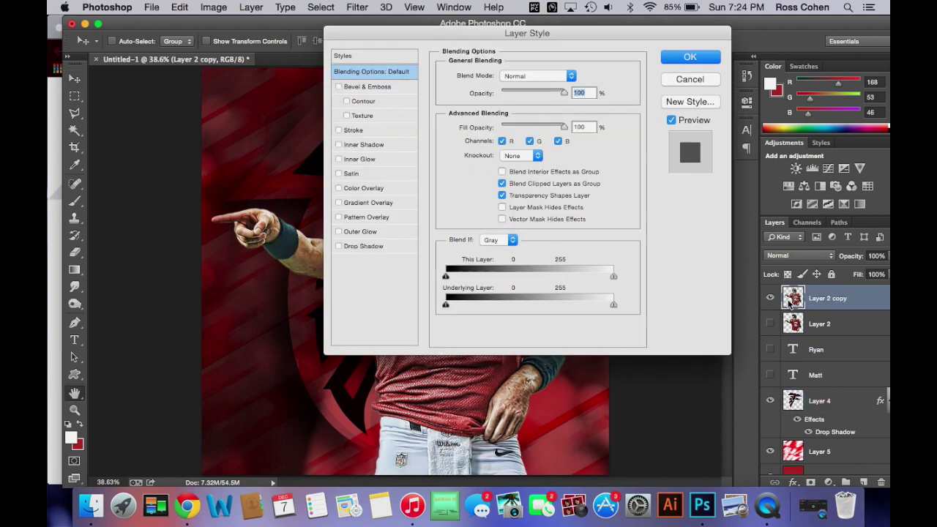
click(356, 246)
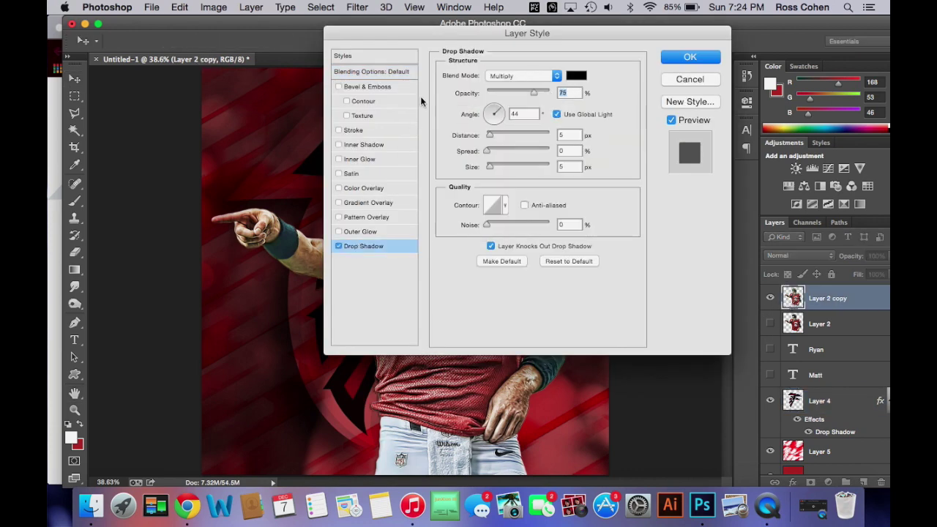
drag(388, 45, 604, 36)
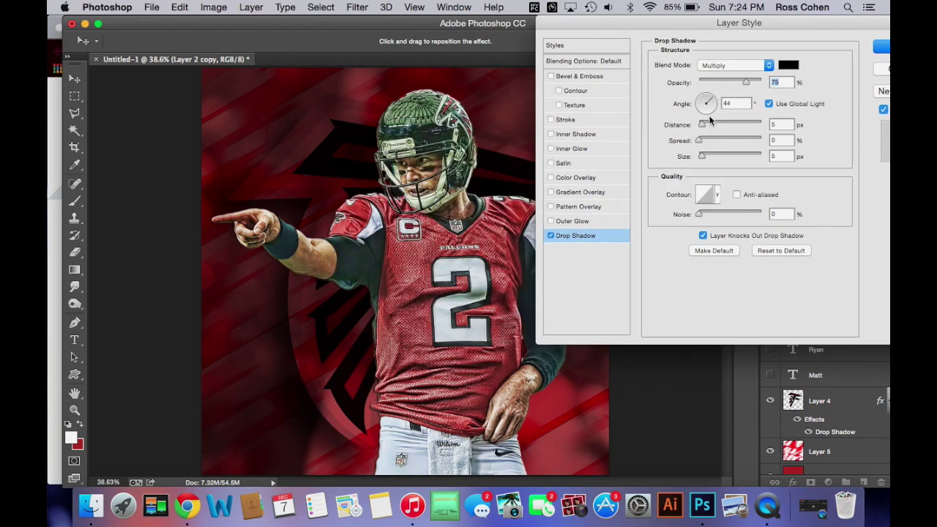
drag(703, 129, 732, 134)
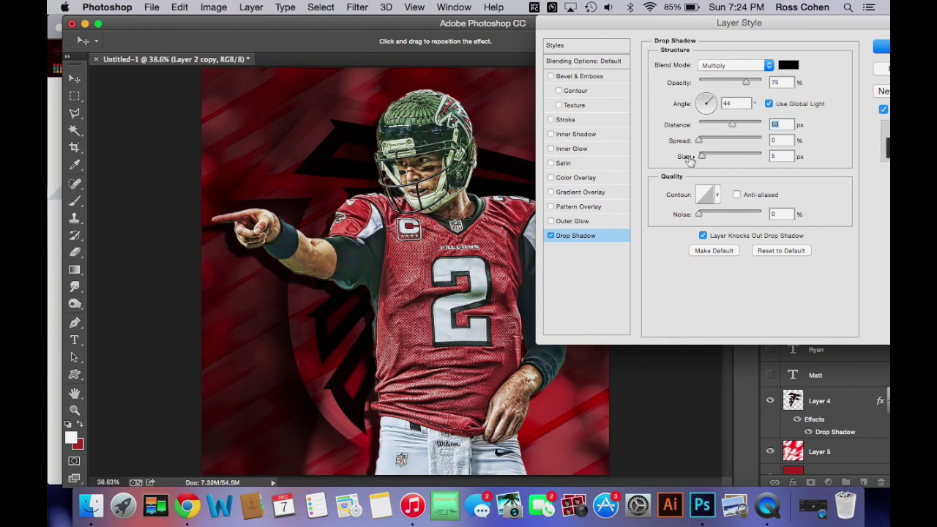
click(699, 140)
drag(704, 157, 713, 157)
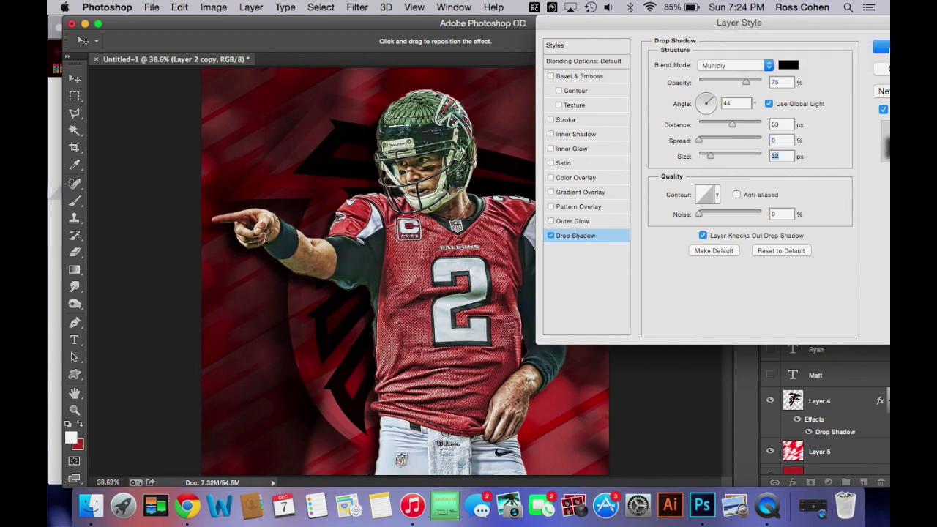
click(881, 48)
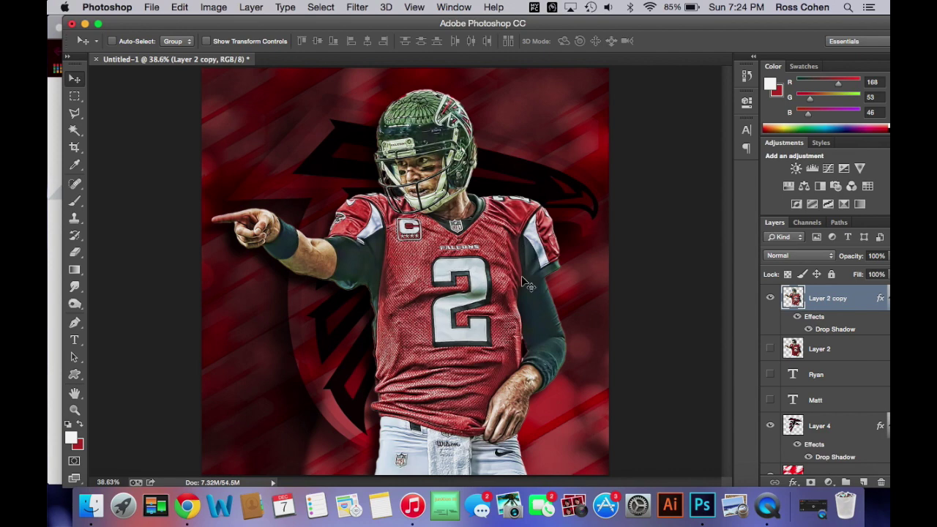
- Apply a softened drop shadow to the Layer 2 copy player cutout at a 171° angle, with global light turned off
double_click(802, 299)
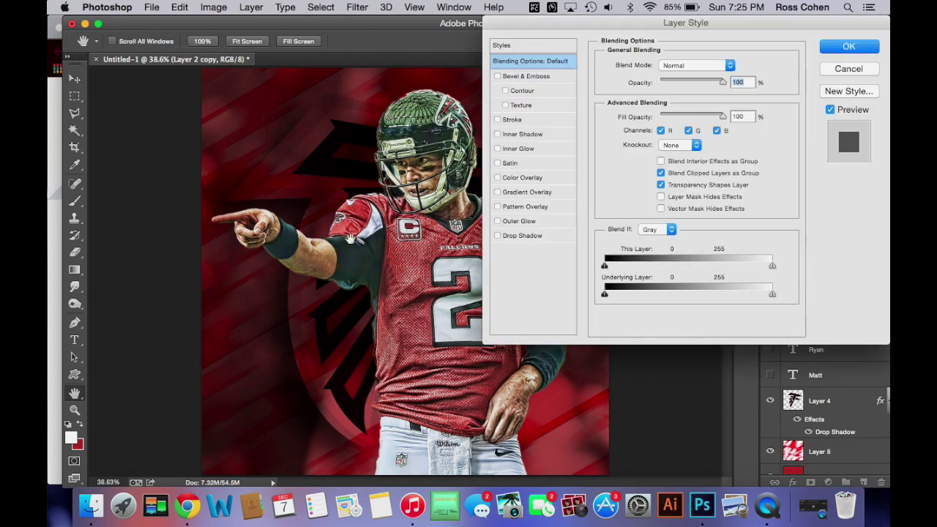
click(523, 236)
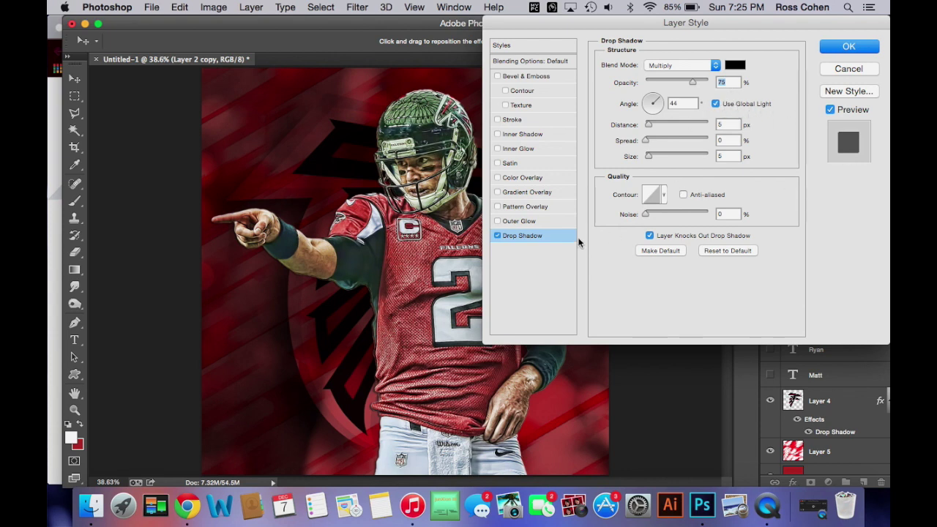
click(716, 104)
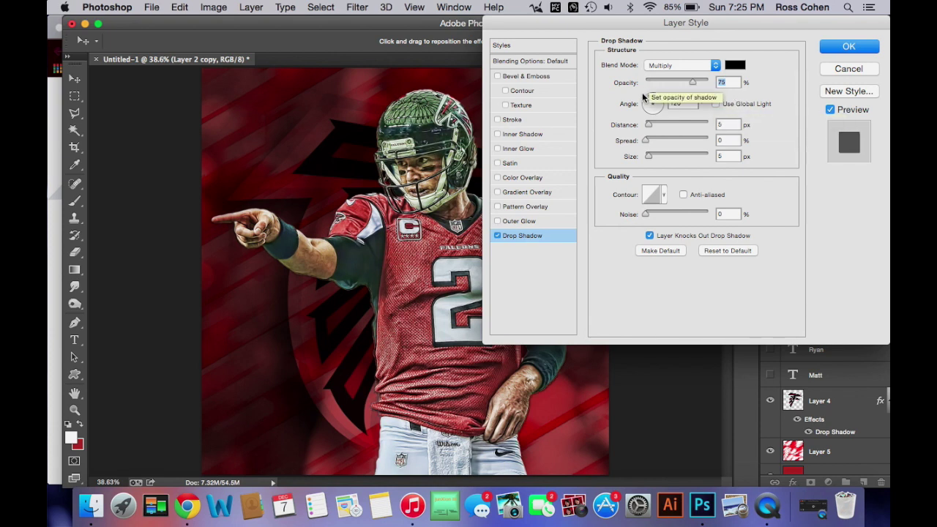
drag(536, 30, 708, 33)
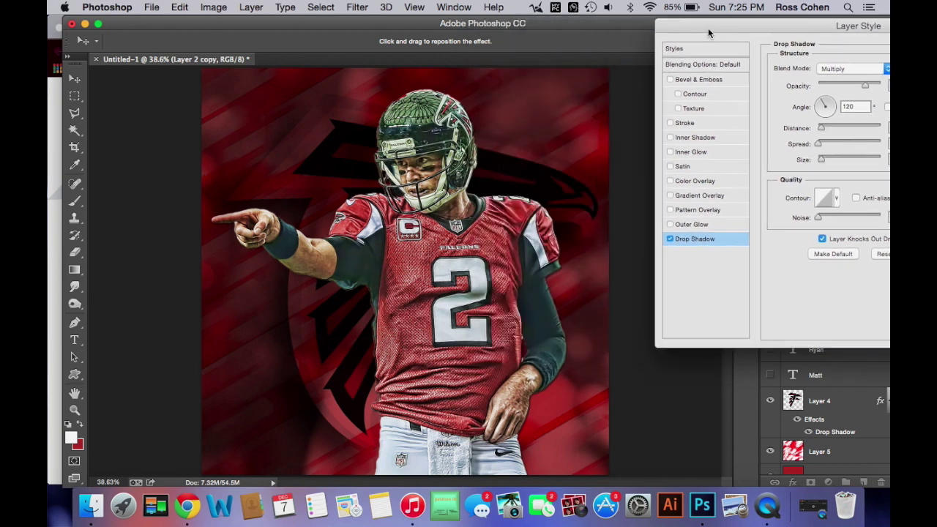
mouse_move(402, 255)
mouse_down()
mouse_move(432, 260)
mouse_move(405, 256)
mouse_up()
drag(820, 164, 837, 164)
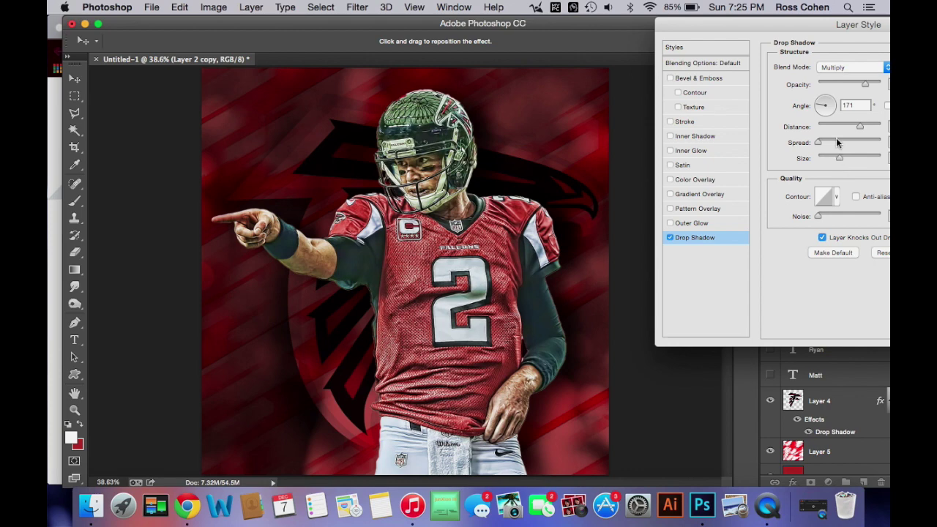
drag(806, 30, 575, 47)
click(779, 67)
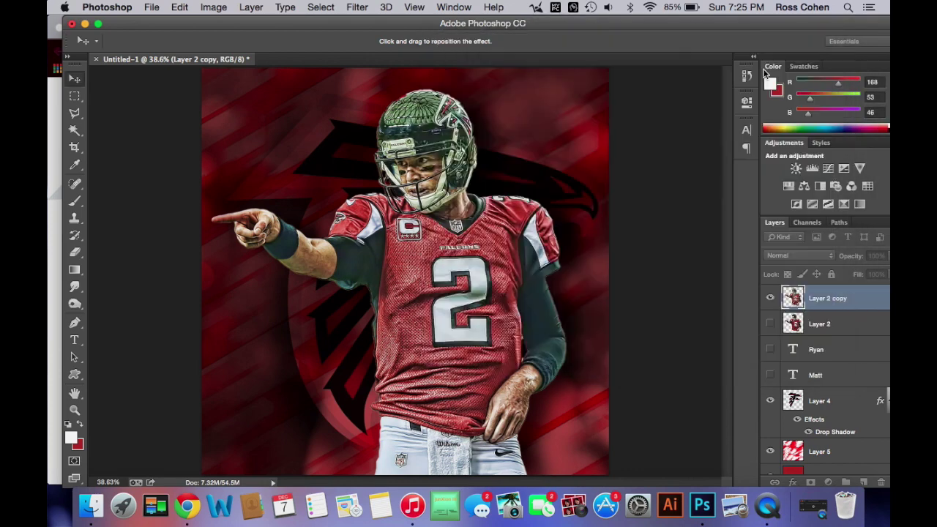